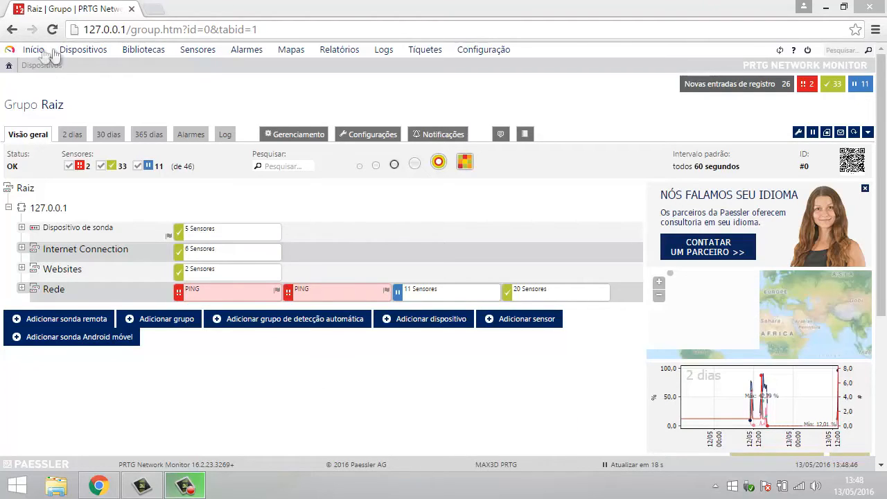
Step: Expand the Internet Connection group and show the sensors of device 192.168.1.1, leaving that device collapsed
{"action": "mouse_move", "coordinate": [83, 56]}
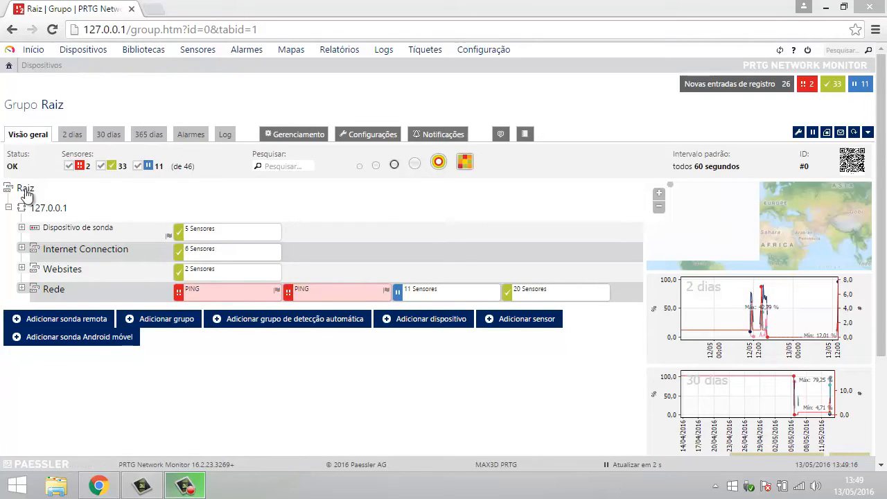
{"action": "left_click", "coordinate": [22, 248]}
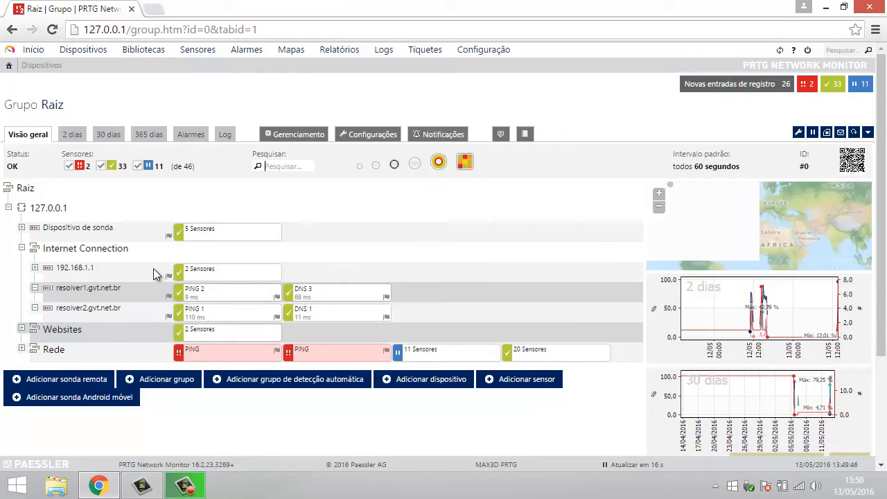
{"action": "left_click", "coordinate": [36, 267]}
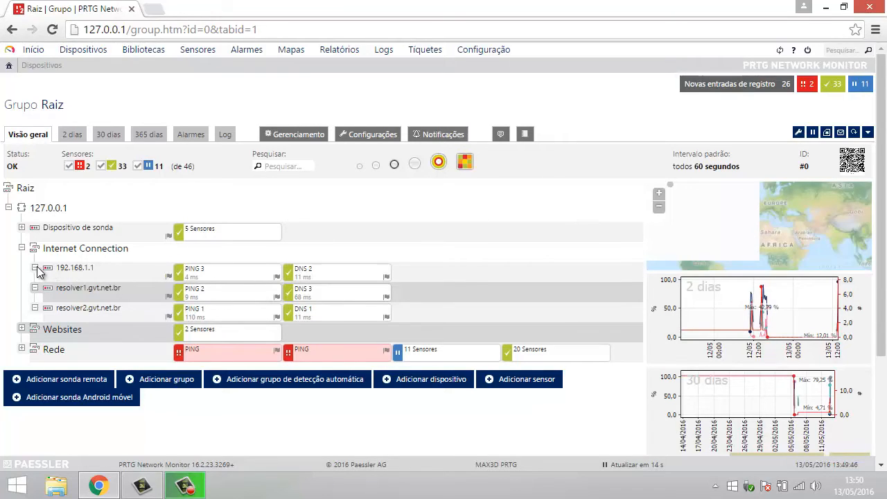
{"action": "left_click", "coordinate": [35, 267]}
{"action": "left_click", "coordinate": [35, 268]}
{"action": "left_click", "coordinate": [35, 267]}
{"action": "left_click", "coordinate": [34, 270]}
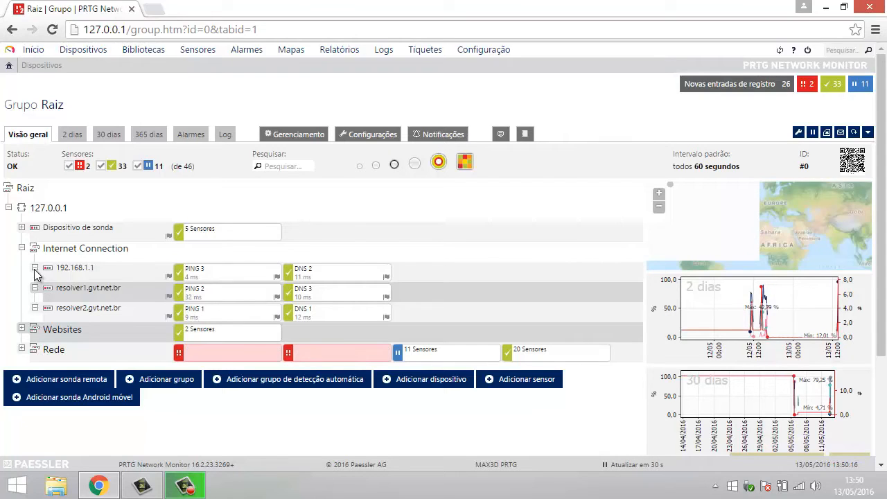
{"action": "left_click", "coordinate": [34, 268]}
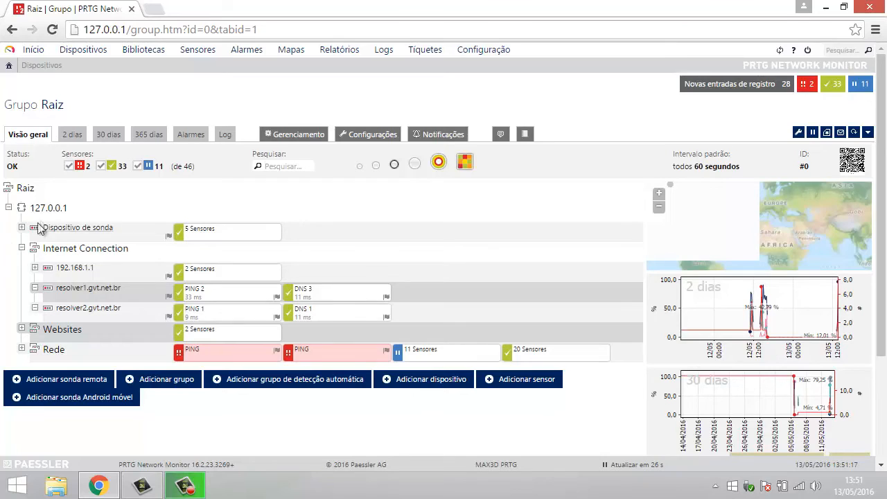
Step: Check the sensors of Dispositivo de sonda and collapse the Internet Connection group
{"action": "left_click", "coordinate": [21, 228]}
{"action": "left_click", "coordinate": [21, 229]}
{"action": "left_click", "coordinate": [21, 247]}
{"action": "left_click", "coordinate": [21, 247]}
{"action": "left_click", "coordinate": [21, 246]}
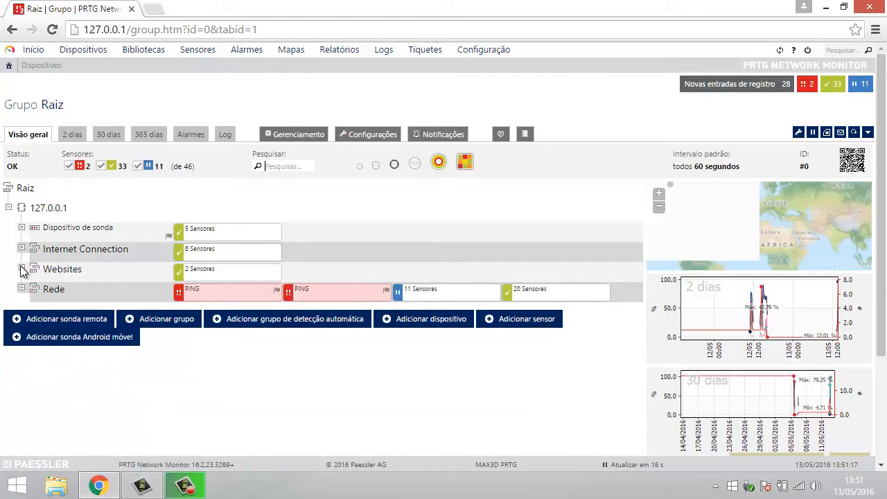
Step: Expand the Websites group to examine its website sensors, and collapse it again
{"action": "left_click", "coordinate": [21, 268]}
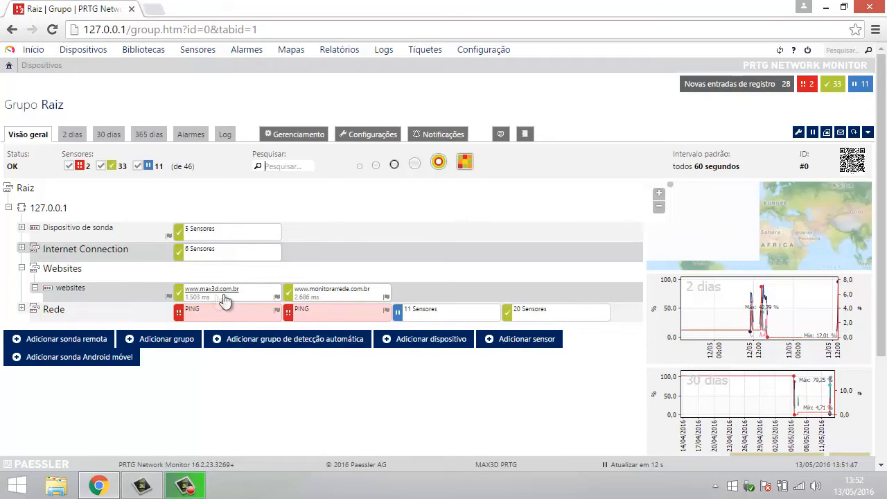
{"action": "left_click", "coordinate": [22, 268]}
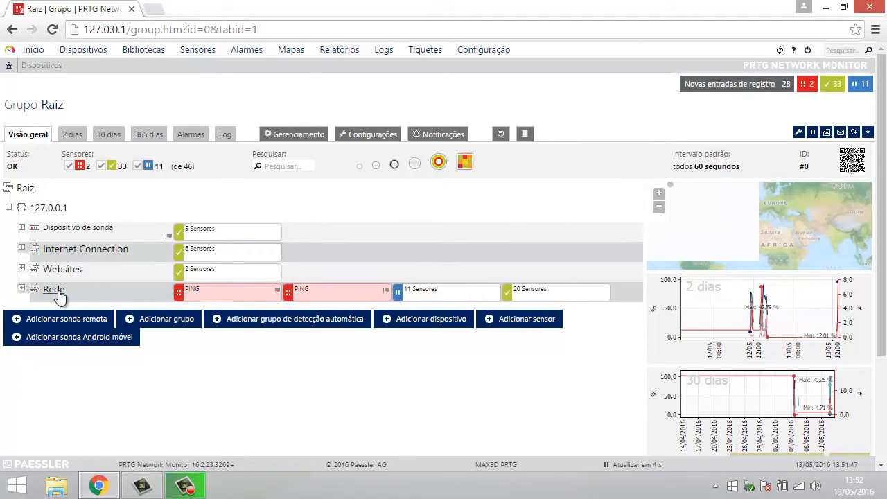
Step: Expand the Rede group and collapse its TI, Financeiro and Servidores subgroups
{"action": "left_click", "coordinate": [22, 289]}
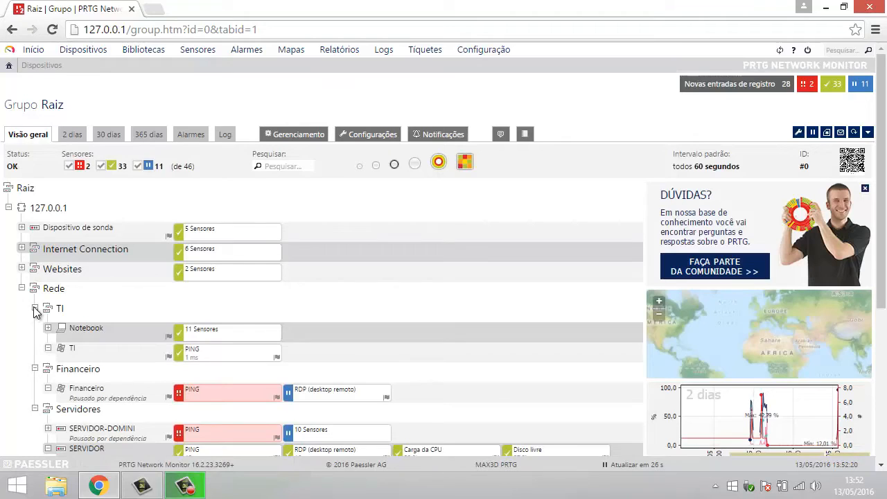
{"action": "left_click", "coordinate": [35, 308]}
{"action": "left_click", "coordinate": [35, 329]}
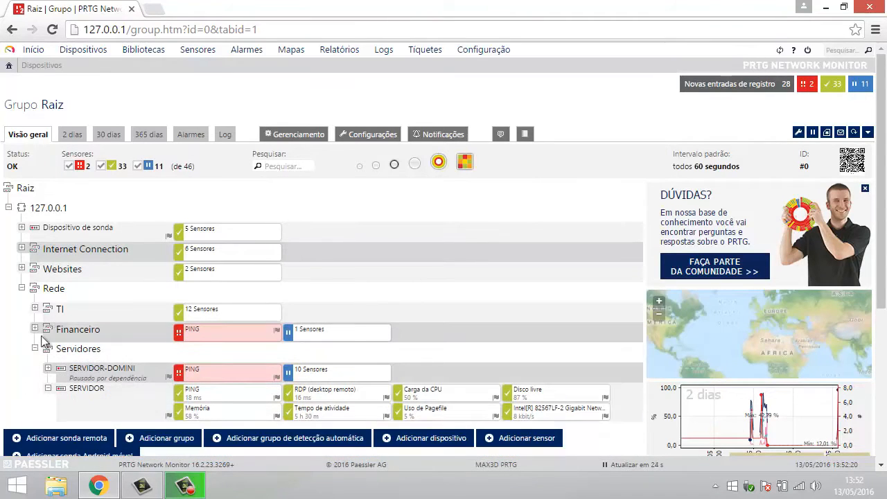
{"action": "left_click", "coordinate": [34, 349]}
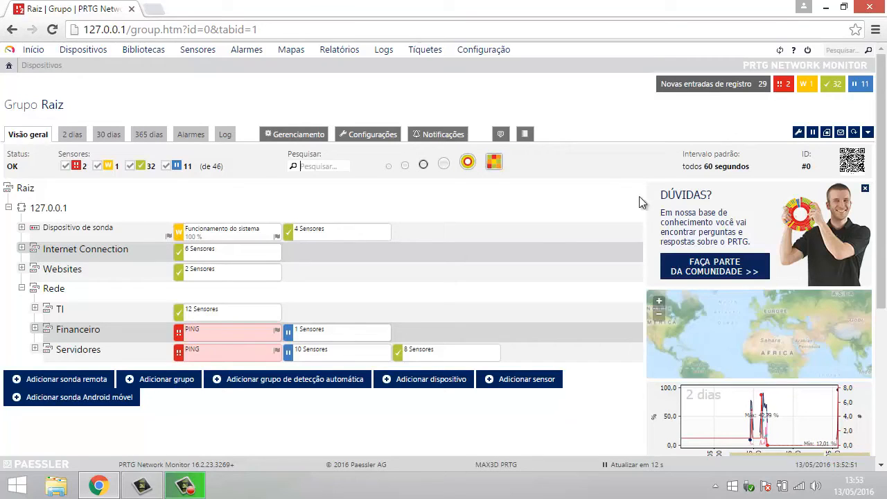
Step: Expand the TI subgroup, examine the sensors of its Notebook device, and collapse the devices and the subgroup
{"action": "left_click", "coordinate": [35, 309]}
{"action": "scroll", "coordinate": [34, 309], "scroll_direction": "down", "scroll_amount": 2}
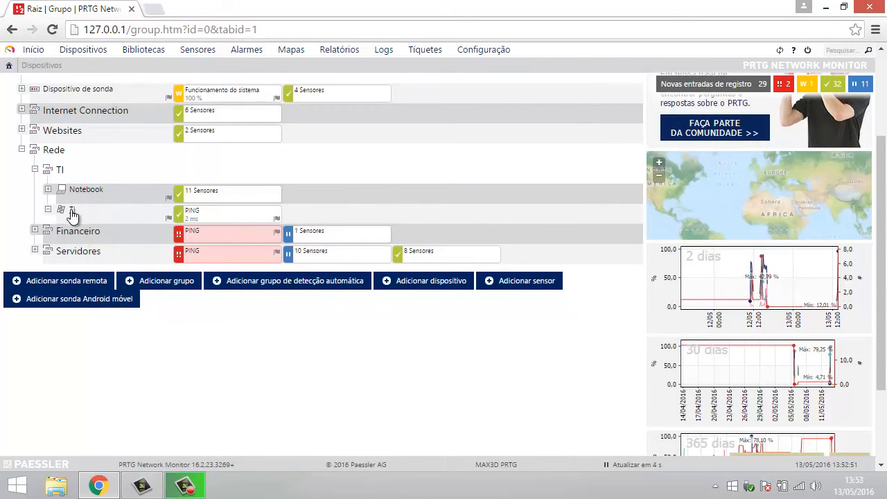
{"action": "left_click", "coordinate": [48, 210]}
{"action": "left_click", "coordinate": [50, 192]}
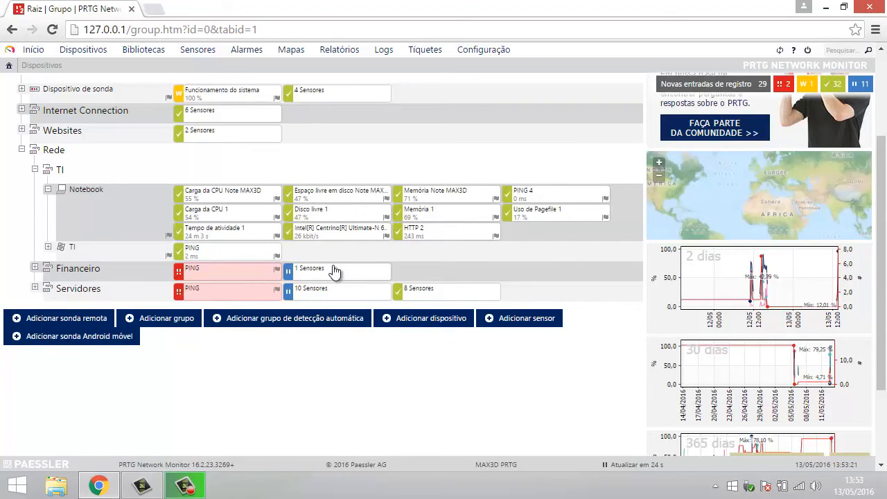
{"action": "left_click", "coordinate": [47, 190]}
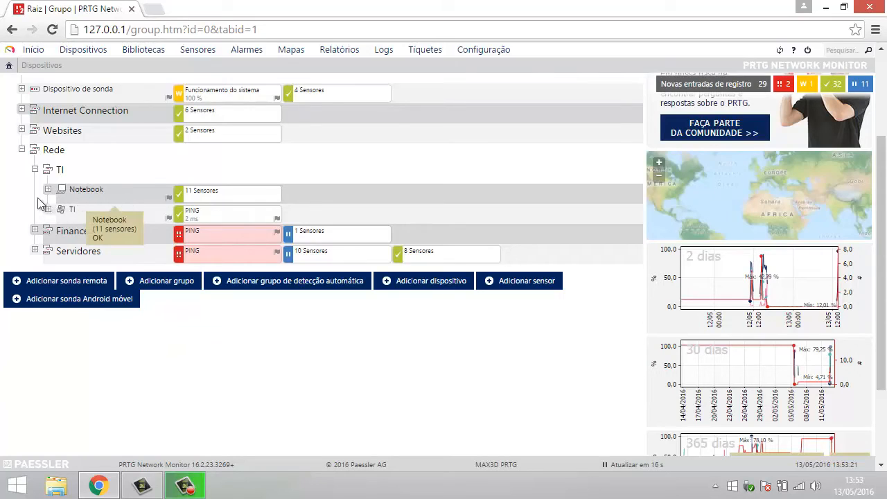
{"action": "left_click", "coordinate": [34, 170]}
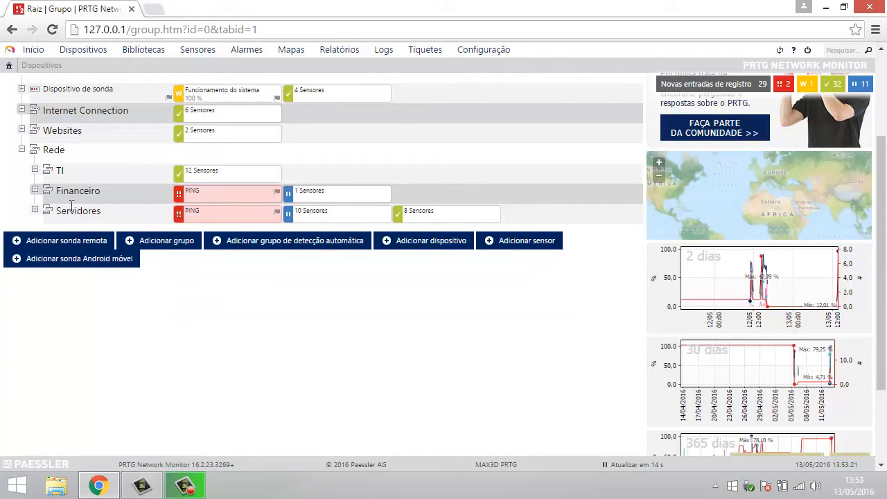
Step: Expand the Financeiro subgroup and examine the state of its PING and RDP sensors
{"action": "left_click", "coordinate": [35, 189]}
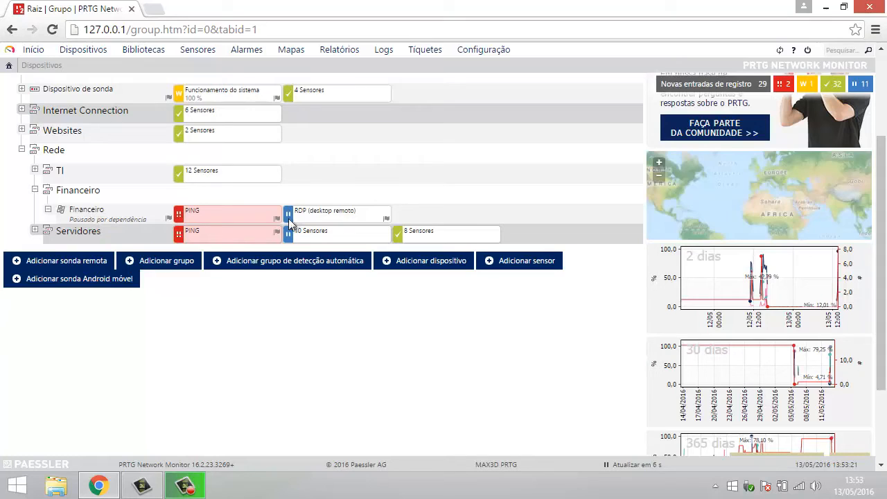
{"action": "mouse_move", "coordinate": [294, 223]}
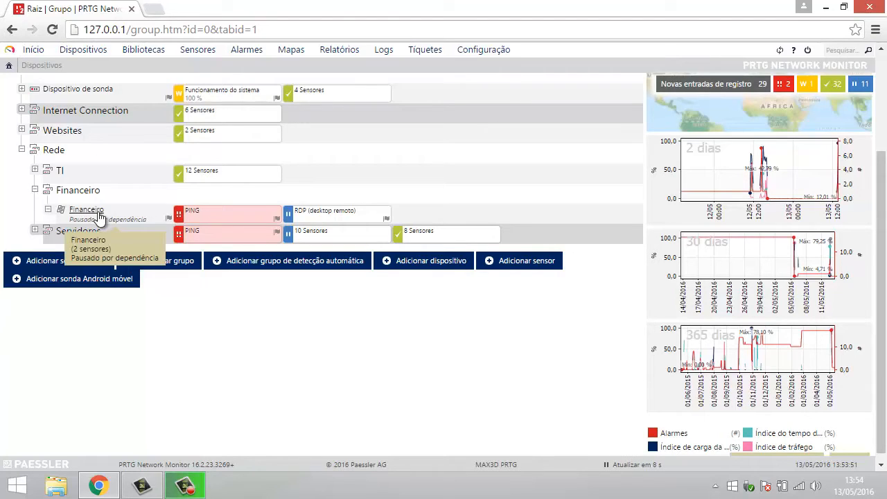
Step: Expand the Servidores subgroup, examine the sensors of SERVIDOR-DOMINI and SERVIDOR, and leave both devices collapsed
{"action": "left_click", "coordinate": [35, 230]}
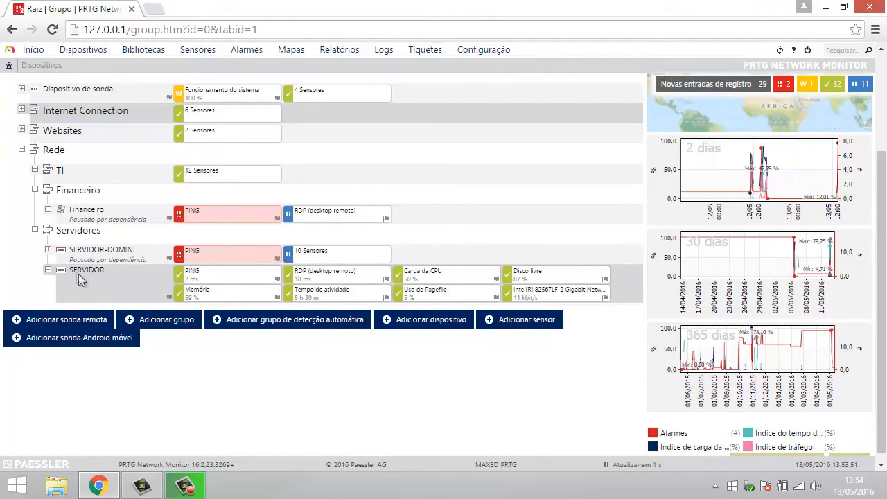
{"action": "left_click", "coordinate": [48, 272]}
{"action": "left_click", "coordinate": [48, 271]}
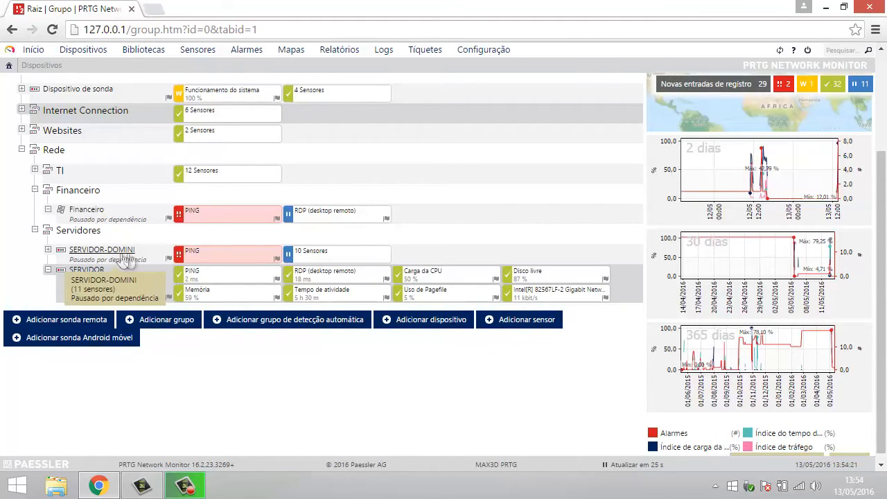
{"action": "left_click", "coordinate": [48, 250]}
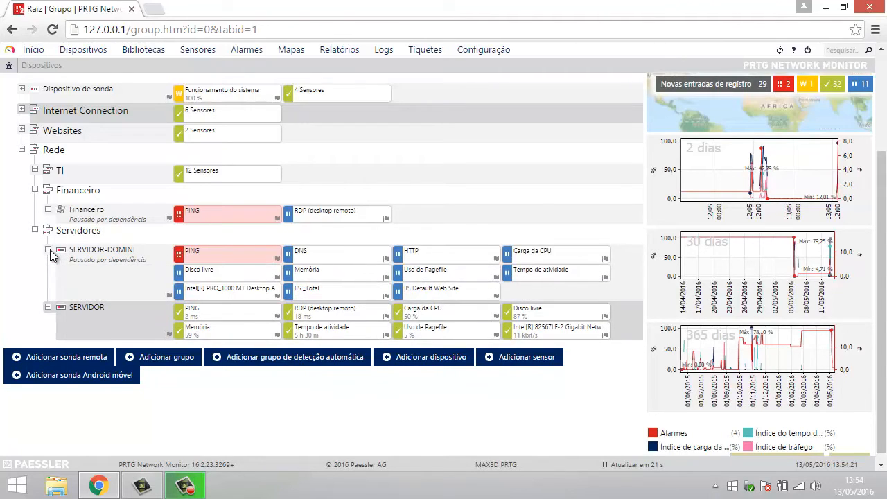
{"action": "left_click", "coordinate": [48, 250]}
{"action": "mouse_move", "coordinate": [138, 254]}
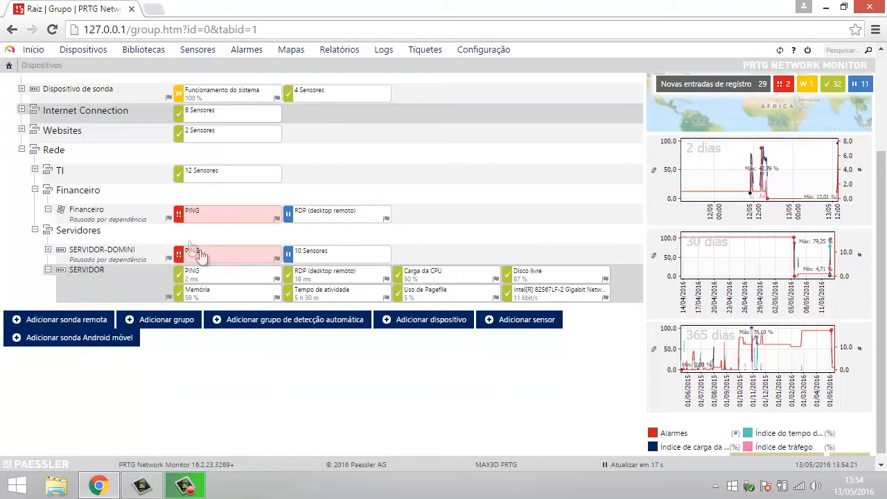
{"action": "left_click", "coordinate": [48, 269]}
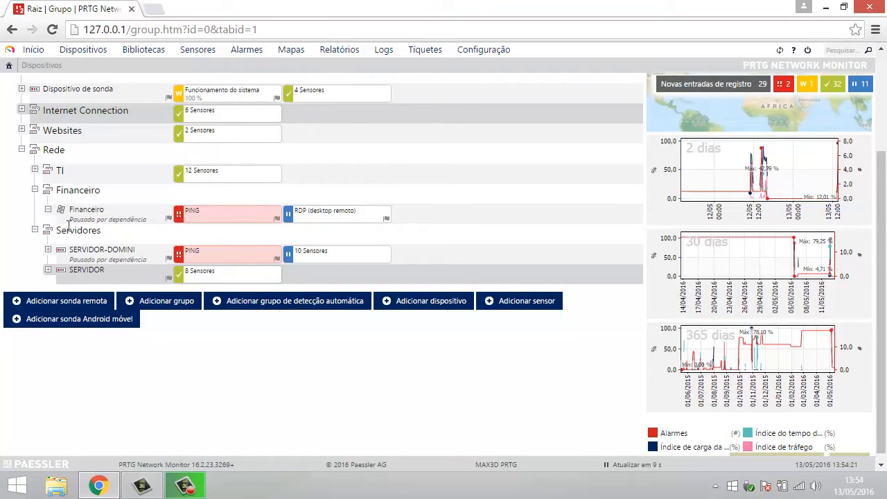
Step: Collapse the Financeiro and Servidores subgroups under Rede
{"action": "left_click", "coordinate": [32, 190]}
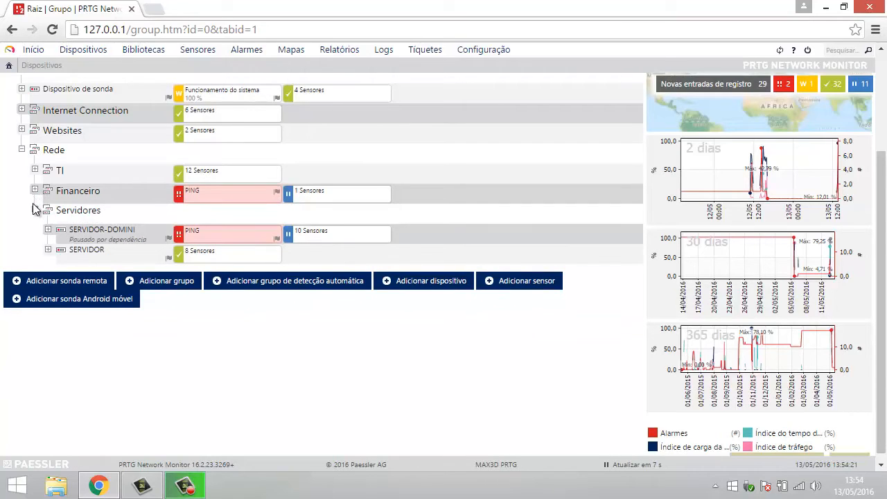
{"action": "left_click", "coordinate": [34, 210]}
{"action": "scroll", "coordinate": [31, 225], "scroll_direction": "up", "scroll_amount": 3}
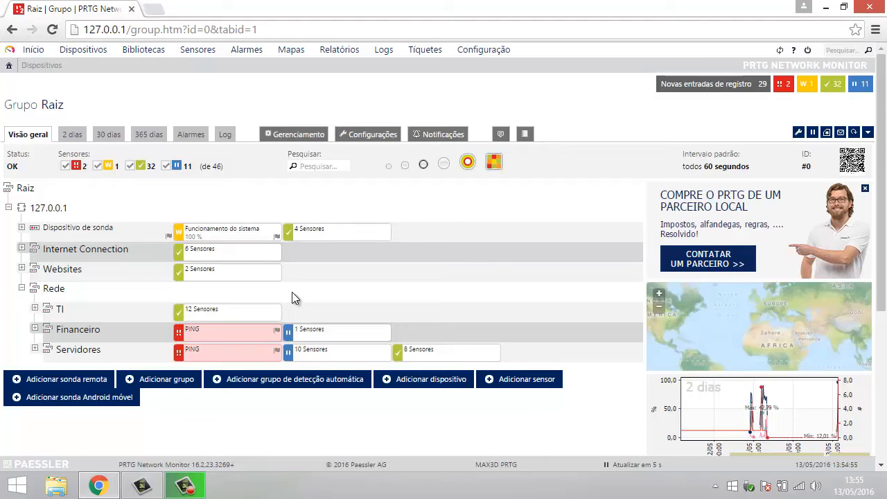
Step: Open the maps overview and start adding a new map
{"action": "left_click", "coordinate": [290, 53]}
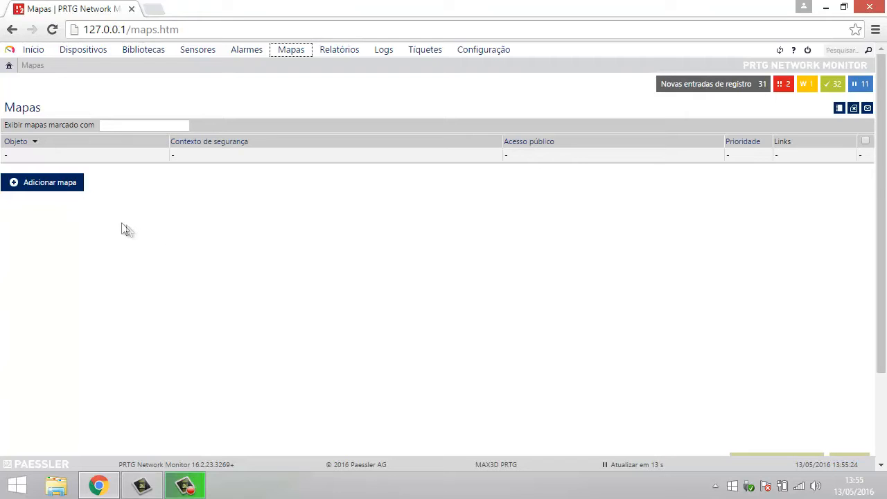
{"action": "left_click", "coordinate": [60, 184]}
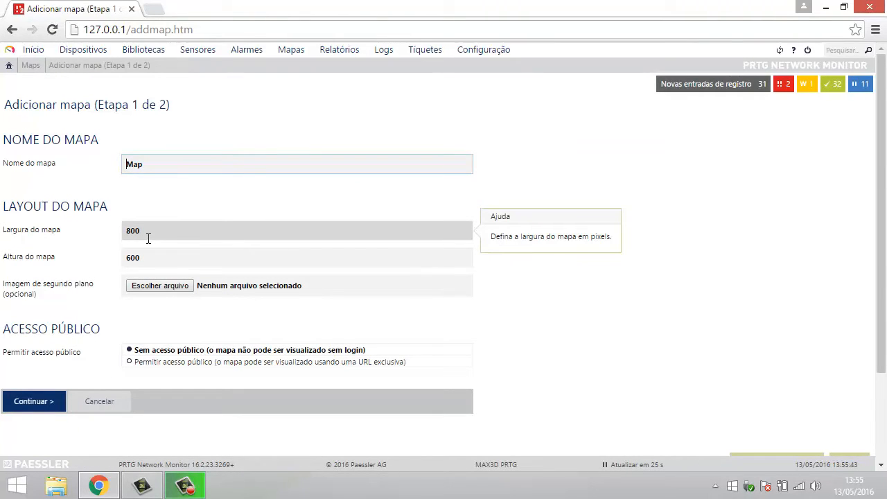
{"action": "left_click", "coordinate": [173, 164]}
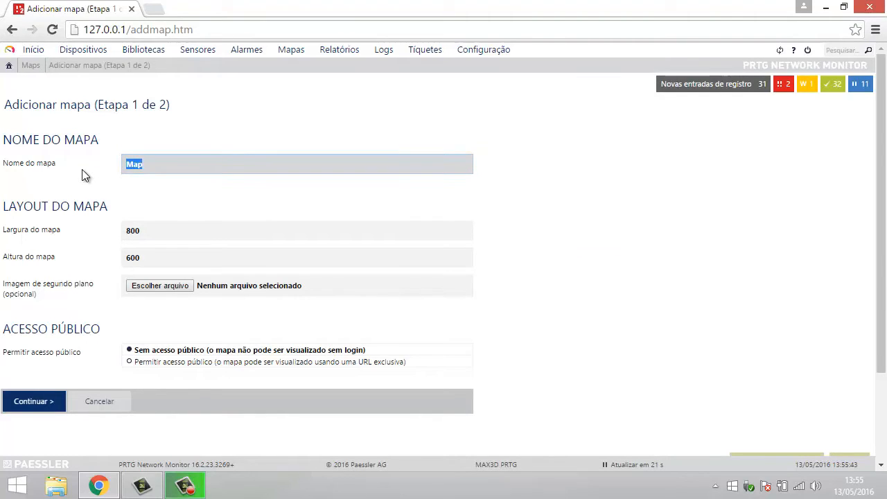
{"action": "type", "text": "Rede"}
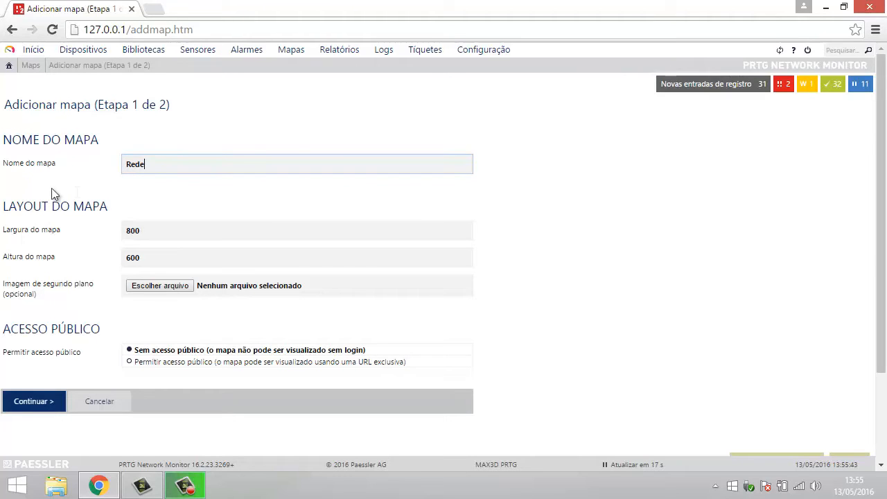
{"action": "mouse_move", "coordinate": [167, 228]}
{"action": "mouse_move", "coordinate": [161, 256]}
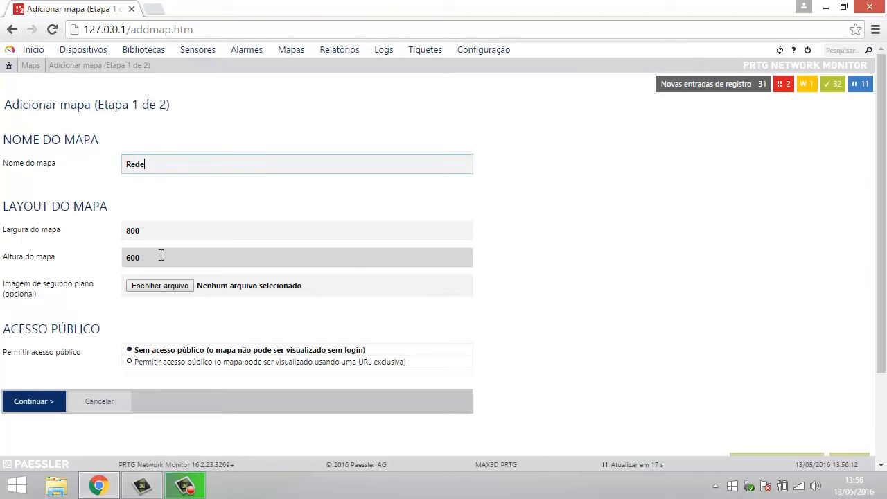
{"action": "left_click", "coordinate": [162, 233]}
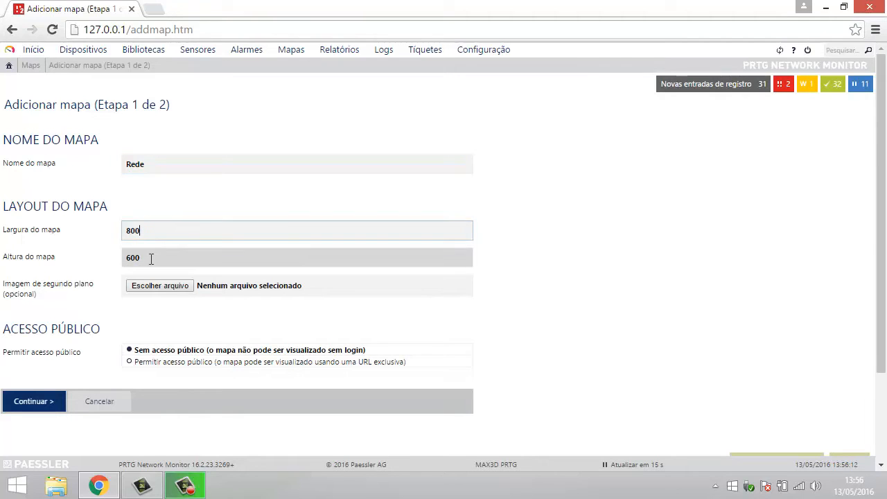
{"action": "left_click", "coordinate": [148, 257]}
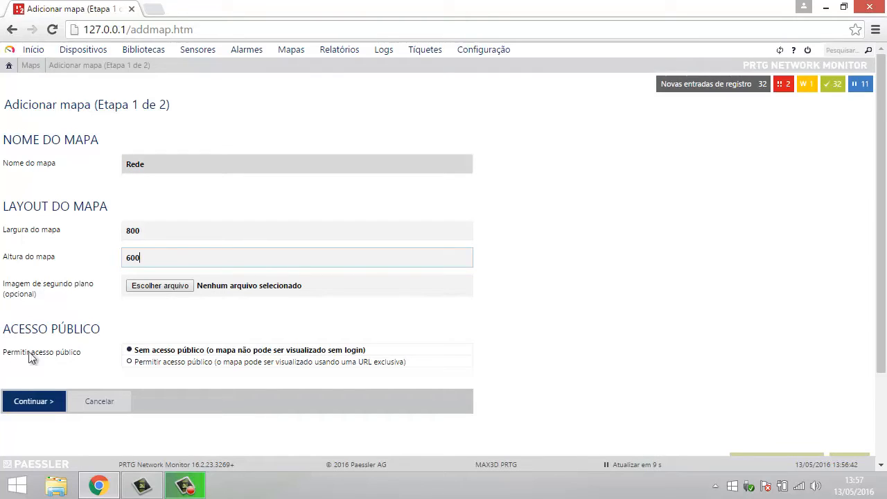
{"action": "mouse_move", "coordinate": [137, 357]}
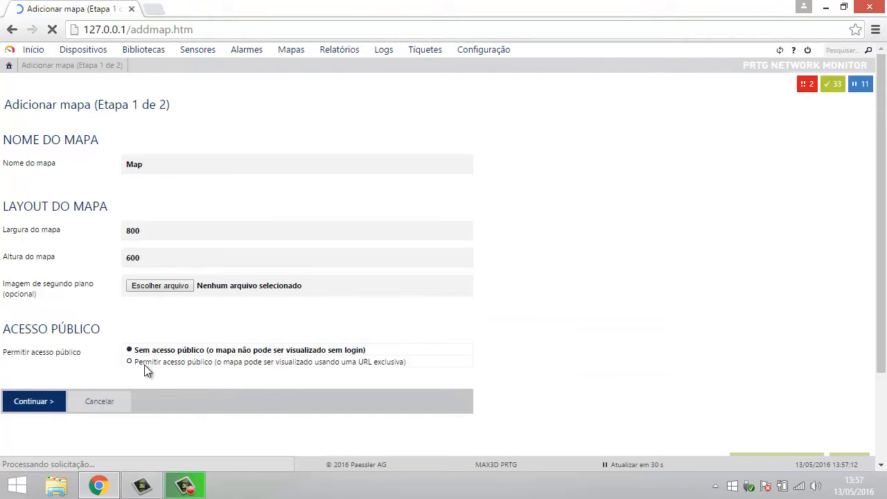
{"action": "mouse_move", "coordinate": [146, 373]}
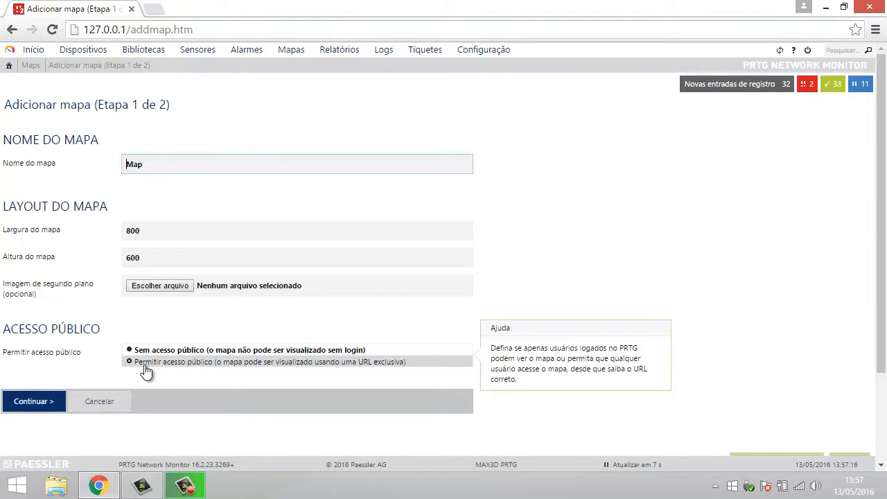
Step: Name the new map Rede and continue to the map designer with the default 800 × 600 layout and no public access
{"action": "left_click_drag", "start_coordinate": [148, 164], "coordinate": [92, 164]}
{"action": "type", "text": "Rede"}
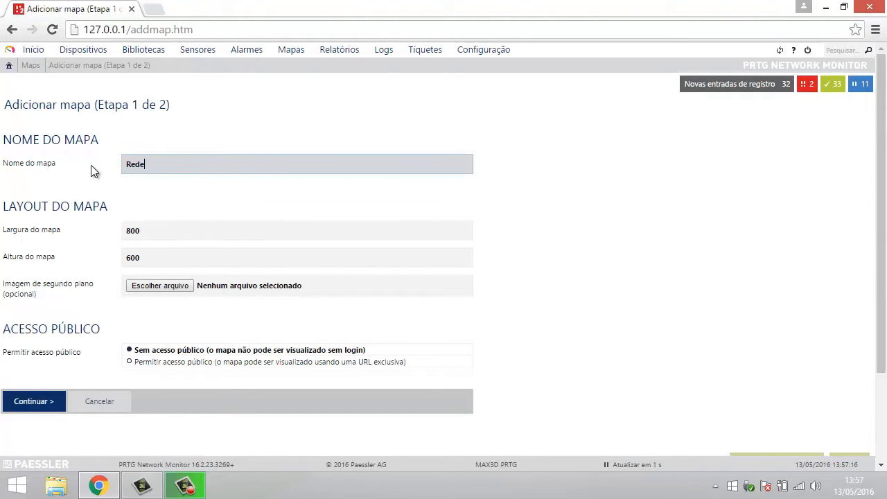
{"action": "left_click", "coordinate": [35, 404]}
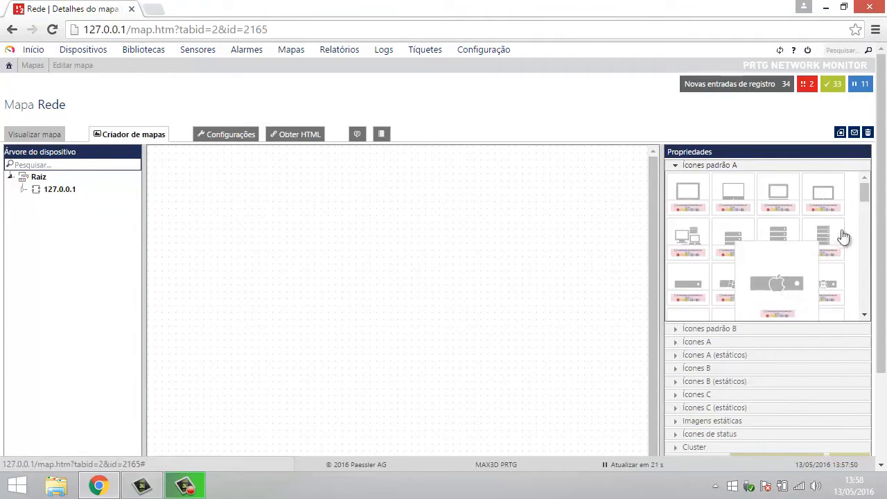
Step: Look over the empty map canvas from edge to edge and the full list of property categories
{"action": "scroll", "coordinate": [881, 249], "scroll_direction": "down", "scroll_amount": 1}
{"action": "scroll", "coordinate": [881, 250], "scroll_direction": "down", "scroll_amount": 2}
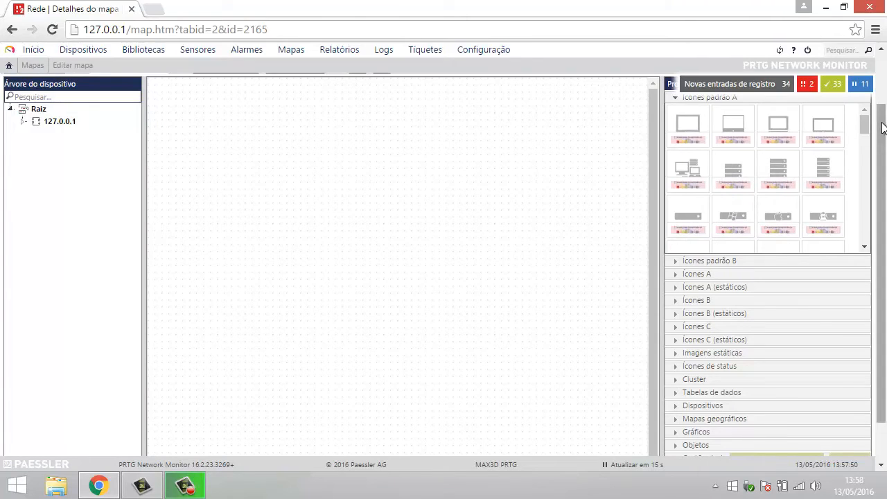
{"action": "scroll", "coordinate": [882, 214], "scroll_direction": "down", "scroll_amount": 2}
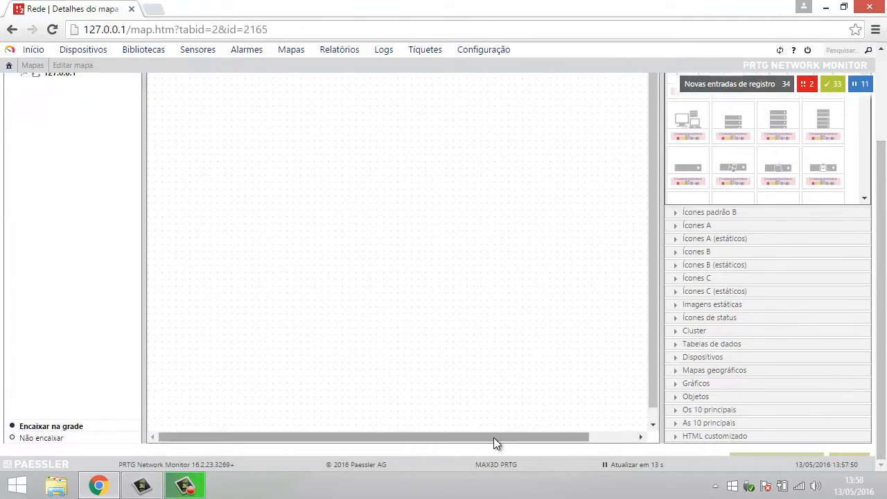
{"action": "left_click_drag", "start_coordinate": [553, 438], "coordinate": [631, 445]}
{"action": "left_click_drag", "start_coordinate": [651, 392], "coordinate": [647, 254]}
{"action": "left_click_drag", "start_coordinate": [649, 340], "coordinate": [416, 437]}
{"action": "left_click_drag", "start_coordinate": [880, 257], "coordinate": [884, 119]}
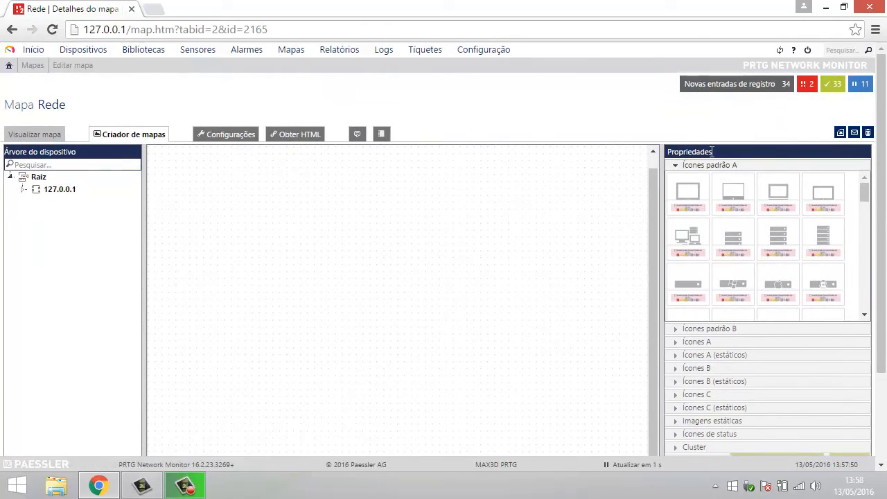
Step: Browse the Ícones padrão A, Ícones A (estáticos) and Ícones C icon sets and leave them collapsed
{"action": "left_click", "coordinate": [674, 169]}
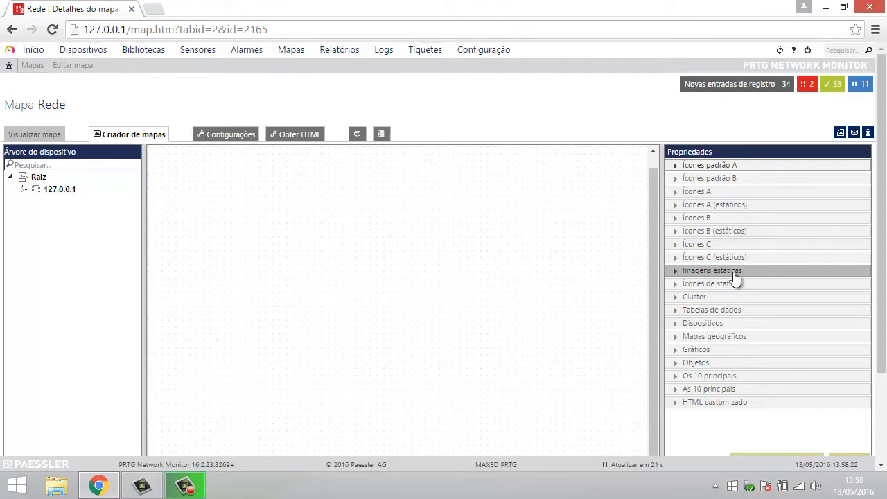
{"action": "left_click", "coordinate": [673, 168]}
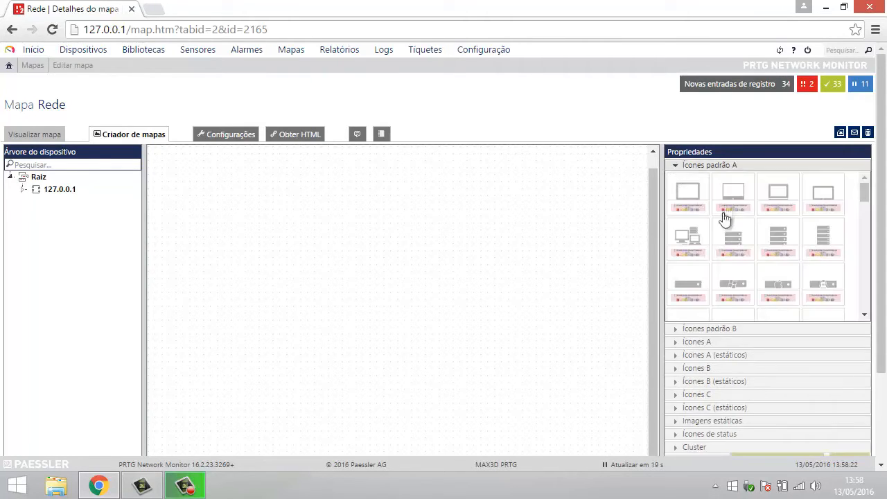
{"action": "left_click", "coordinate": [676, 168]}
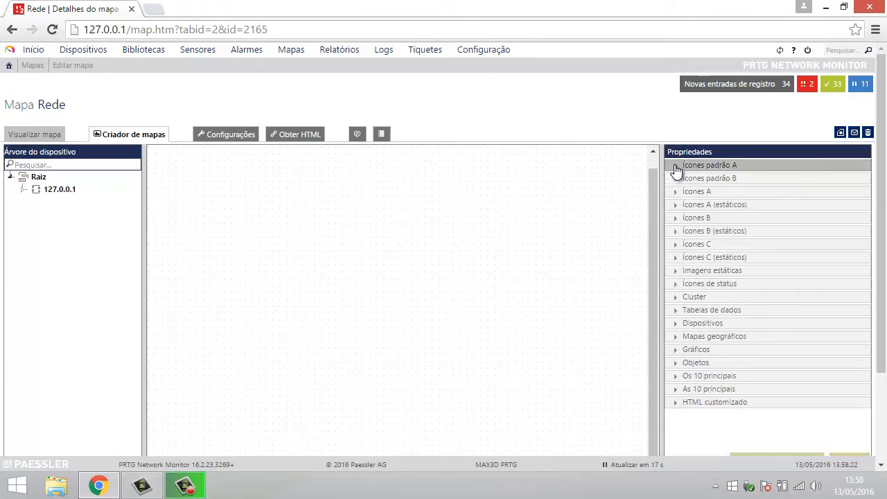
{"action": "left_click", "coordinate": [674, 208]}
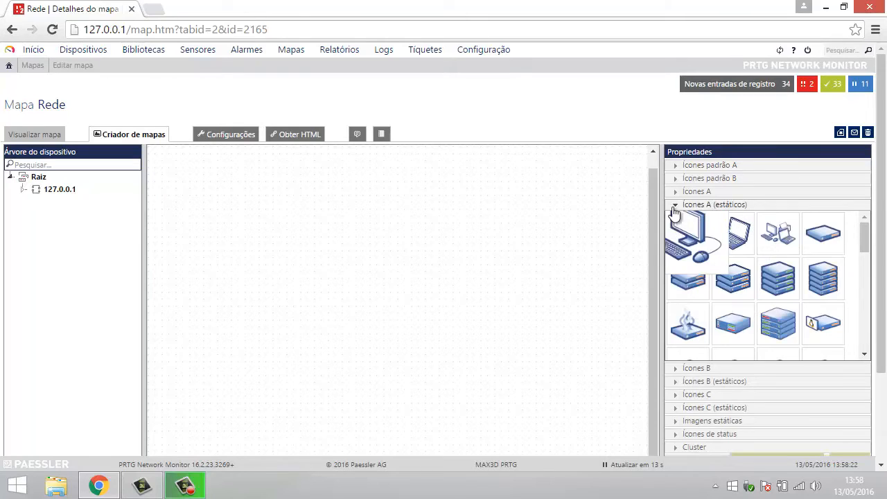
{"action": "left_click", "coordinate": [674, 207]}
{"action": "left_click", "coordinate": [677, 246]}
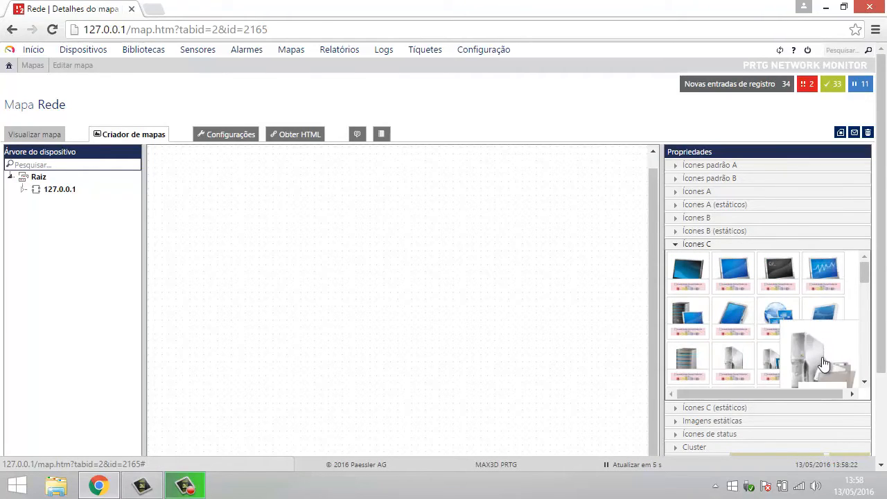
{"action": "scroll", "coordinate": [877, 367], "scroll_direction": "down", "scroll_amount": 1}
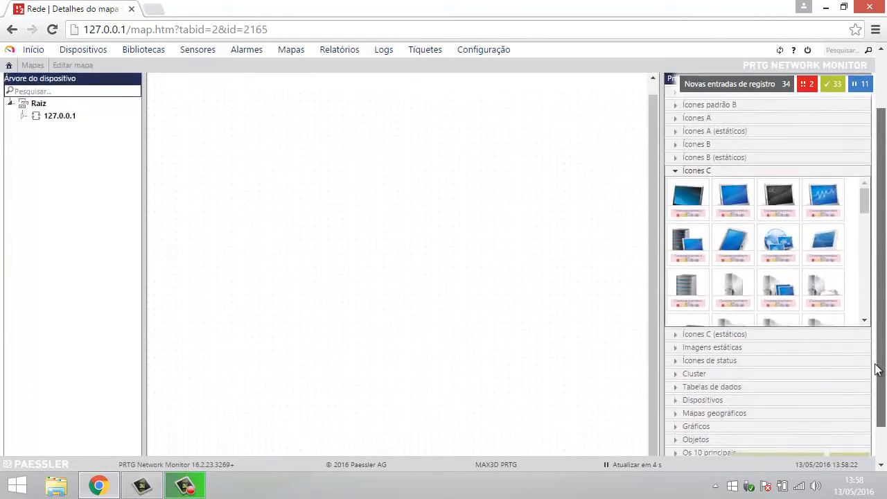
{"action": "scroll", "coordinate": [877, 369], "scroll_direction": "down", "scroll_amount": 1}
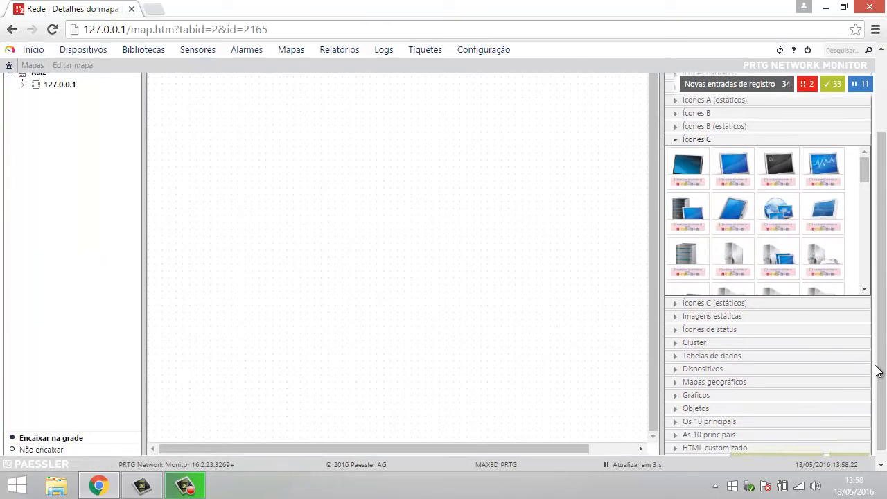
{"action": "left_click", "coordinate": [675, 142]}
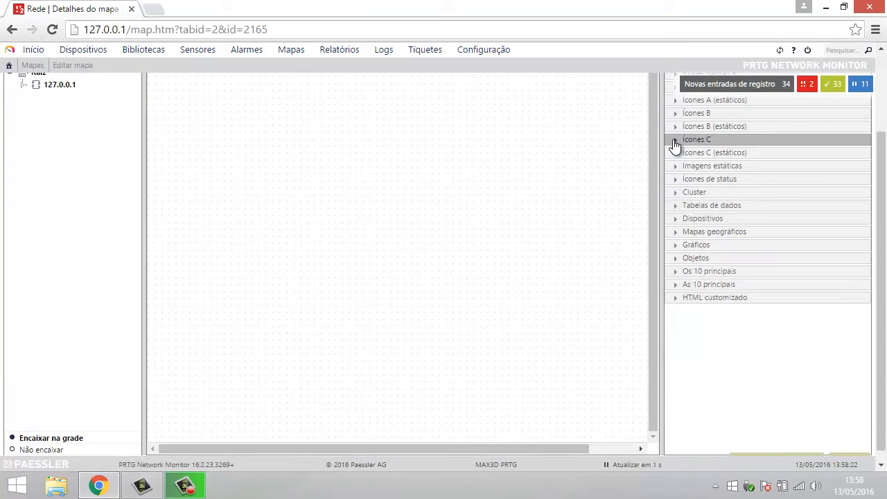
Step: Examine the map objects offered under Cluster, Dispositivos and Tabelas de dados, including the Tíquetes preview, and leave the categories collapsed
{"action": "left_click", "coordinate": [678, 194]}
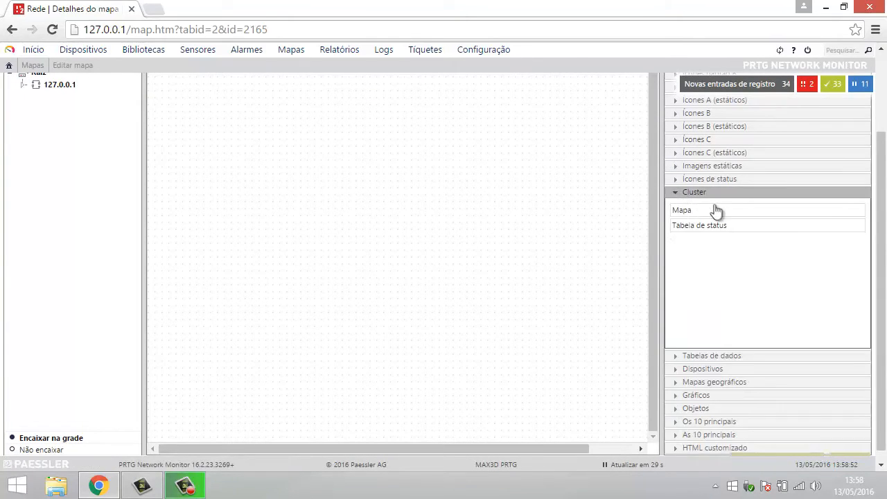
{"action": "left_click", "coordinate": [677, 194]}
{"action": "left_click", "coordinate": [675, 220]}
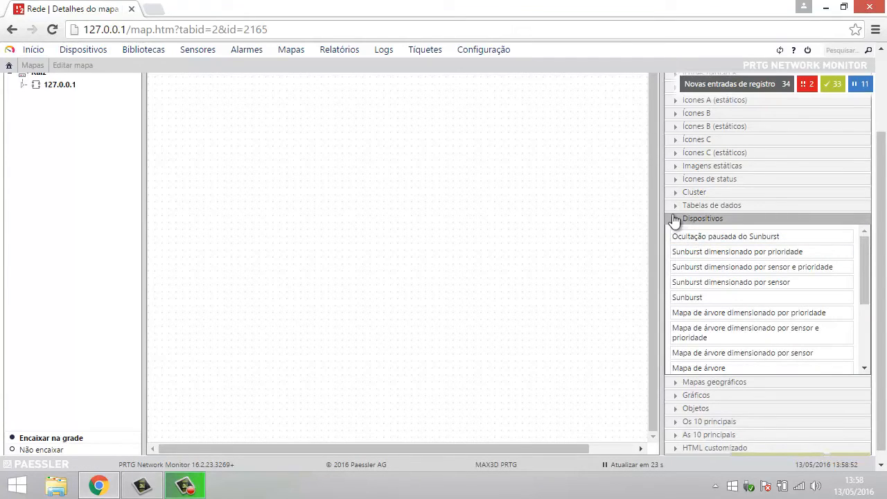
{"action": "left_click", "coordinate": [675, 207]}
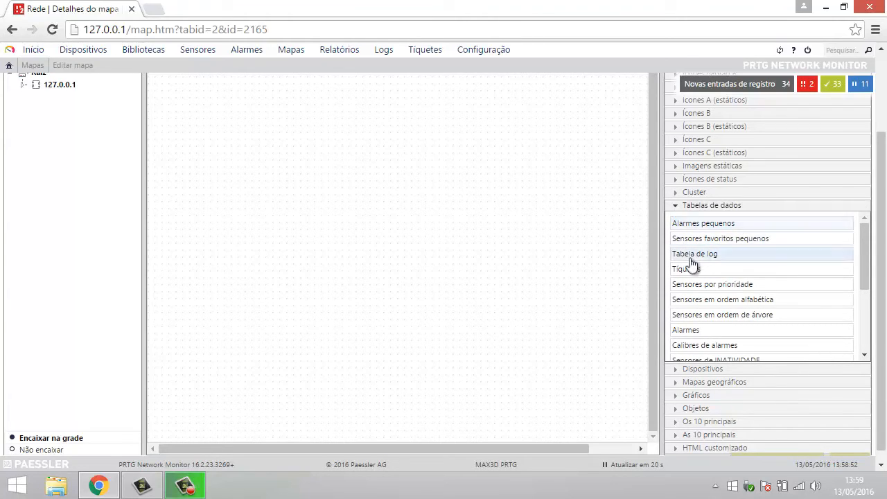
{"action": "mouse_move", "coordinate": [708, 273]}
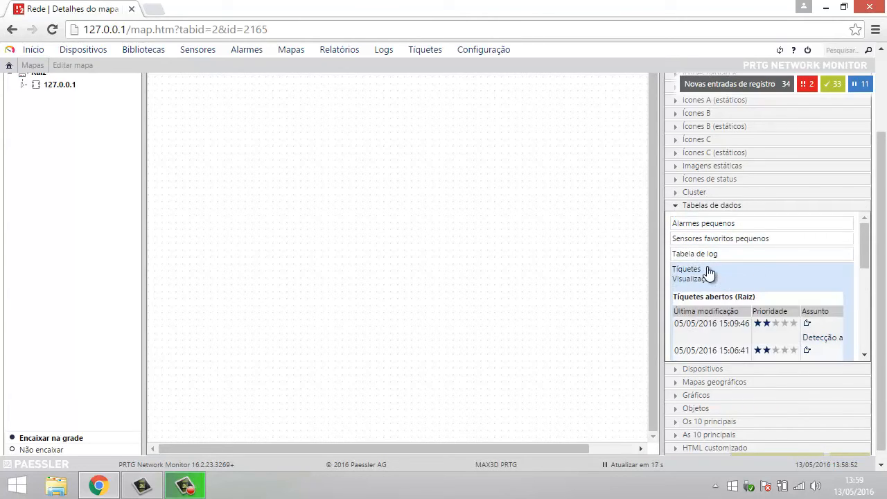
{"action": "left_click", "coordinate": [678, 206]}
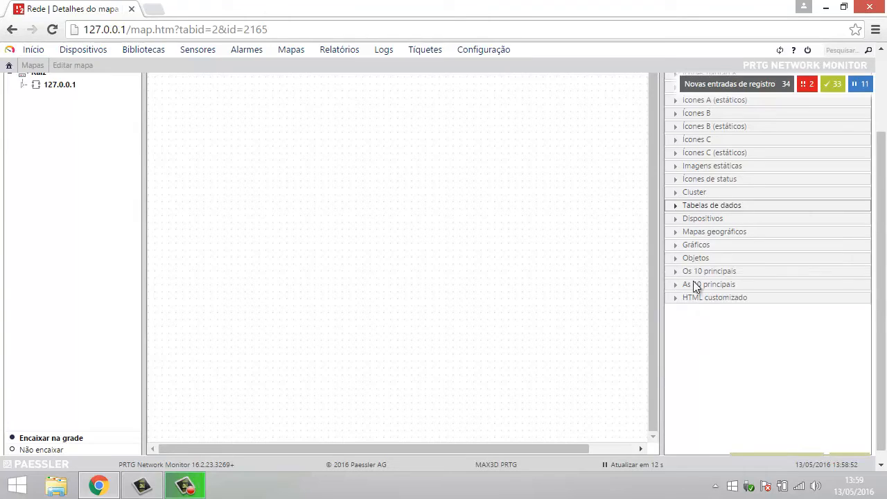
Step: Examine the Gráficos entries with their 365-day and 30-day large-font previews, and the Os 10 principais entries, leaving both categories collapsed
{"action": "left_click", "coordinate": [676, 246]}
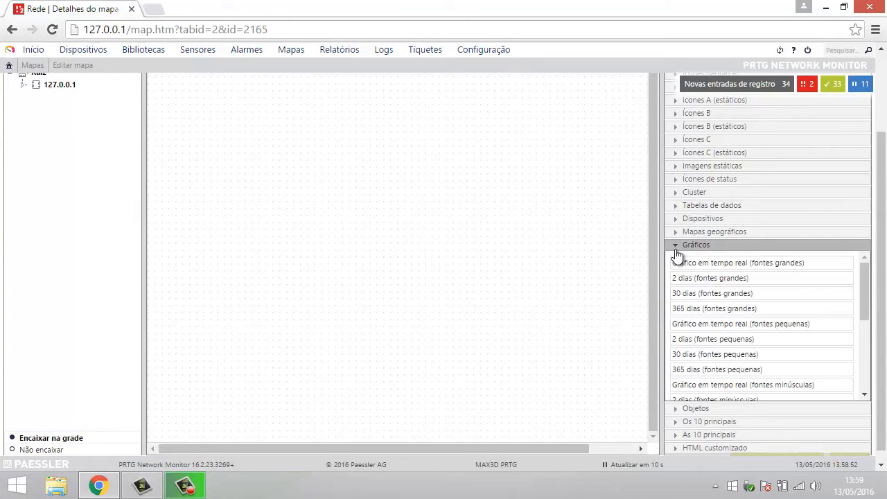
{"action": "mouse_move", "coordinate": [704, 310]}
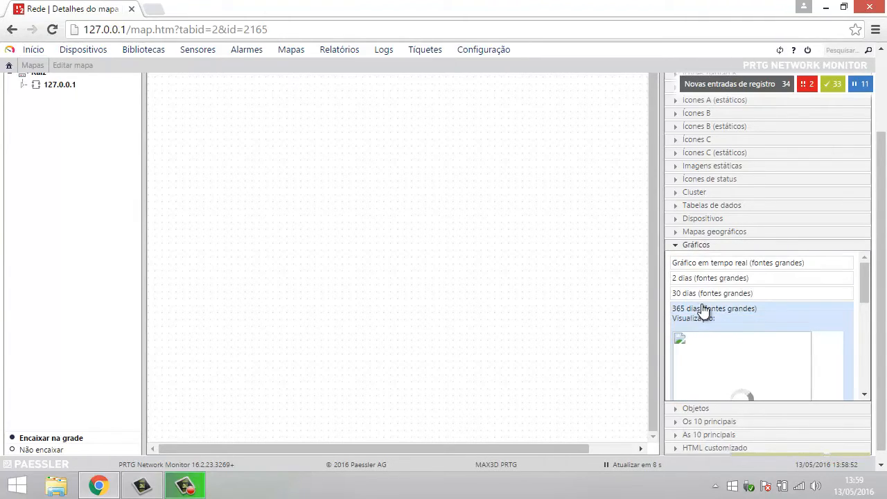
{"action": "scroll", "coordinate": [702, 306], "scroll_direction": "down", "scroll_amount": 1}
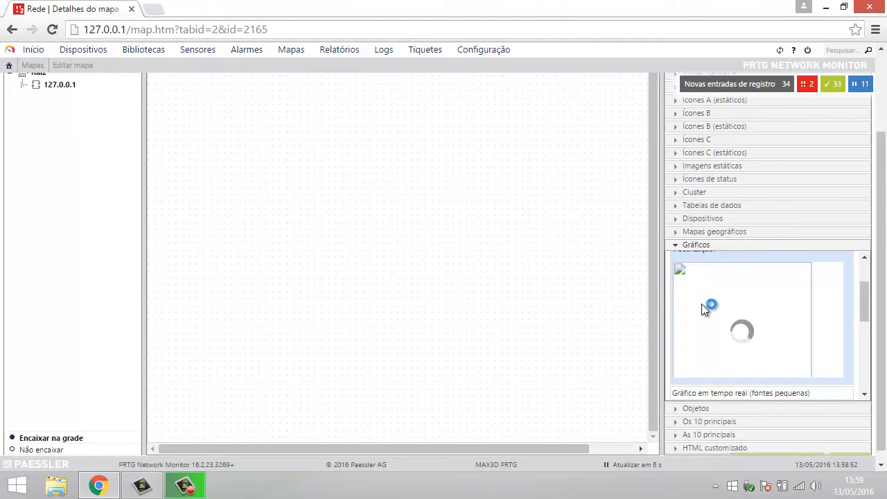
{"action": "scroll", "coordinate": [701, 304], "scroll_direction": "up", "scroll_amount": 2}
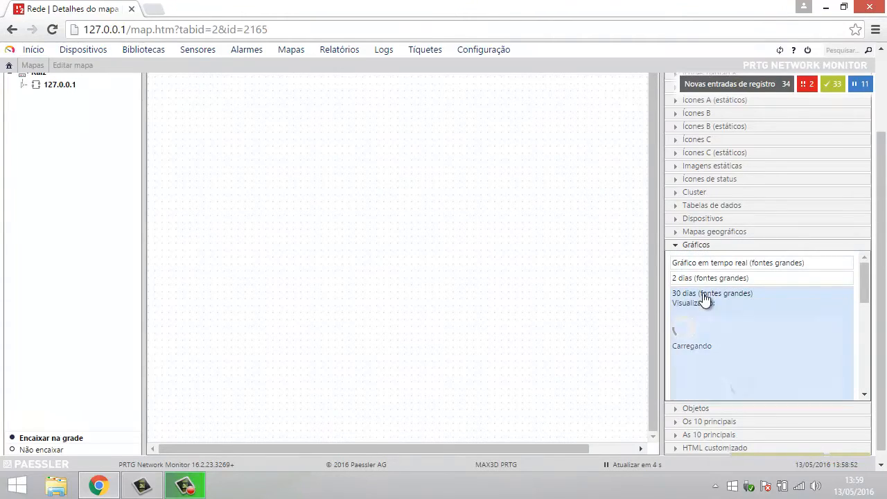
{"action": "left_click", "coordinate": [697, 246]}
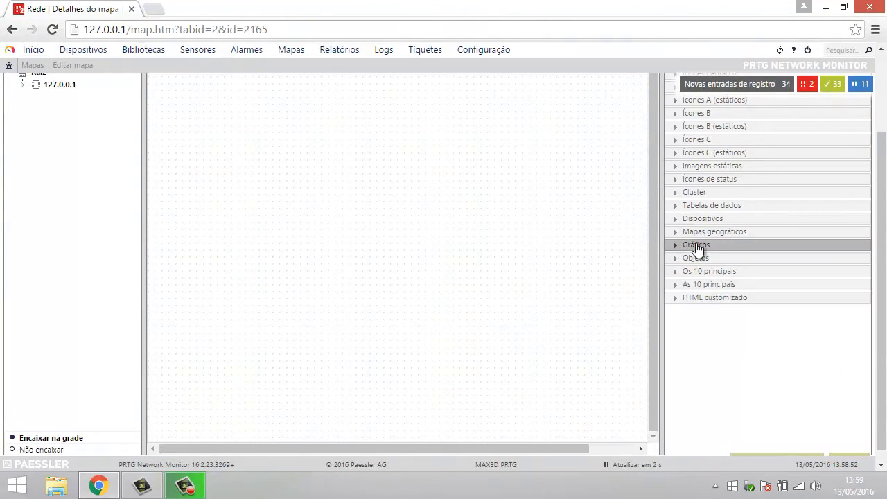
{"action": "left_click", "coordinate": [675, 273]}
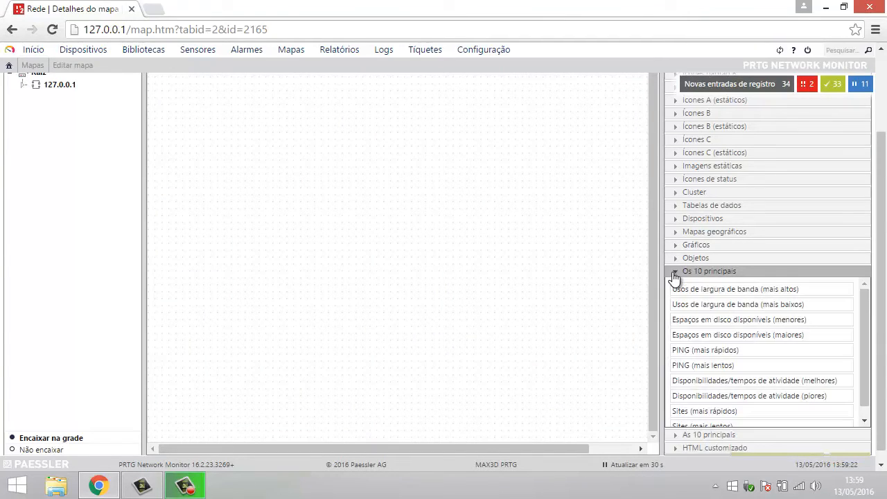
{"action": "left_click", "coordinate": [674, 273]}
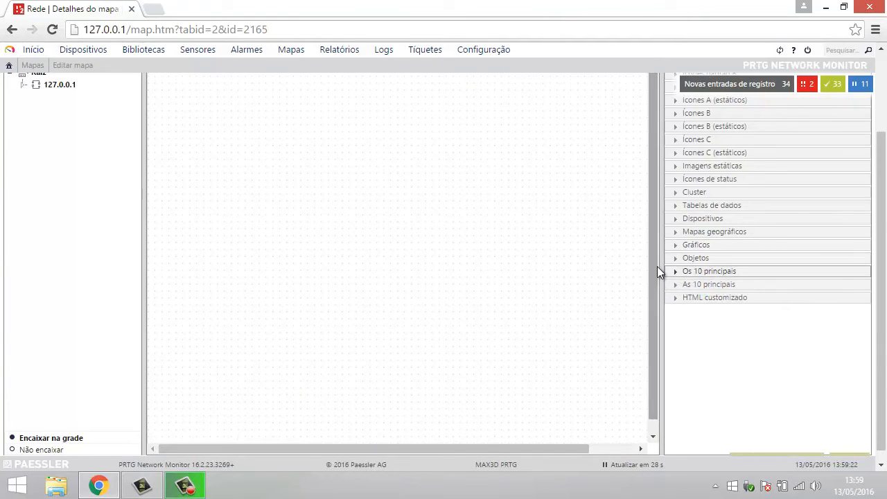
Step: View the Rede map as it is displayed outside the designer
{"action": "left_click_drag", "start_coordinate": [882, 237], "coordinate": [870, 157]}
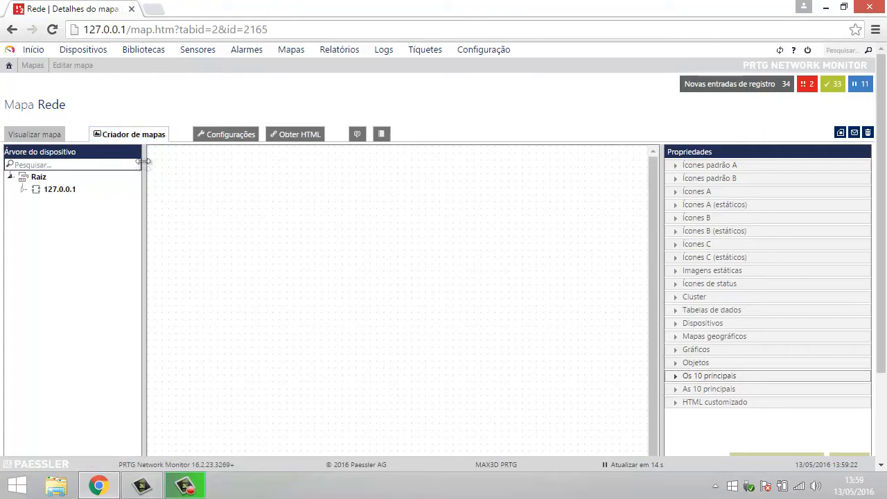
{"action": "left_click", "coordinate": [34, 136]}
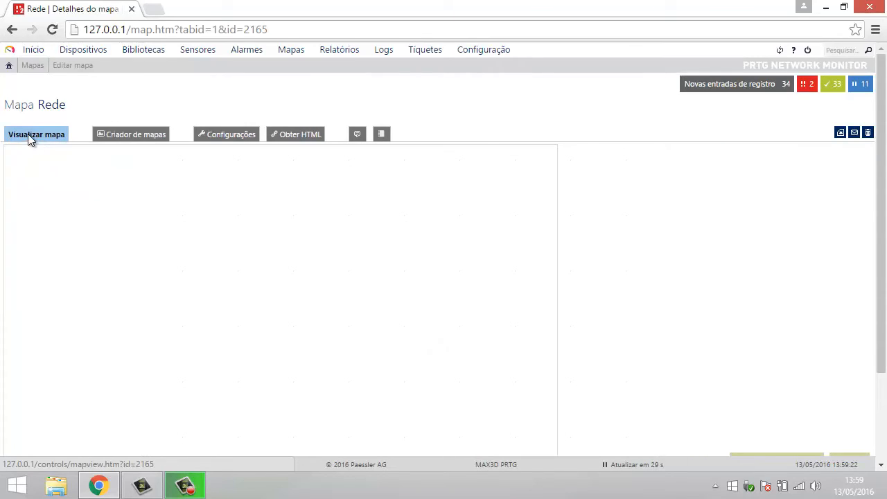
{"action": "scroll", "coordinate": [278, 200], "scroll_direction": "down", "scroll_amount": 1}
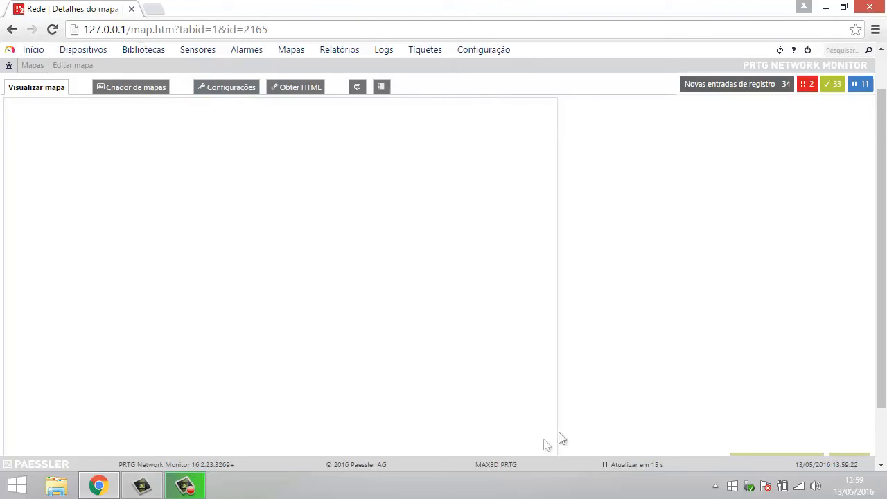
Step: Review the map's basic, layout, background and public access settings, and the HTML options for sharing or embedding it
{"action": "left_click", "coordinate": [224, 88]}
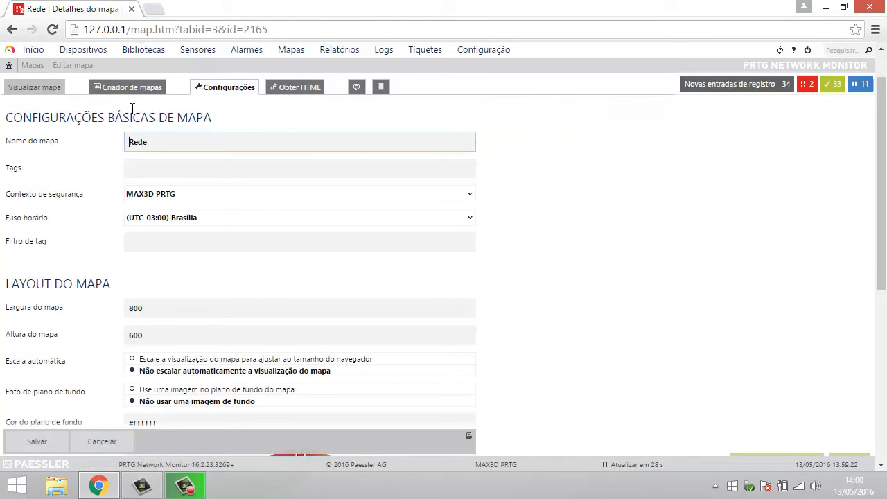
{"action": "left_click", "coordinate": [148, 141]}
{"action": "left_click", "coordinate": [169, 162]}
{"action": "scroll", "coordinate": [884, 215], "scroll_direction": "up", "scroll_amount": 1}
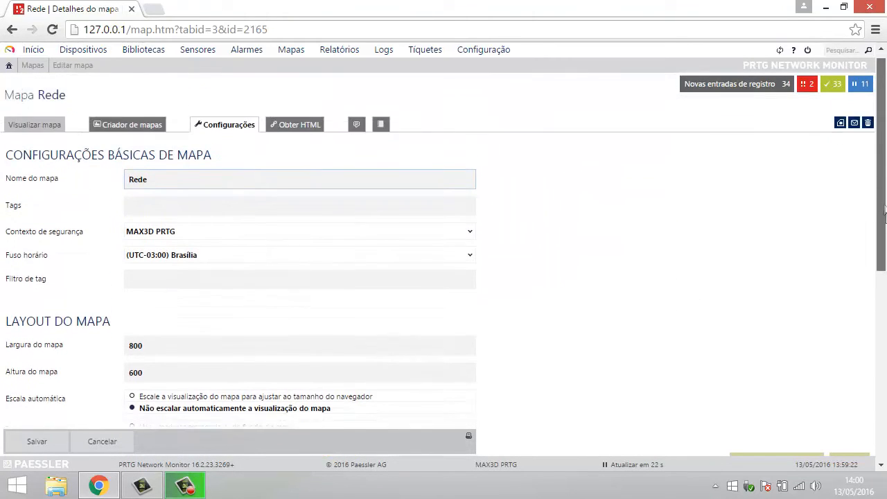
{"action": "scroll", "coordinate": [885, 215], "scroll_direction": "down", "scroll_amount": 3}
{"action": "left_click_drag", "start_coordinate": [884, 284], "coordinate": [884, 318]}
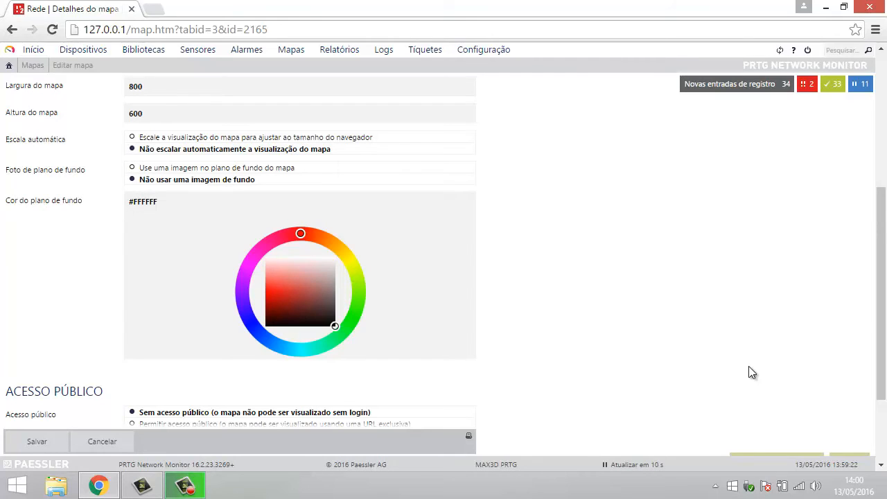
{"action": "left_click_drag", "start_coordinate": [879, 259], "coordinate": [867, 133]}
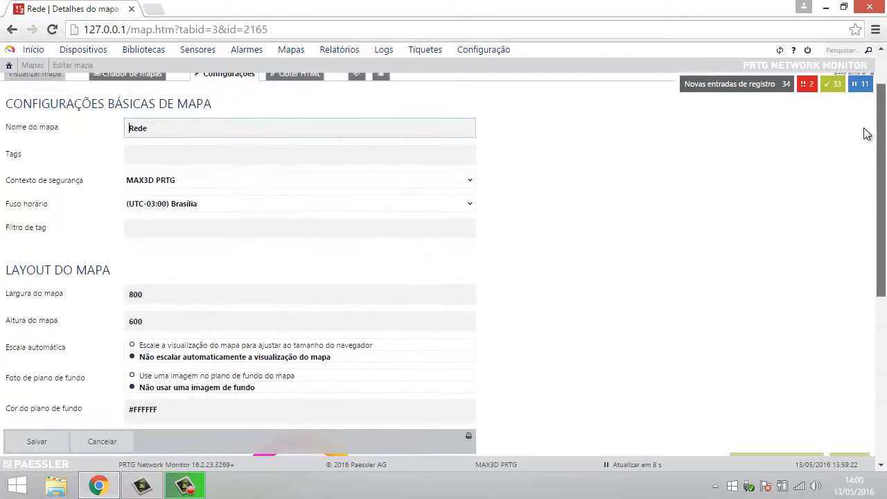
{"action": "scroll", "coordinate": [867, 133], "scroll_direction": "up", "scroll_amount": 1}
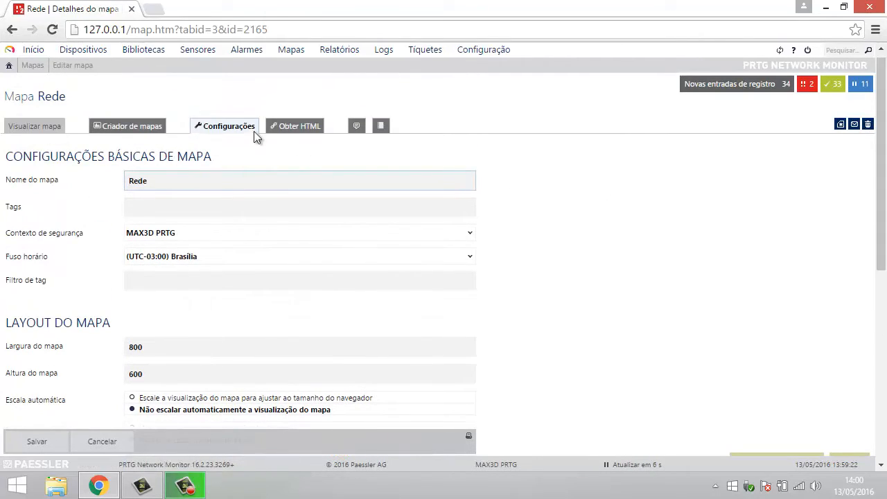
{"action": "left_click", "coordinate": [298, 128]}
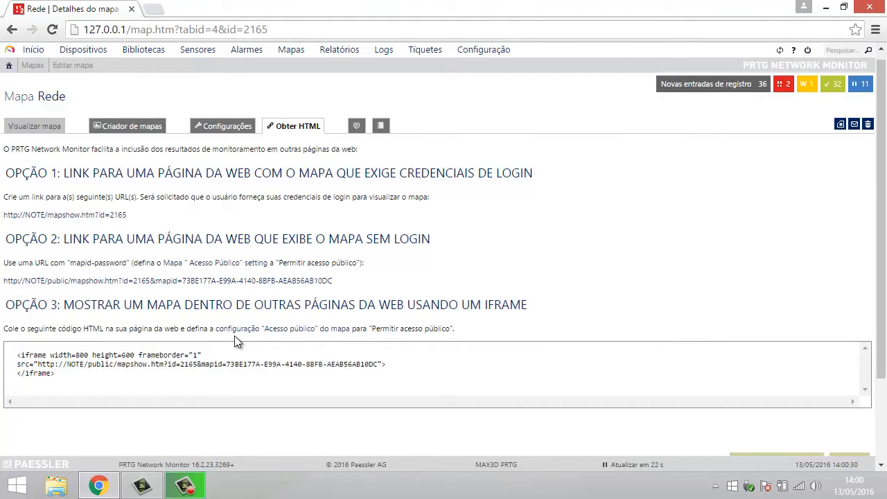
Step: Return to the map designer and expand the 127.0.0.1 probe and its Rede group in the device tree
{"action": "left_click", "coordinate": [137, 129]}
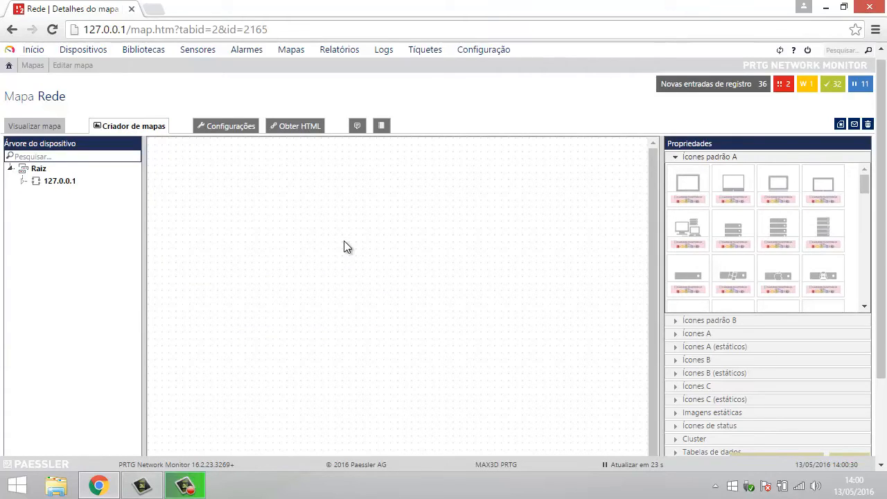
{"action": "left_click", "coordinate": [22, 180]}
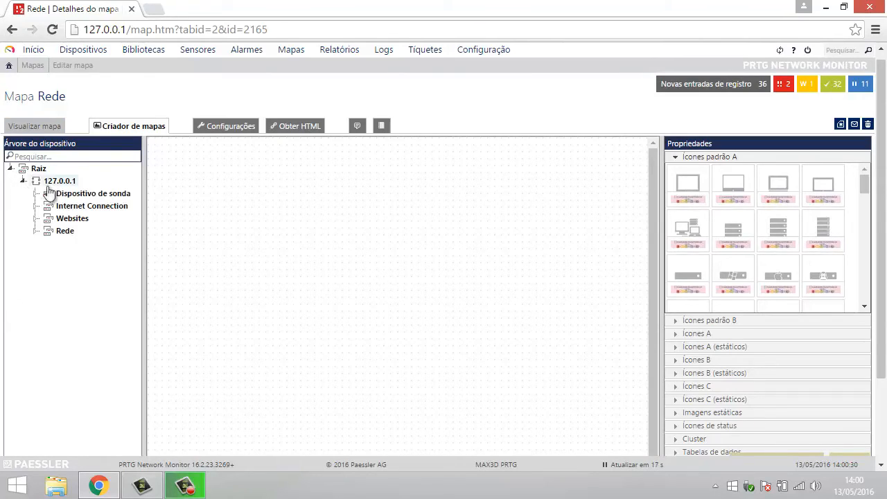
{"action": "left_click", "coordinate": [31, 233]}
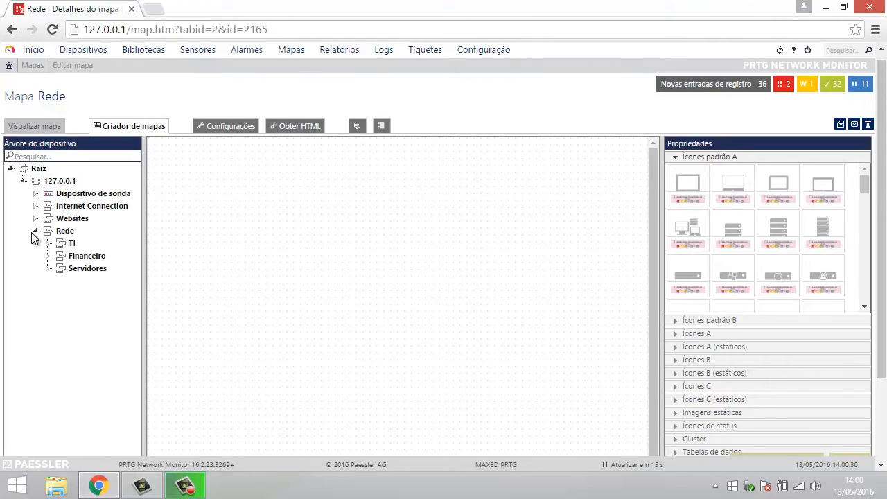
Step: Place the 192.168.1.1 device from the Internet Connection group on the map, at about 160 from the top and 270 from the left
{"action": "left_click", "coordinate": [31, 232]}
{"action": "left_click", "coordinate": [36, 219]}
{"action": "left_click", "coordinate": [37, 218]}
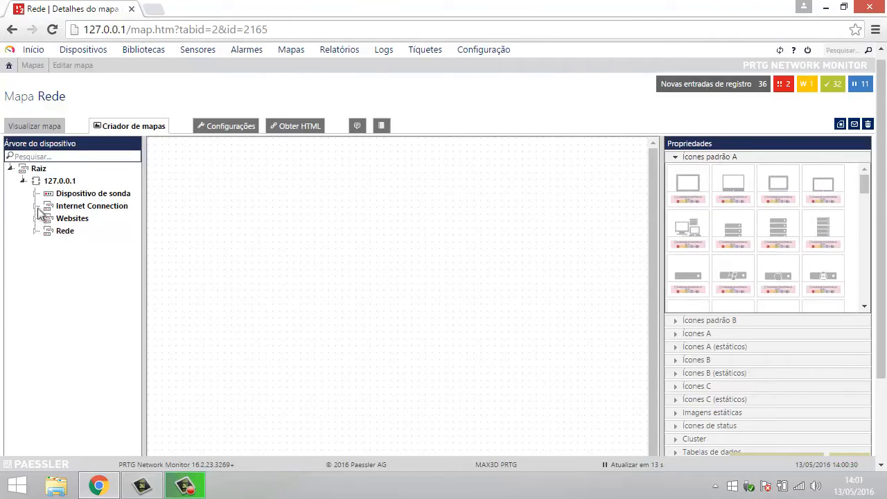
{"action": "left_click", "coordinate": [35, 206]}
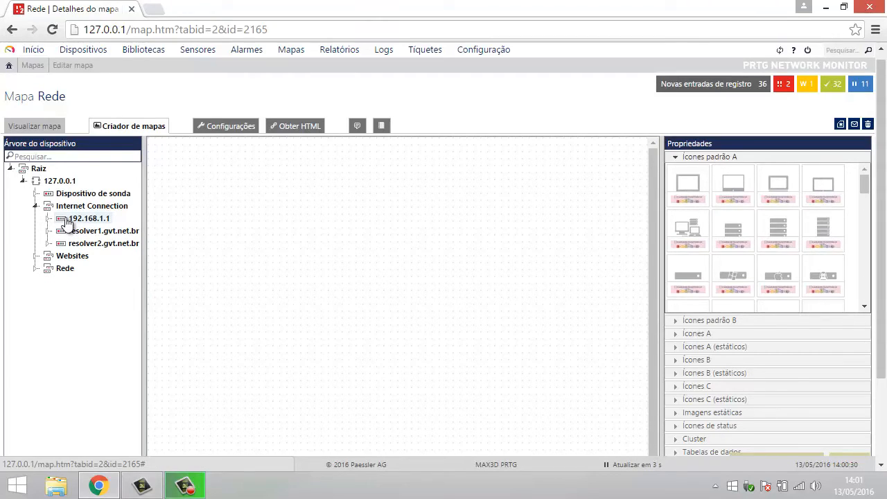
{"action": "left_click_drag", "start_coordinate": [63, 220], "coordinate": [390, 270]}
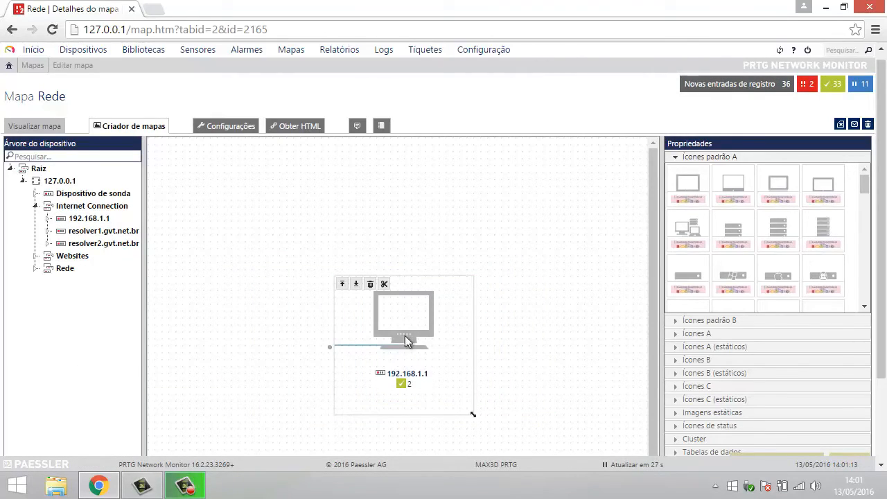
{"action": "left_click", "coordinate": [417, 311]}
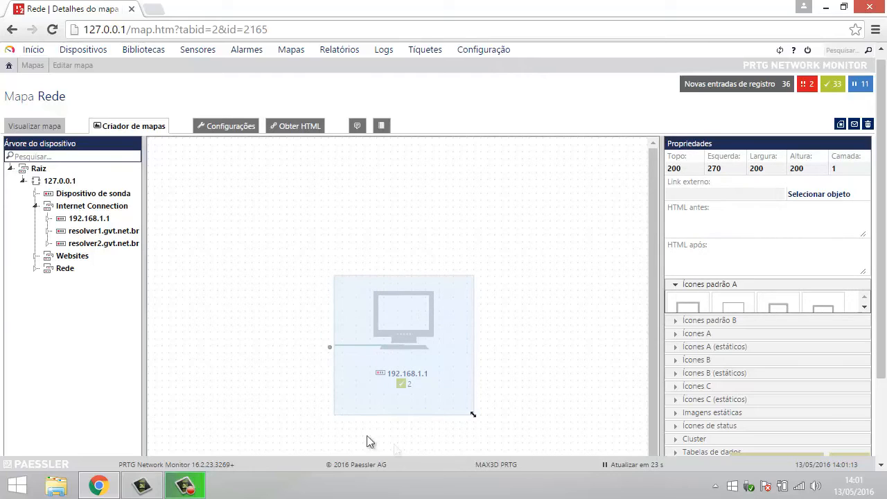
{"action": "mouse_move", "coordinate": [424, 352]}
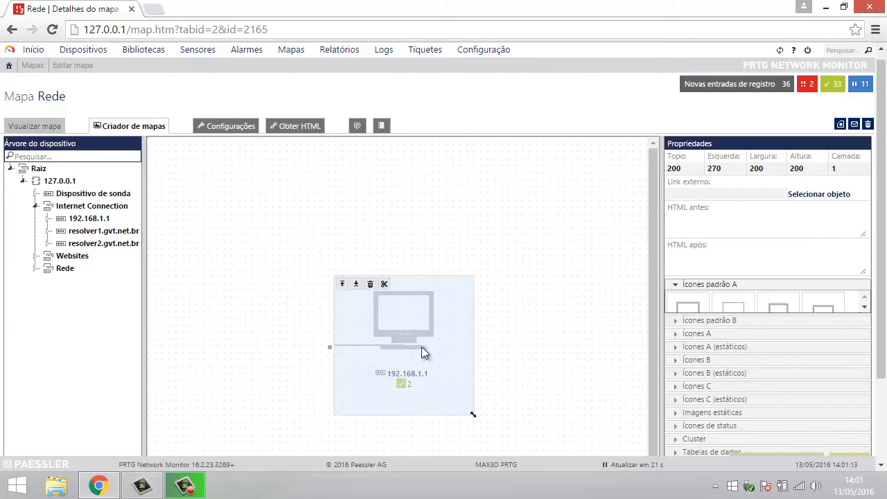
{"action": "left_click_drag", "start_coordinate": [416, 327], "coordinate": [400, 310]}
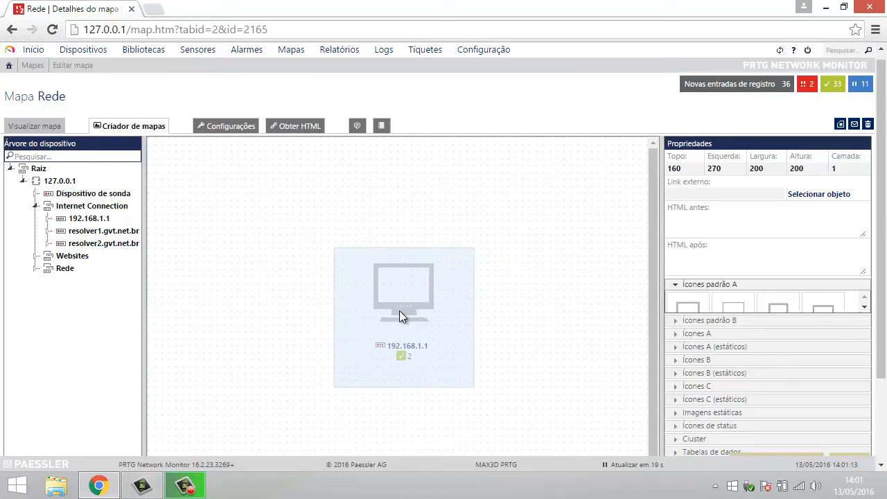
{"action": "mouse_move", "coordinate": [400, 312]}
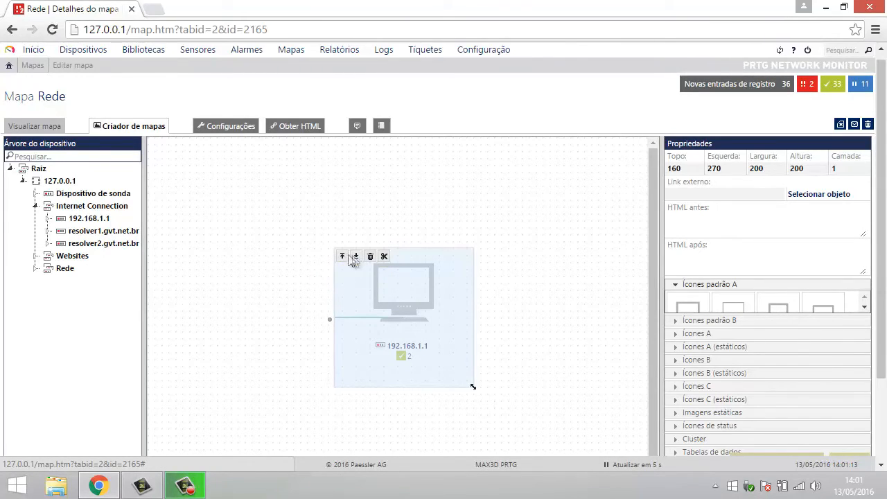
Step: Resize the 192.168.1.1 object to 110 by 90, move it to Topo 190, Esquerda 320, and expand the Websites group's websites device
{"action": "left_click", "coordinate": [384, 258]}
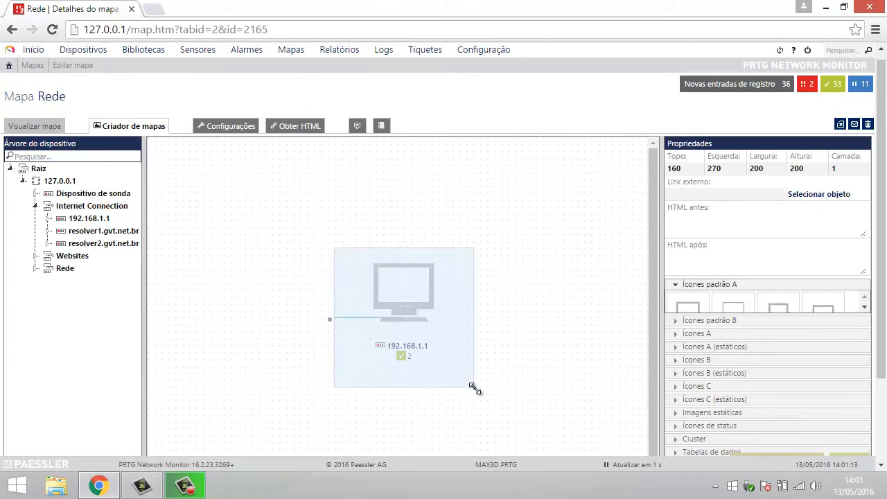
{"action": "left_click_drag", "start_coordinate": [474, 388], "coordinate": [411, 309]}
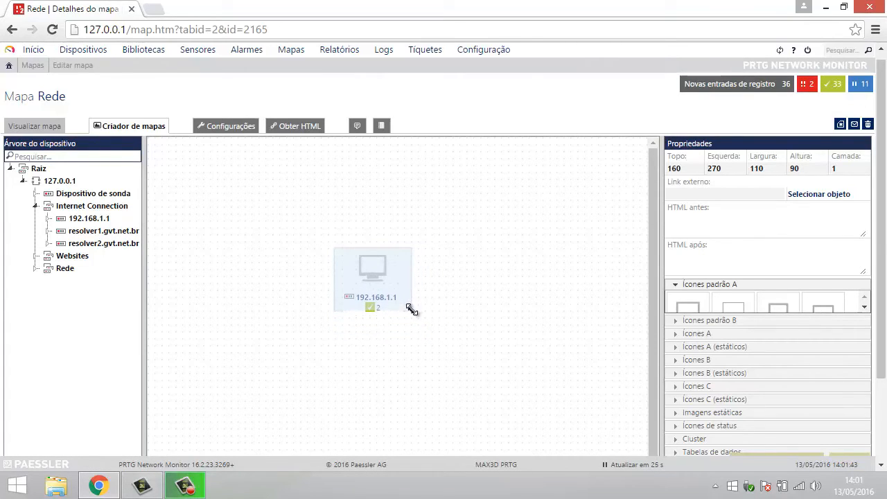
{"action": "left_click_drag", "start_coordinate": [370, 272], "coordinate": [396, 308]}
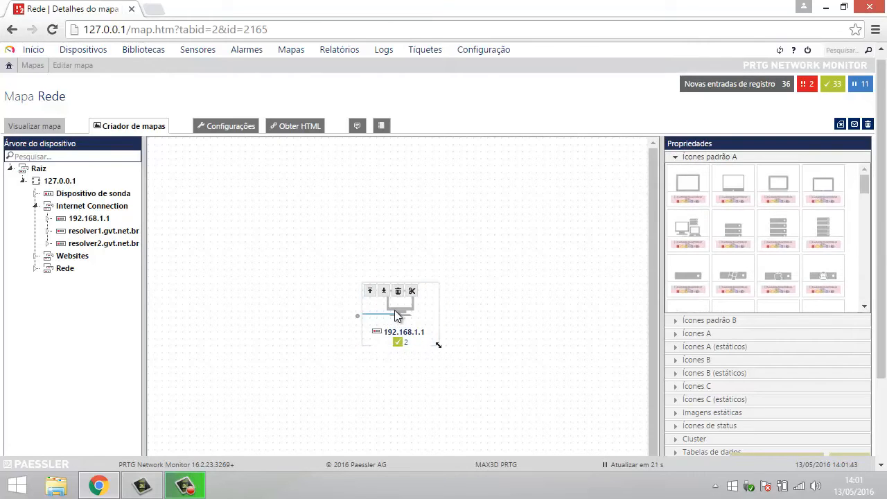
{"action": "left_click_drag", "start_coordinate": [411, 323], "coordinate": [431, 326]}
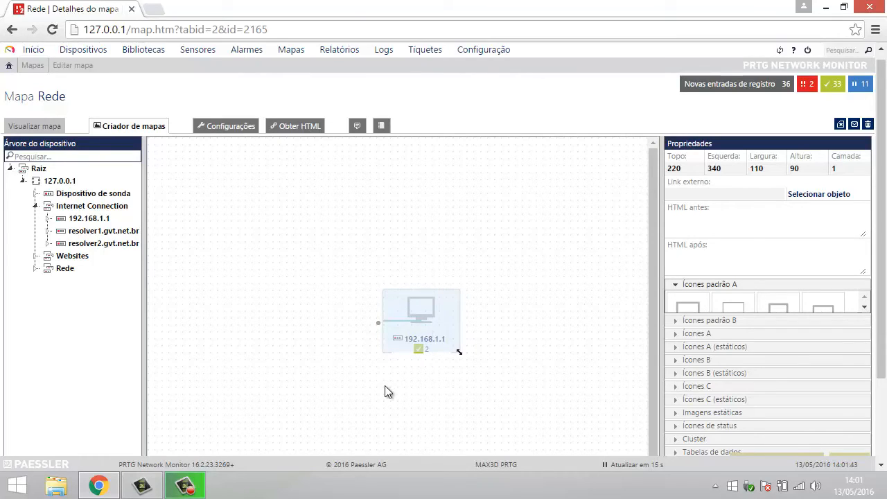
{"action": "left_click", "coordinate": [35, 207]}
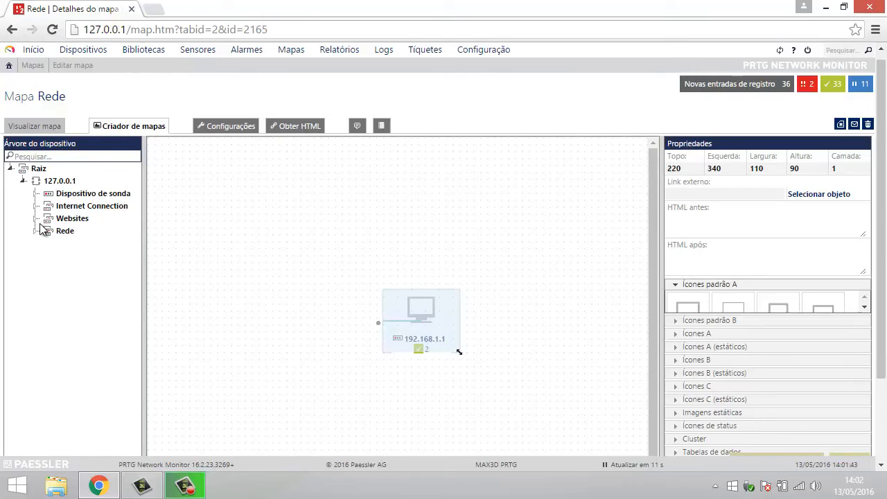
{"action": "left_click", "coordinate": [36, 219]}
{"action": "left_click", "coordinate": [47, 232]}
{"action": "left_click_drag", "start_coordinate": [422, 315], "coordinate": [407, 296]}
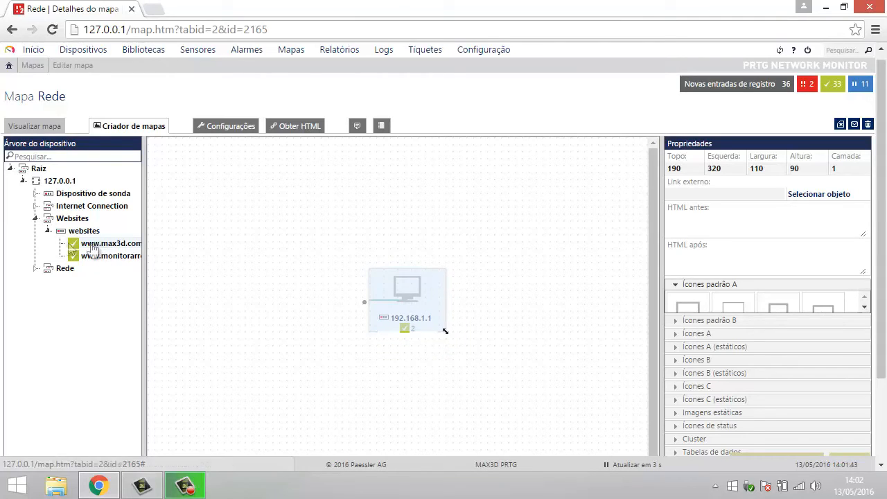
{"action": "left_click_drag", "start_coordinate": [88, 252], "coordinate": [228, 170]}
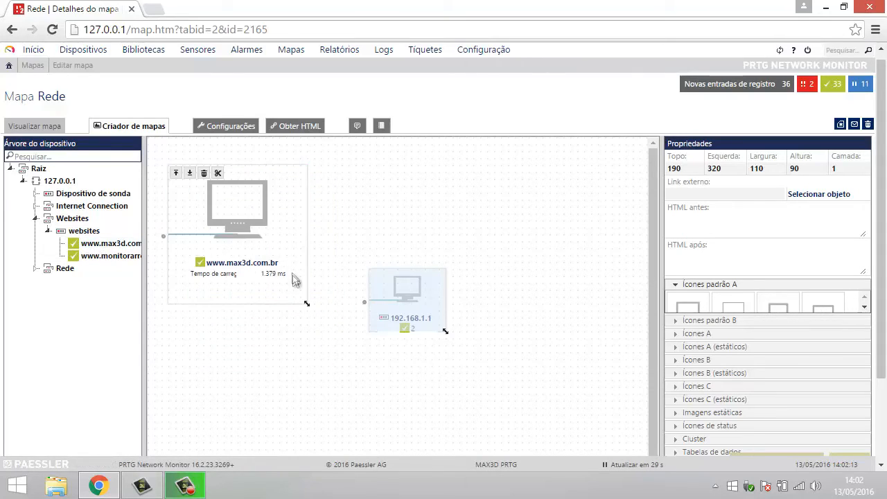
{"action": "left_click_drag", "start_coordinate": [305, 301], "coordinate": [266, 232]}
{"action": "left_click_drag", "start_coordinate": [177, 227], "coordinate": [198, 221]}
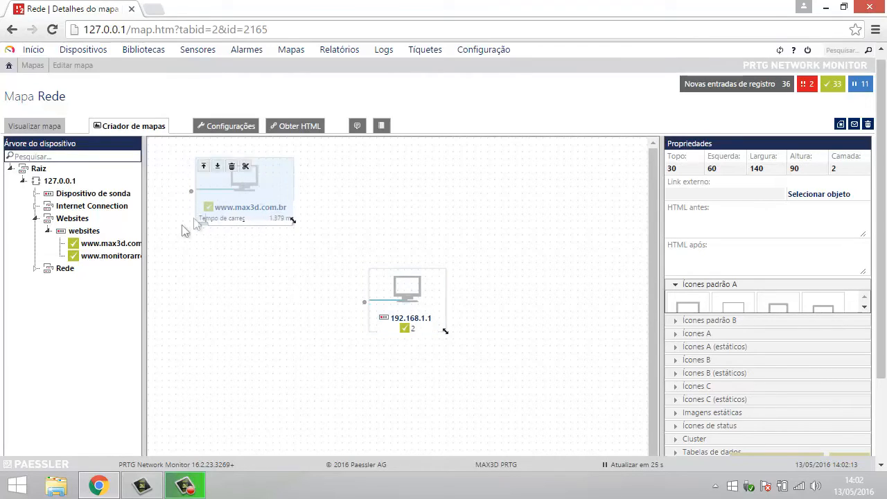
{"action": "left_click_drag", "start_coordinate": [106, 258], "coordinate": [360, 166]}
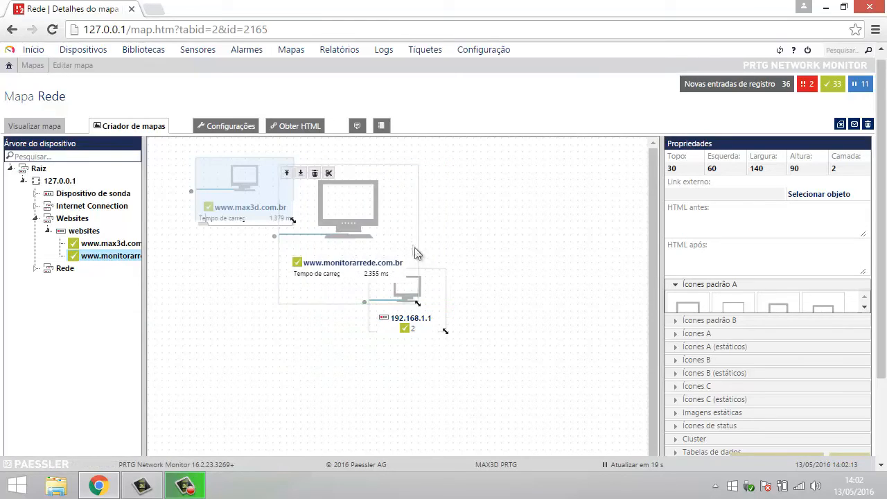
{"action": "left_click_drag", "start_coordinate": [417, 303], "coordinate": [361, 229]}
{"action": "left_click", "coordinate": [321, 197]}
{"action": "left_click_drag", "start_coordinate": [321, 197], "coordinate": [338, 179]}
{"action": "left_click_drag", "start_coordinate": [382, 228], "coordinate": [431, 224]}
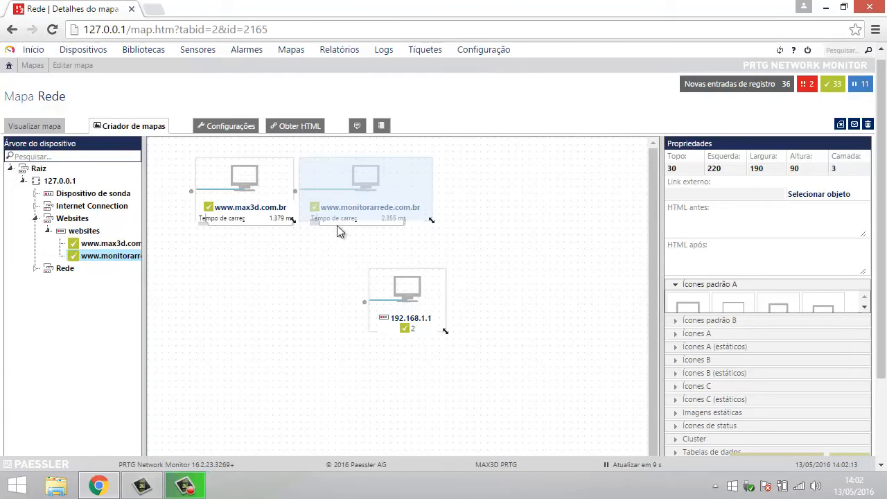
{"action": "left_click_drag", "start_coordinate": [366, 191], "coordinate": [374, 198]}
{"action": "left_click", "coordinate": [345, 285]}
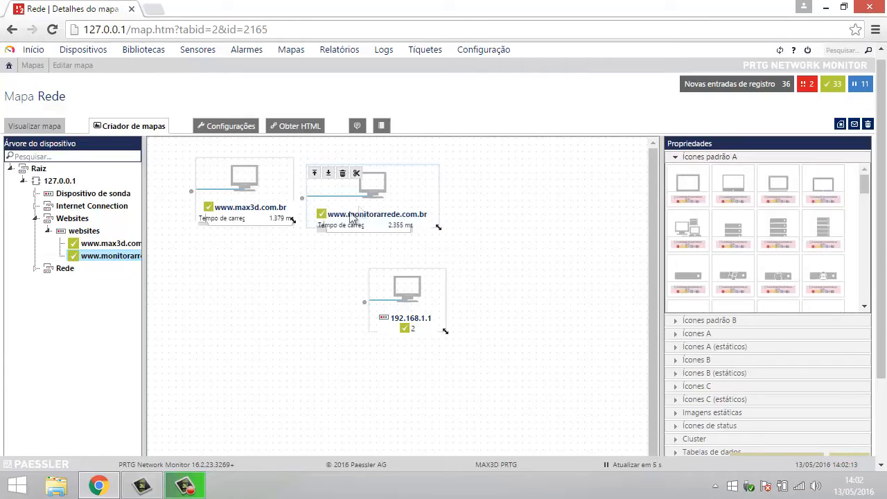
{"action": "left_click_drag", "start_coordinate": [374, 183], "coordinate": [370, 193]}
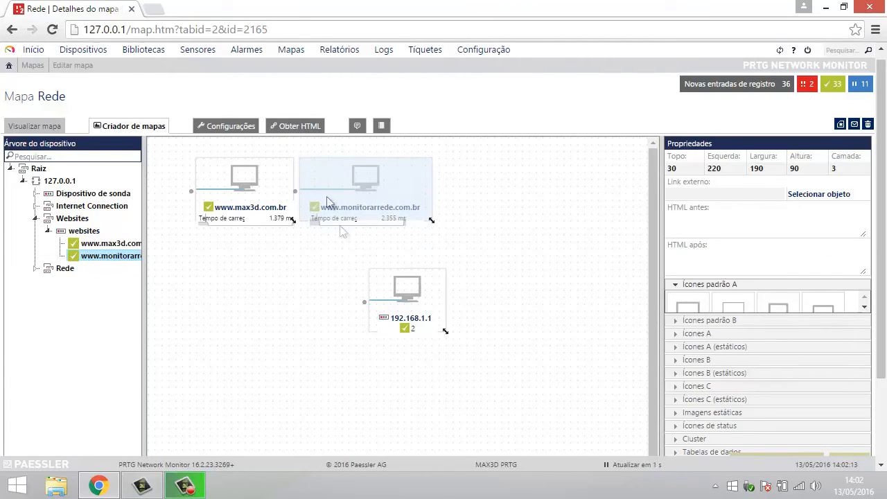
{"action": "left_click", "coordinate": [311, 332]}
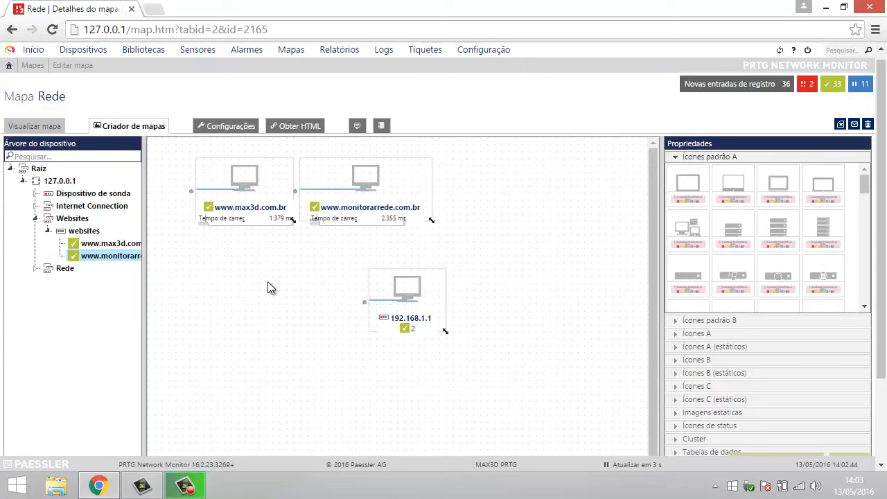
{"action": "left_click", "coordinate": [35, 219]}
{"action": "left_click", "coordinate": [35, 231]}
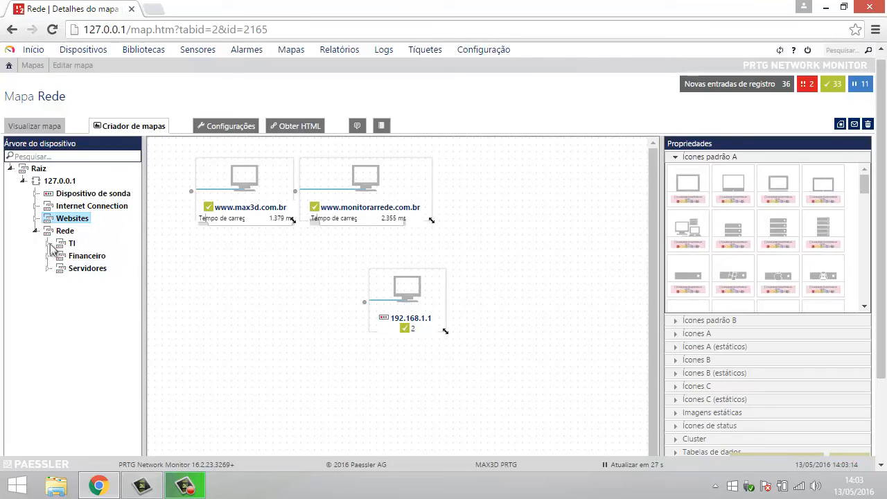
{"action": "left_click", "coordinate": [48, 243]}
{"action": "scroll", "coordinate": [84, 295], "scroll_direction": "down", "scroll_amount": 1}
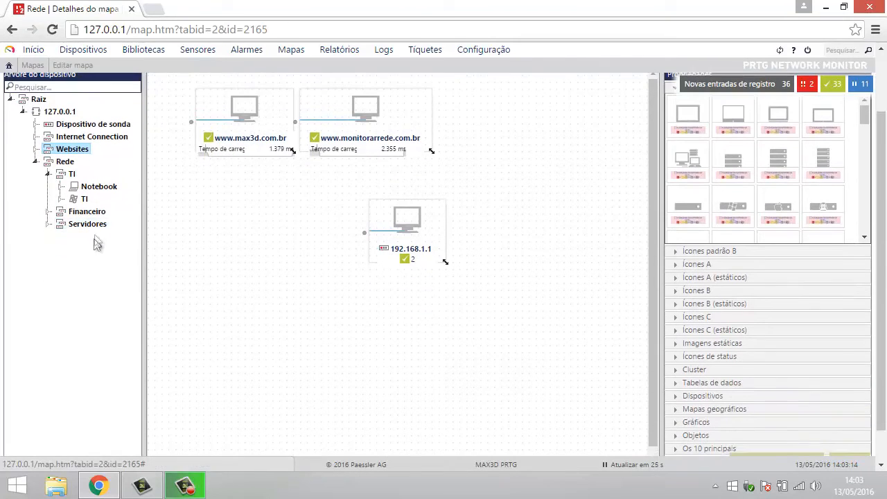
{"action": "left_click_drag", "start_coordinate": [97, 188], "coordinate": [238, 246]}
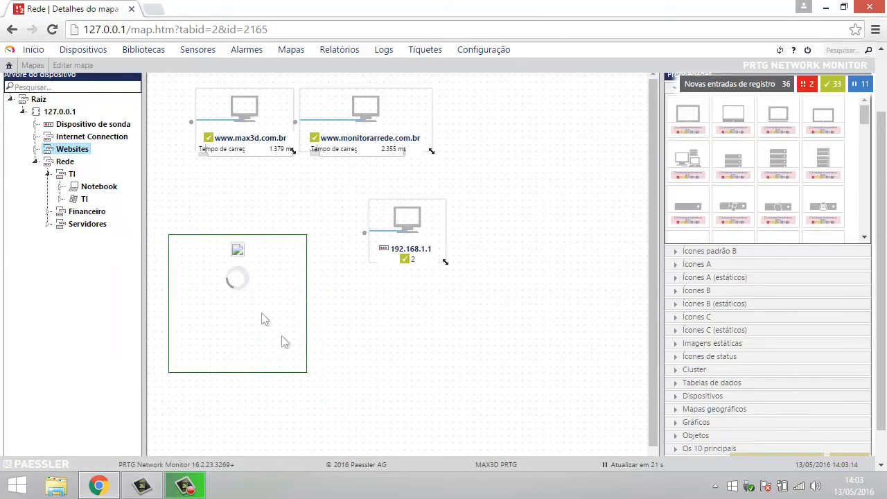
{"action": "left_click_drag", "start_coordinate": [304, 370], "coordinate": [247, 305]}
{"action": "left_click_drag", "start_coordinate": [205, 268], "coordinate": [226, 248]}
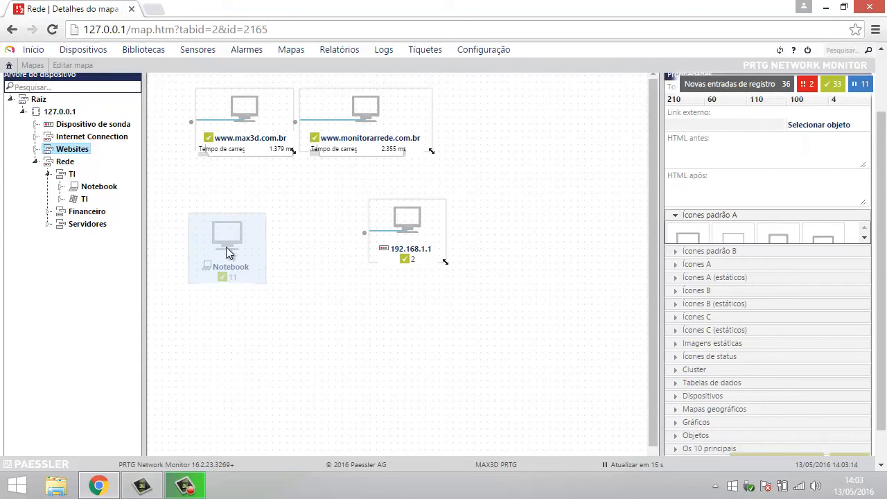
Step: Place the TI device directly below Notebook, sized 110 by 100 at Topo 330, Esquerda 60
{"action": "left_click_drag", "start_coordinate": [82, 194], "coordinate": [225, 300]}
{"action": "left_click_drag", "start_coordinate": [307, 395], "coordinate": [261, 340]}
{"action": "left_click_drag", "start_coordinate": [214, 287], "coordinate": [237, 336]}
{"action": "left_click_drag", "start_coordinate": [280, 386], "coordinate": [267, 368]}
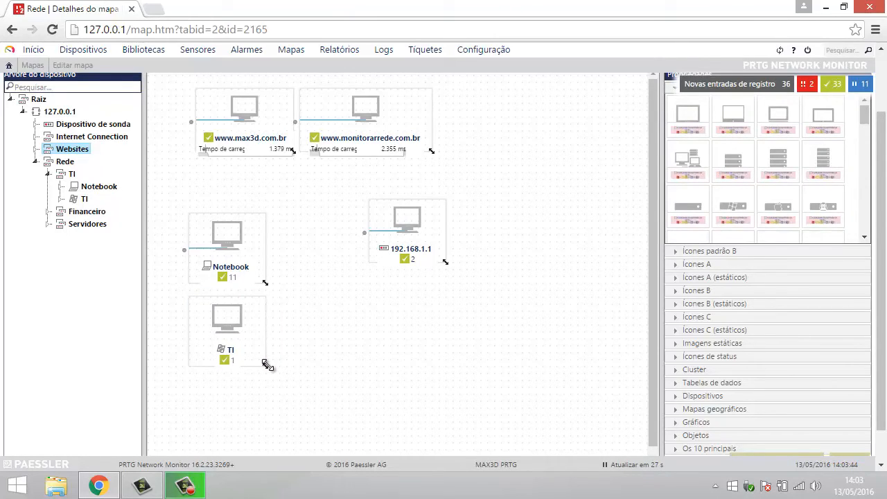
{"action": "left_click", "coordinate": [269, 370]}
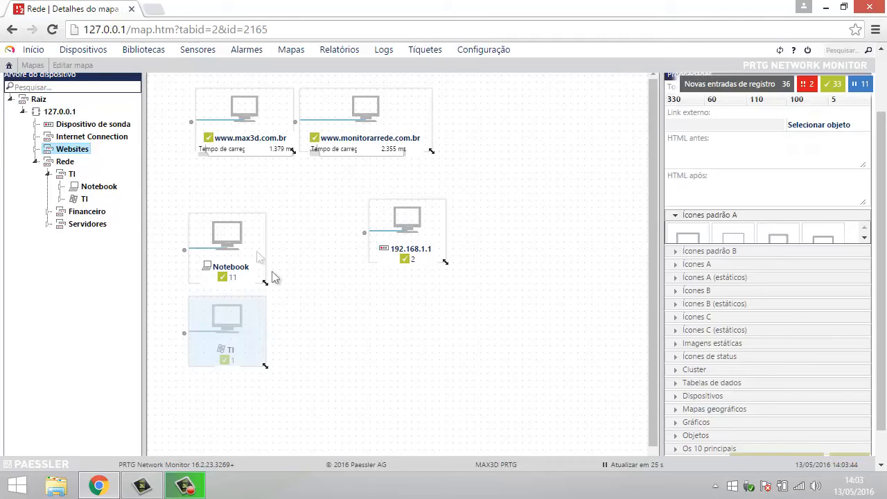
{"action": "left_click", "coordinate": [199, 195]}
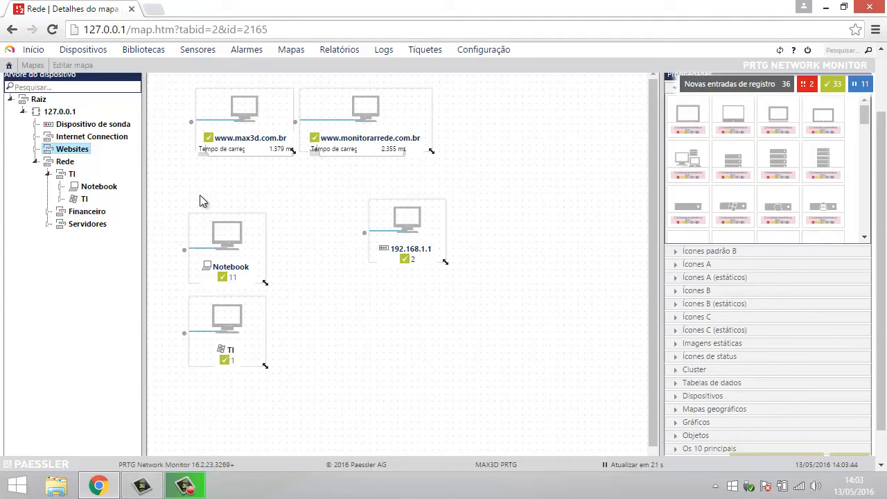
Step: Place the Financeiro device from the Financeiro group below 192.168.1.1, sized 120 by 100 at Topo 360, Esquerda 320
{"action": "left_click", "coordinate": [49, 173]}
{"action": "left_click", "coordinate": [48, 187]}
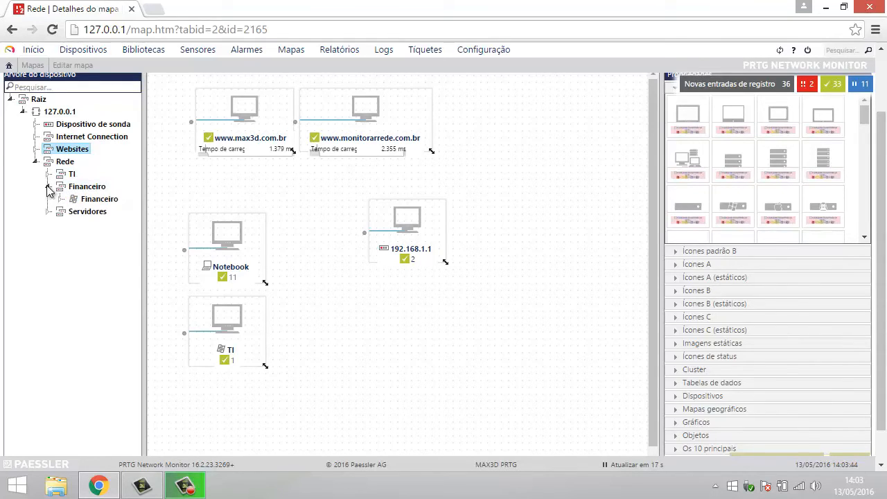
{"action": "left_click_drag", "start_coordinate": [99, 199], "coordinate": [405, 319]}
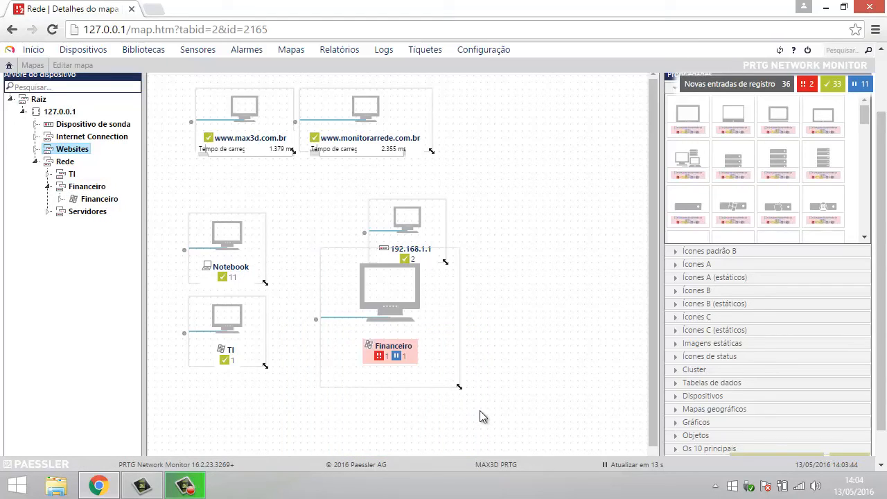
{"action": "mouse_move", "coordinate": [430, 351]}
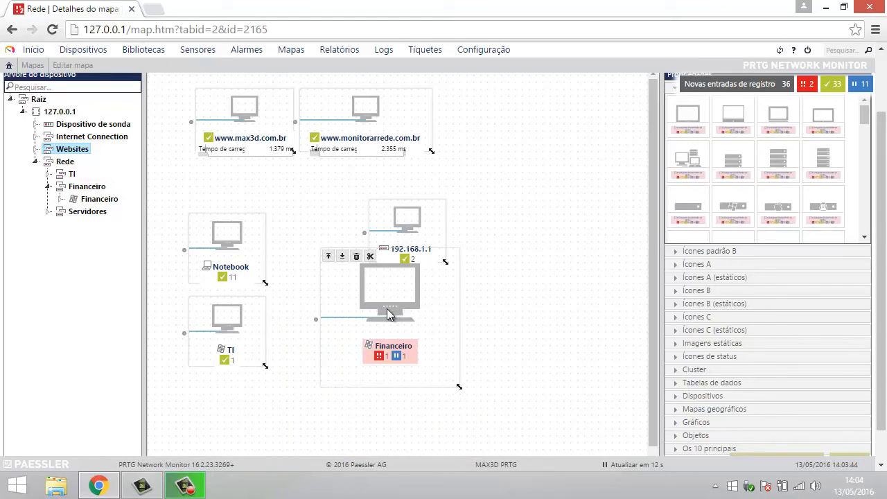
{"action": "left_click", "coordinate": [417, 350]}
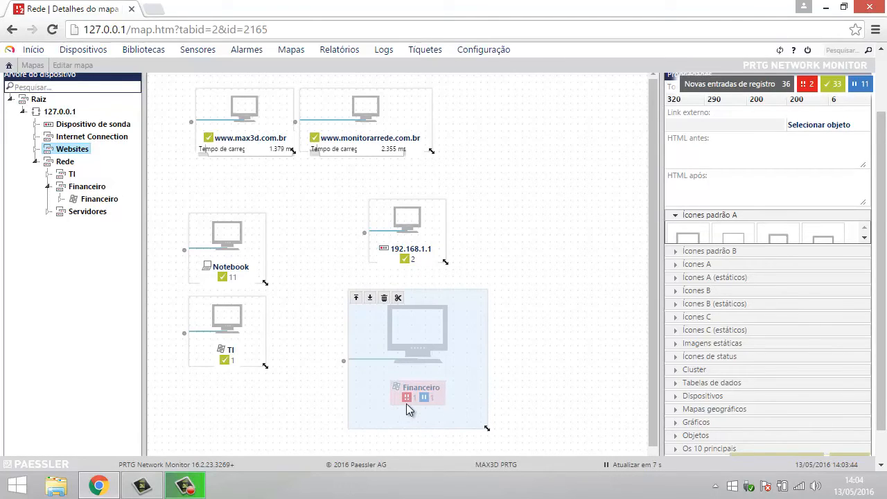
{"action": "left_click_drag", "start_coordinate": [486, 426], "coordinate": [444, 371]}
{"action": "left_click_drag", "start_coordinate": [399, 326], "coordinate": [418, 359]}
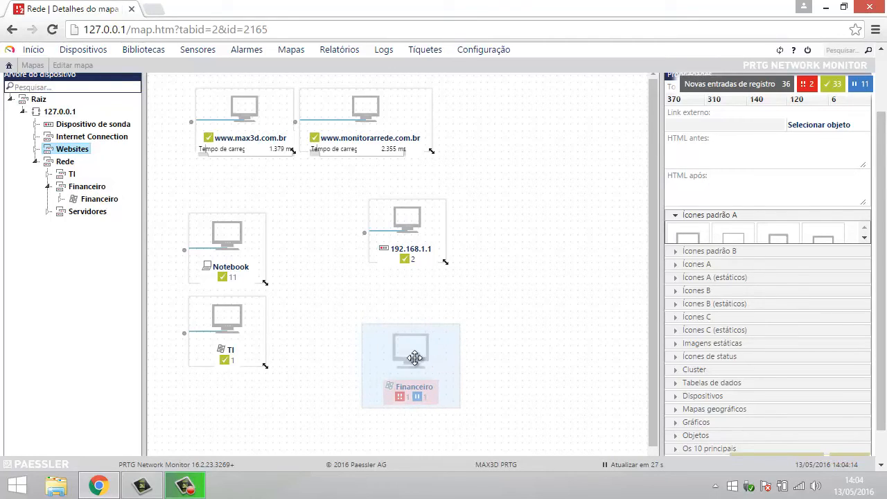
{"action": "left_click_drag", "start_coordinate": [415, 357], "coordinate": [421, 350]}
{"action": "left_click_drag", "start_coordinate": [465, 402], "coordinate": [454, 391]}
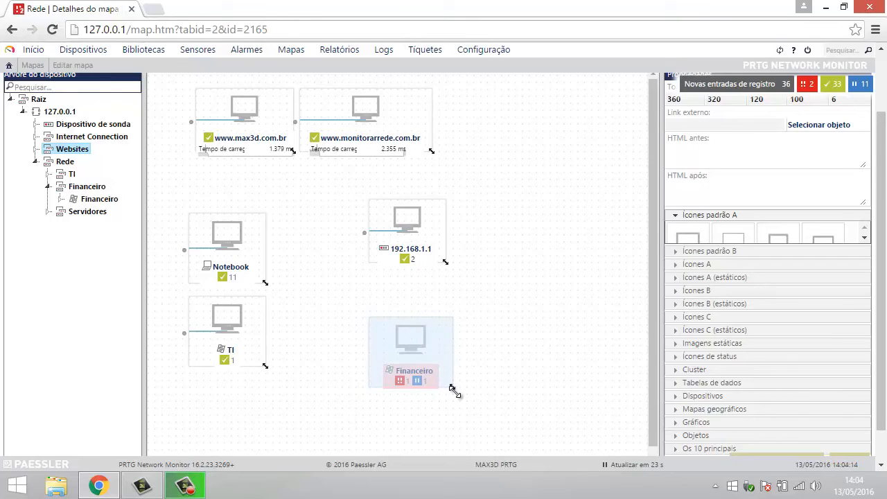
{"action": "left_click", "coordinate": [320, 408]}
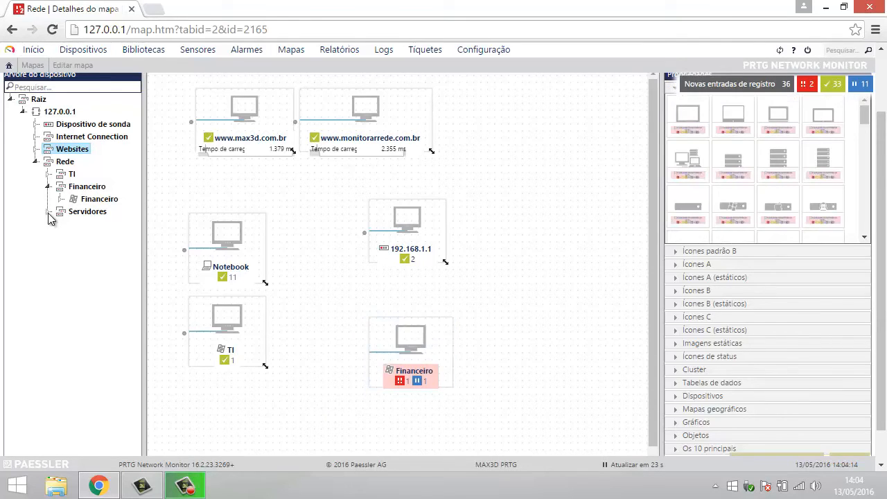
Step: Place the SERVIDOR-DOMINI device from the Servidores group beside 192.168.1.1, sized 130 by 130 at Topo 180, Esquerda 560
{"action": "left_click", "coordinate": [48, 212]}
{"action": "left_click_drag", "start_coordinate": [76, 211], "coordinate": [565, 234]}
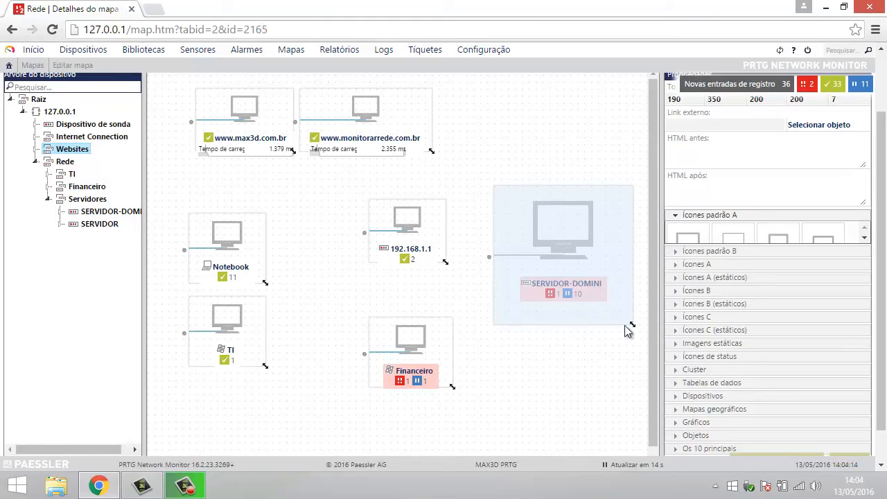
{"action": "left_click_drag", "start_coordinate": [631, 323], "coordinate": [584, 273]}
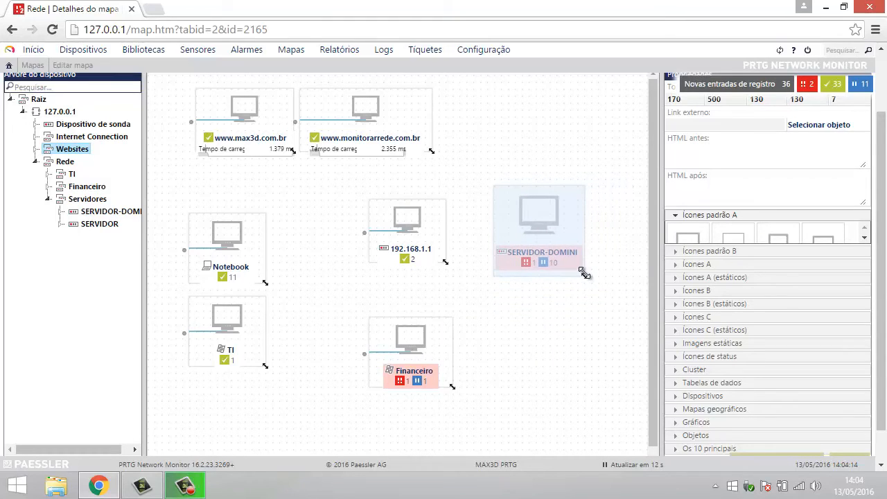
{"action": "left_click_drag", "start_coordinate": [543, 230], "coordinate": [584, 237]}
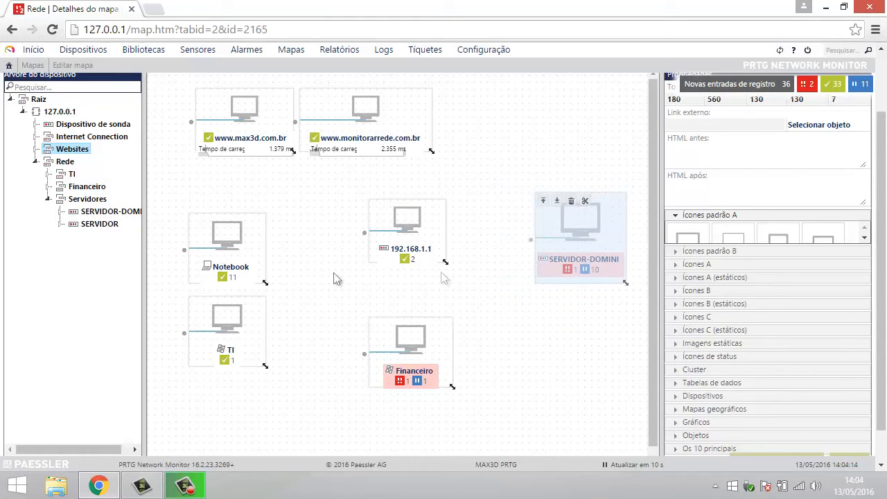
Step: Place the SERVIDOR device, reduced in size, beside Financeiro, and set SERVIDOR-DOMINI directly above it at 130 by 90, Topo 230, Esquerda 570
{"action": "left_click_drag", "start_coordinate": [82, 231], "coordinate": [453, 411]}
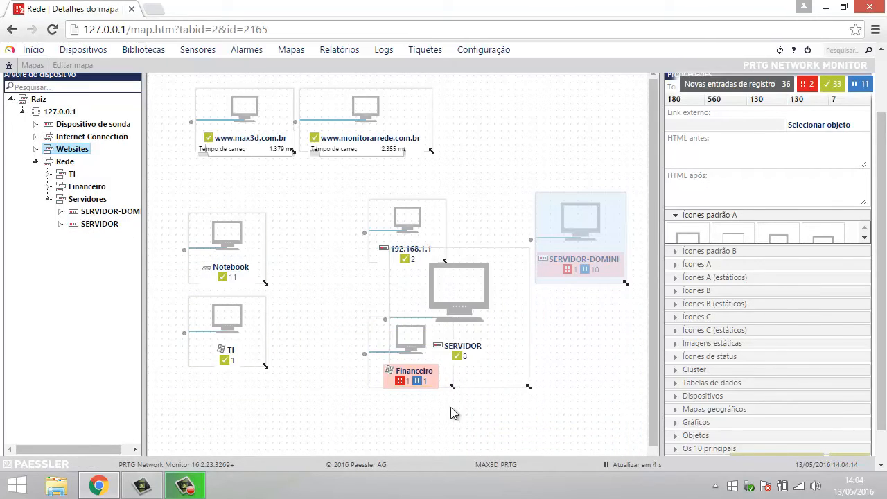
{"action": "left_click_drag", "start_coordinate": [527, 386], "coordinate": [587, 342]}
{"action": "left_click_drag", "start_coordinate": [622, 283], "coordinate": [624, 257]}
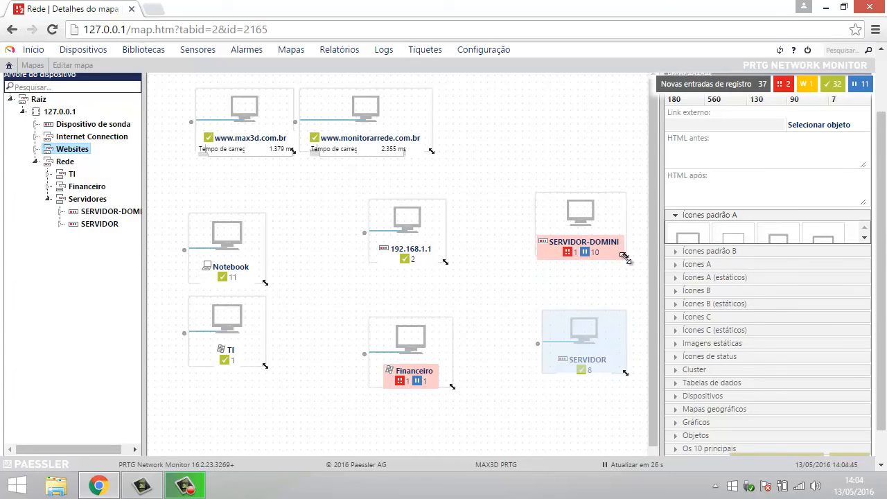
{"action": "left_click_drag", "start_coordinate": [582, 223], "coordinate": [589, 258]}
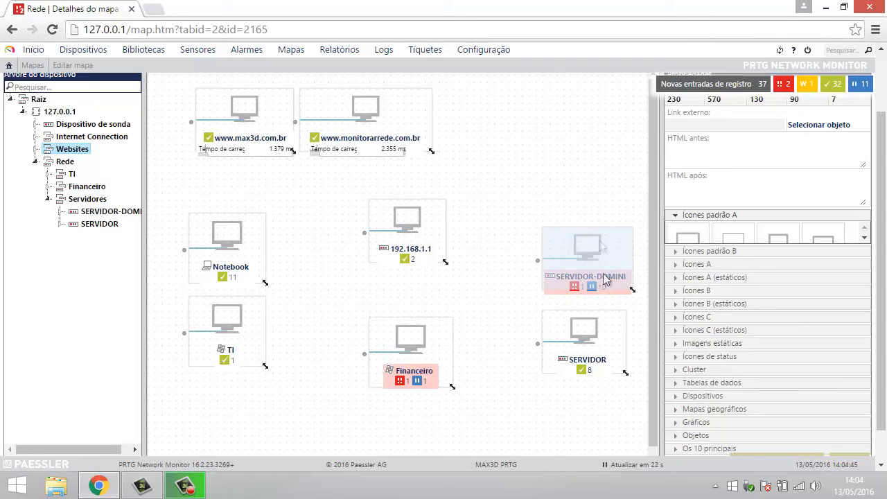
{"action": "left_click", "coordinate": [466, 340]}
{"action": "mouse_move", "coordinate": [586, 298]}
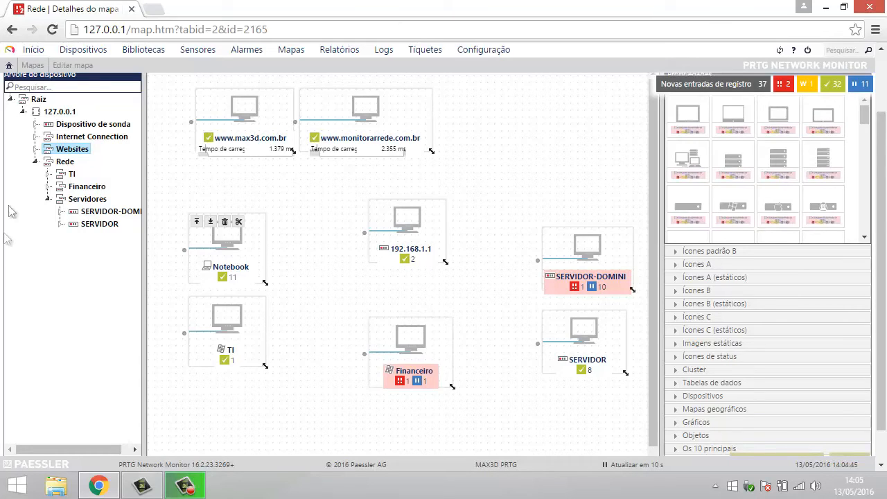
Step: Examine the Ícones padrão A set, including its computer, server, phone, firewall, cloud and router icons
{"action": "scroll", "coordinate": [47, 153], "scroll_direction": "up", "scroll_amount": 1}
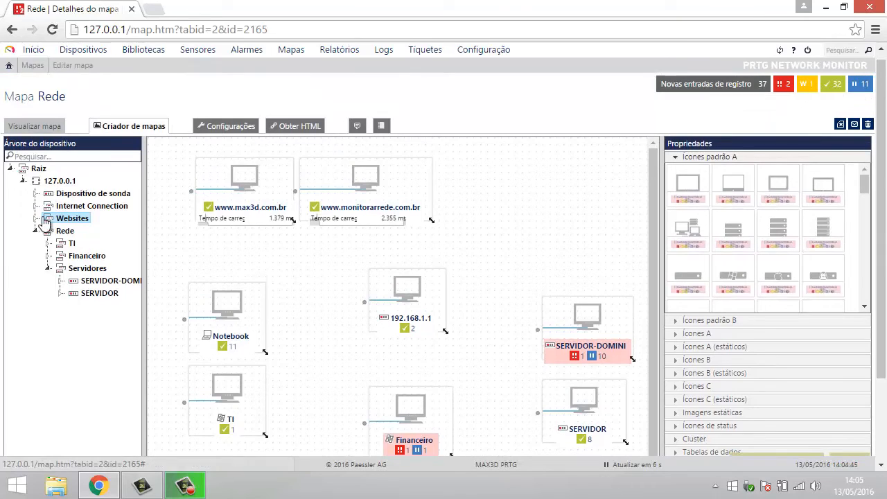
{"action": "scroll", "coordinate": [393, 288], "scroll_direction": "down", "scroll_amount": 1}
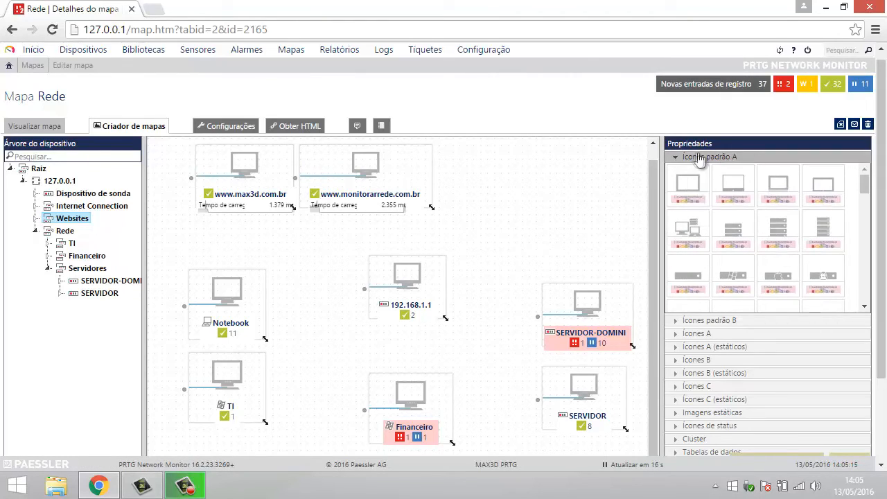
{"action": "left_click", "coordinate": [676, 160]}
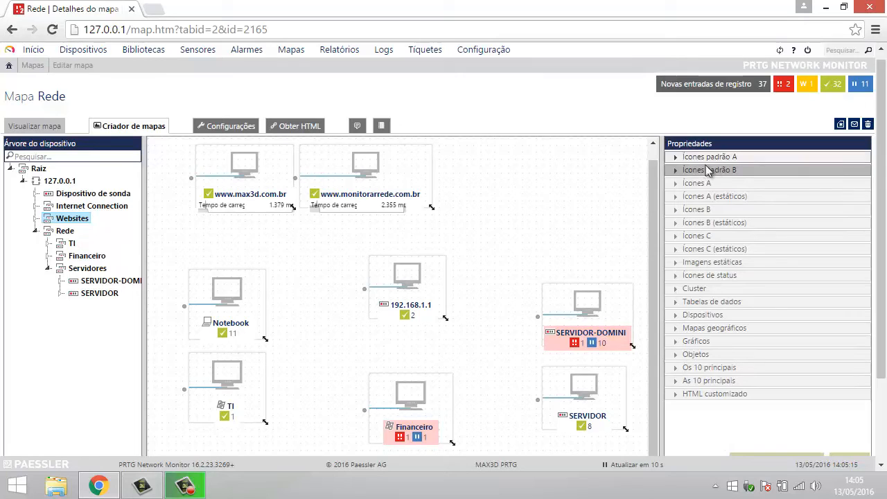
{"action": "left_click", "coordinate": [677, 160]}
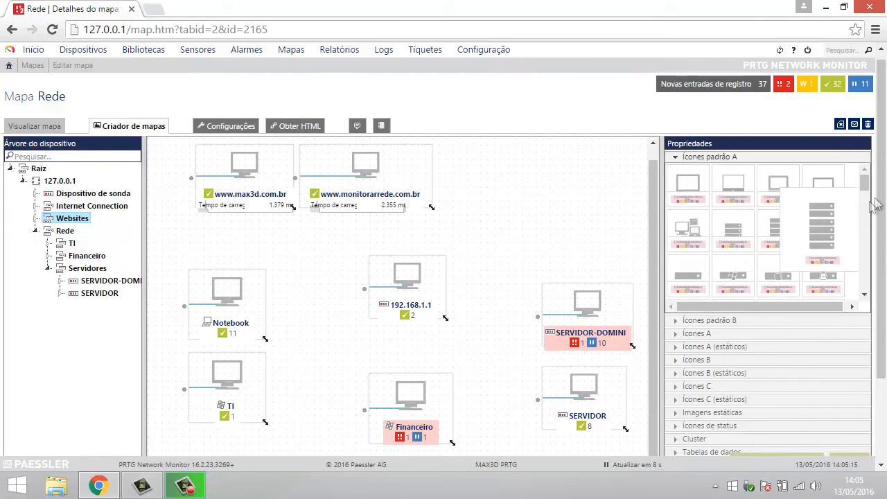
{"action": "left_click_drag", "start_coordinate": [864, 184], "coordinate": [871, 243]}
{"action": "mouse_move", "coordinate": [743, 213]}
{"action": "mouse_move", "coordinate": [731, 188]}
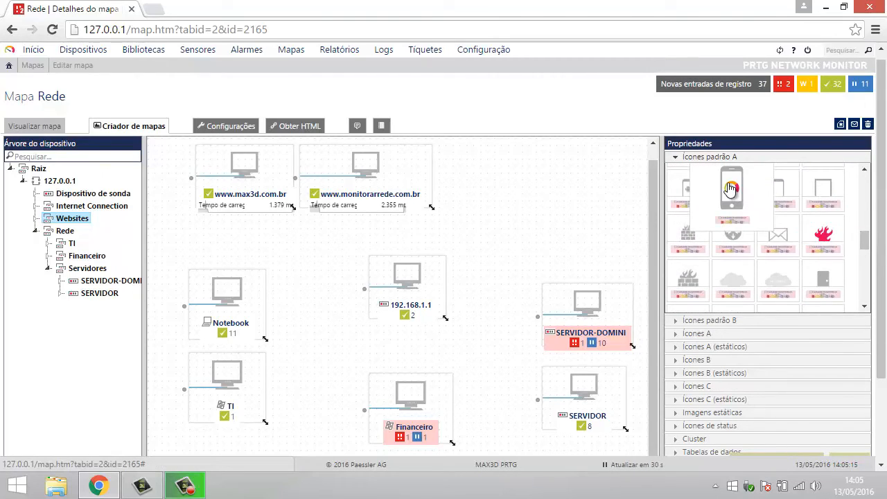
{"action": "mouse_move", "coordinate": [687, 191]}
{"action": "mouse_move", "coordinate": [691, 252]}
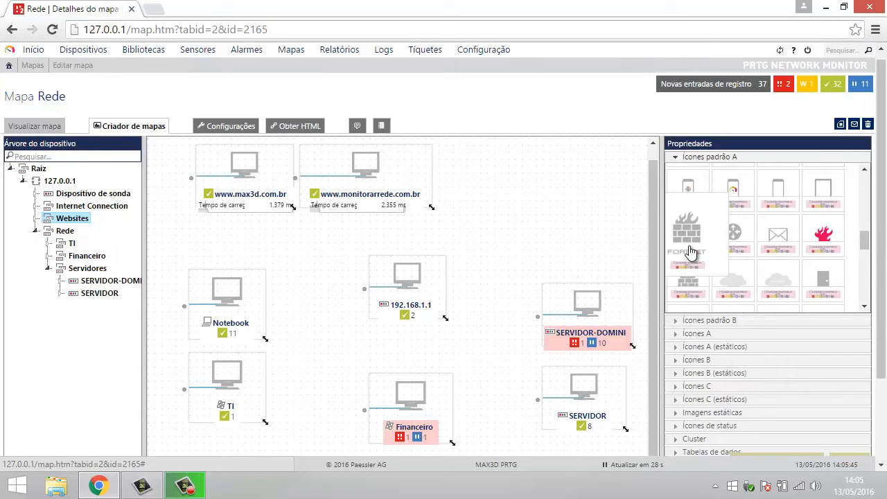
{"action": "mouse_move", "coordinate": [732, 289]}
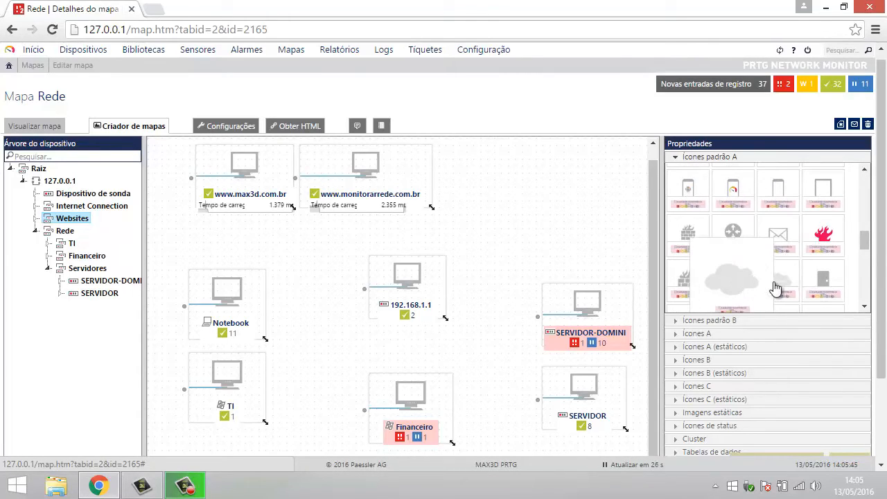
{"action": "left_click_drag", "start_coordinate": [864, 239], "coordinate": [868, 208]}
{"action": "mouse_move", "coordinate": [764, 200]}
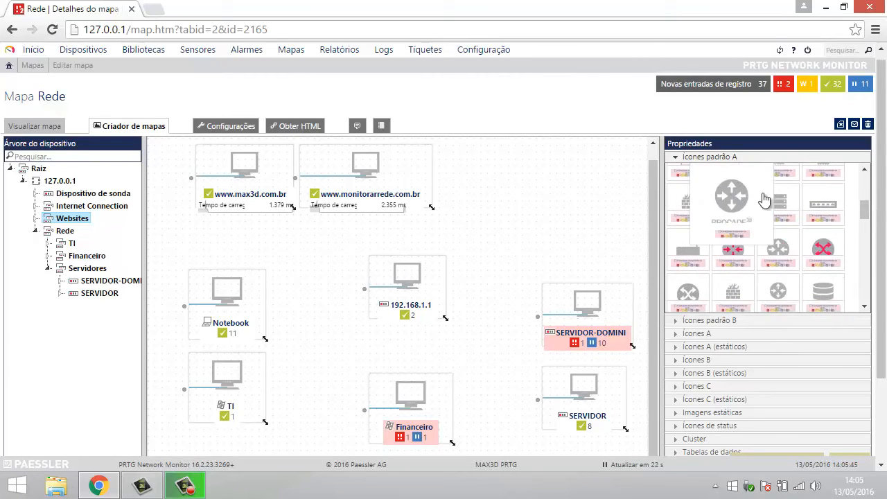
{"action": "left_click_drag", "start_coordinate": [867, 209], "coordinate": [872, 187]}
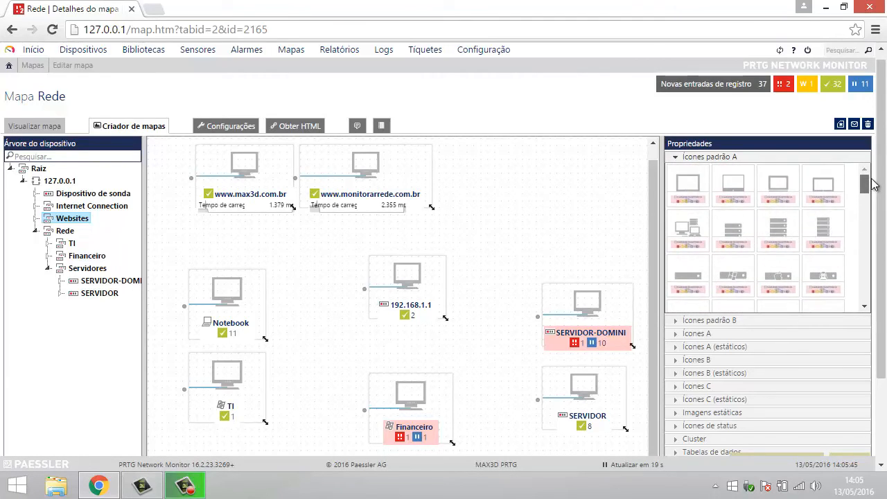
{"action": "left_click", "coordinate": [678, 157]}
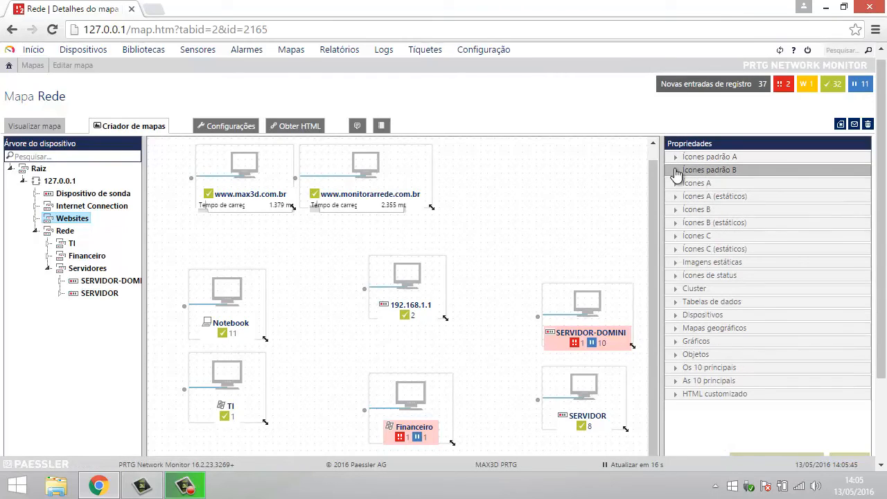
Step: Compare the computer and server icons in Ícones padrão B with those in Ícones padrão A
{"action": "left_click", "coordinate": [677, 170]}
{"action": "mouse_move", "coordinate": [845, 209]}
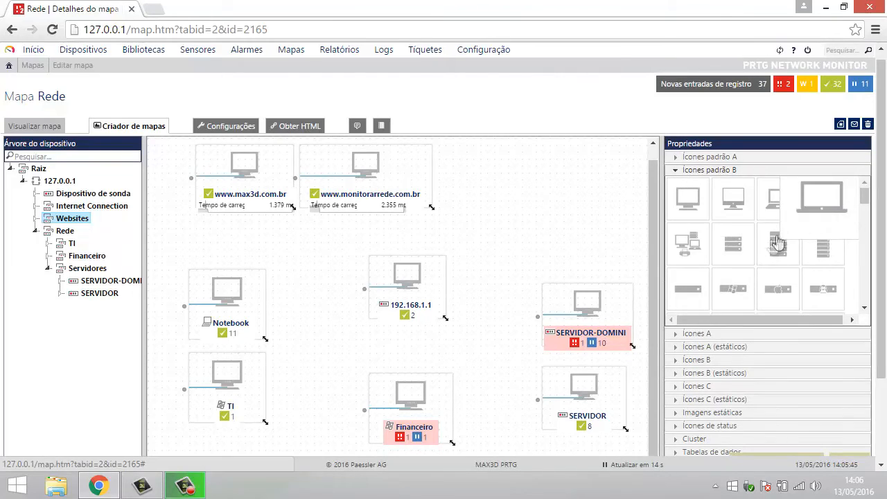
{"action": "left_click", "coordinate": [676, 157]}
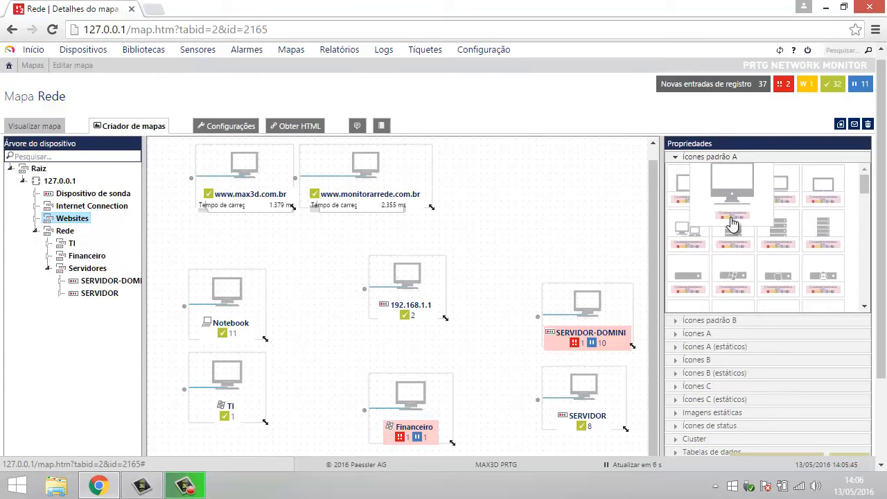
{"action": "left_click", "coordinate": [673, 158]}
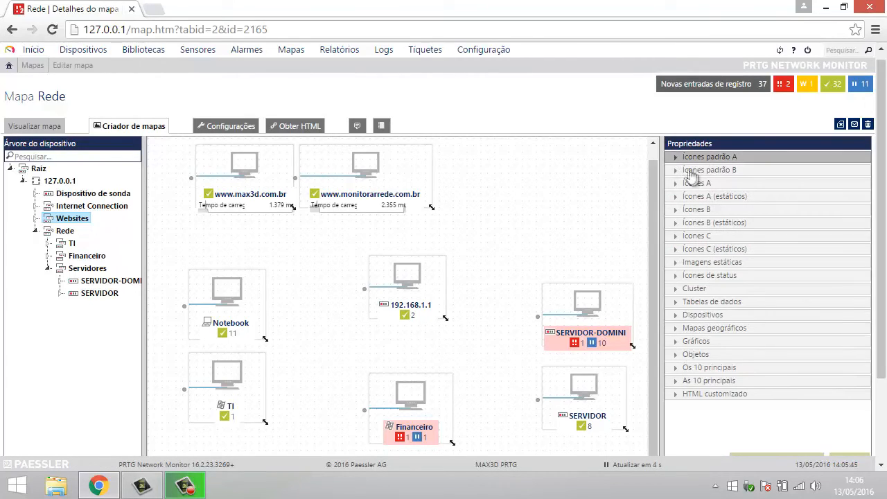
{"action": "left_click", "coordinate": [666, 172]}
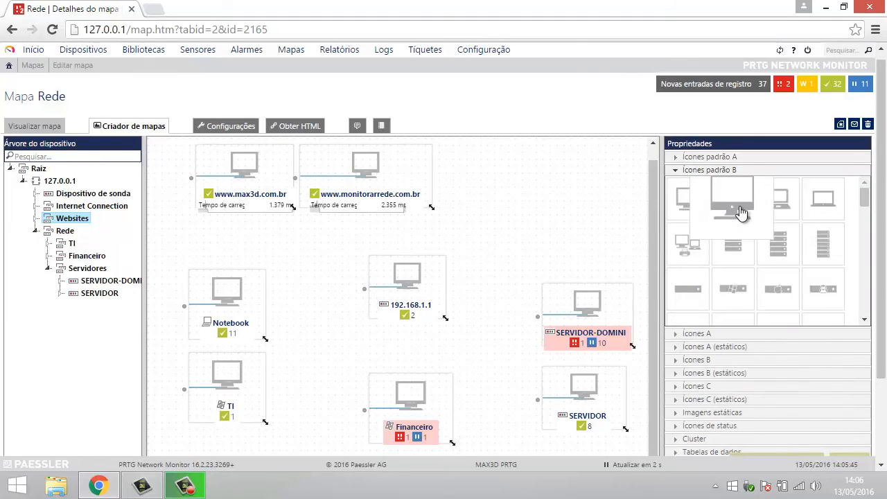
{"action": "mouse_move", "coordinate": [814, 215]}
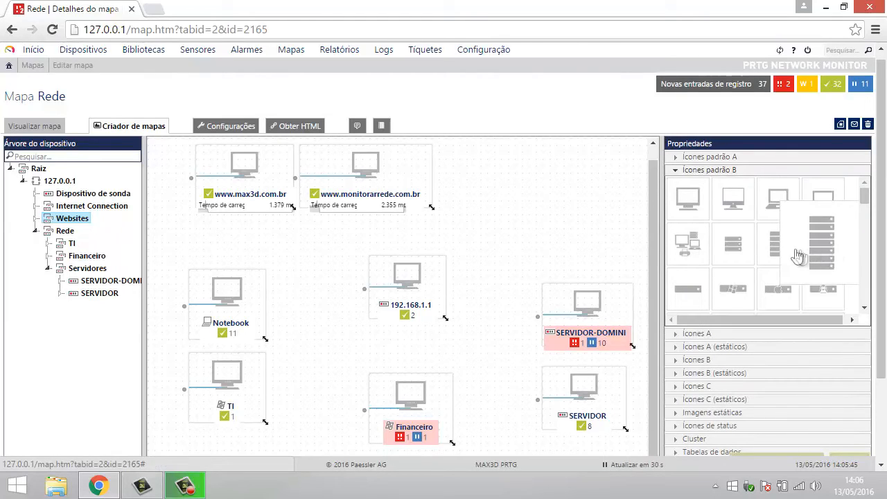
{"action": "mouse_move", "coordinate": [727, 256]}
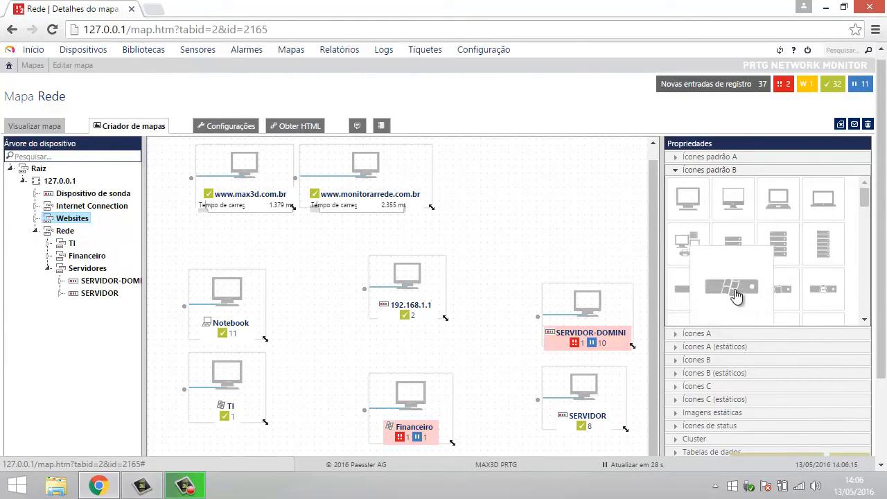
{"action": "left_click", "coordinate": [674, 170]}
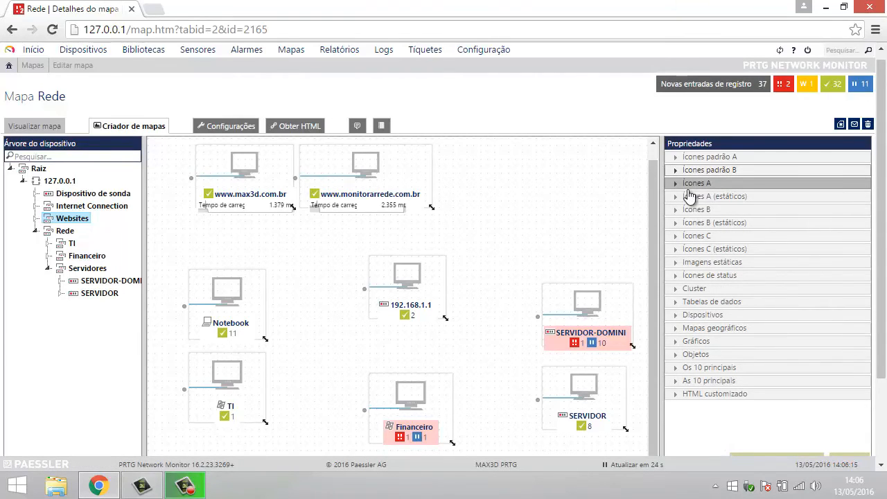
Step: Compare the server and computer icons in the Ícones A, Ícones A (estáticos) and Ícones B sets
{"action": "left_click", "coordinate": [676, 185]}
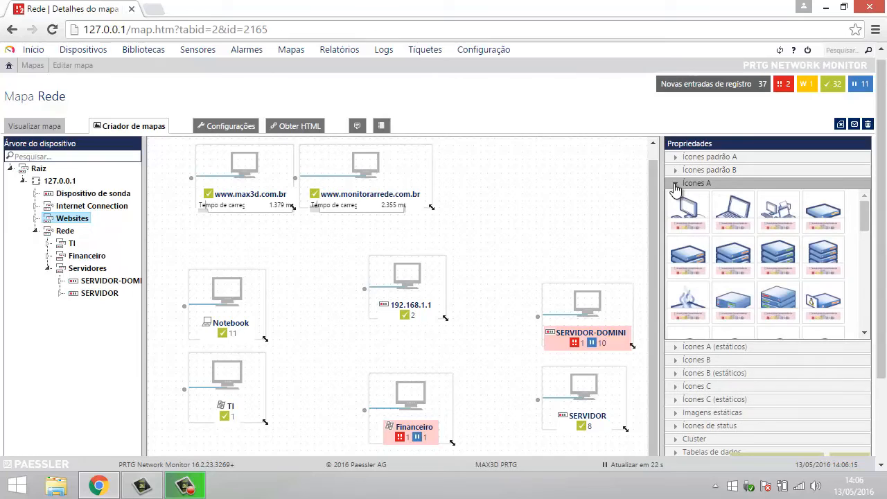
{"action": "mouse_move", "coordinate": [795, 256]}
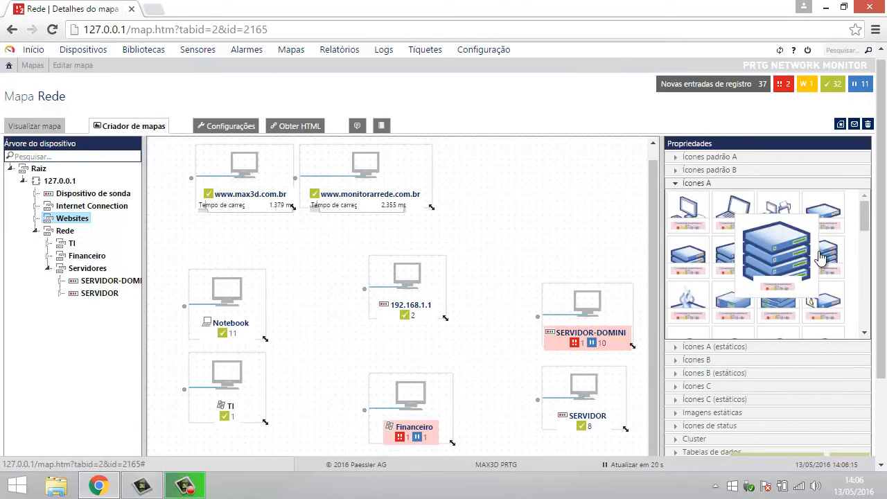
{"action": "mouse_move", "coordinate": [828, 261]}
{"action": "mouse_move", "coordinate": [731, 254]}
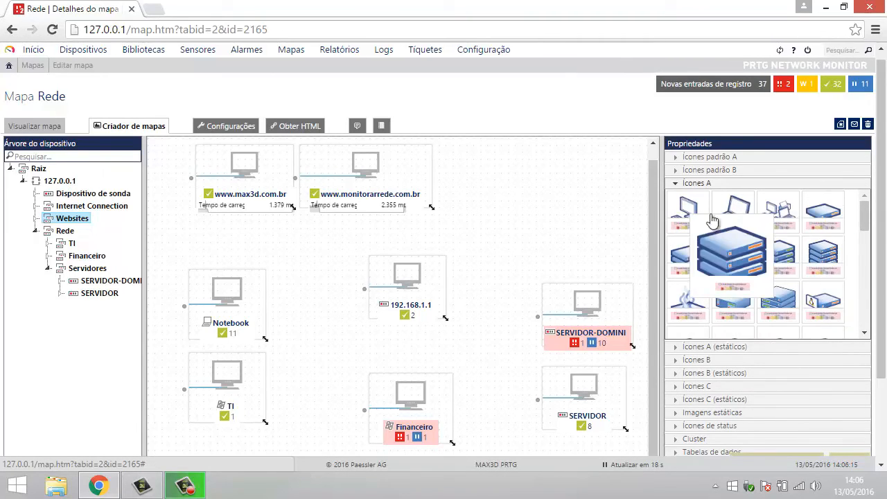
{"action": "left_click", "coordinate": [675, 184]}
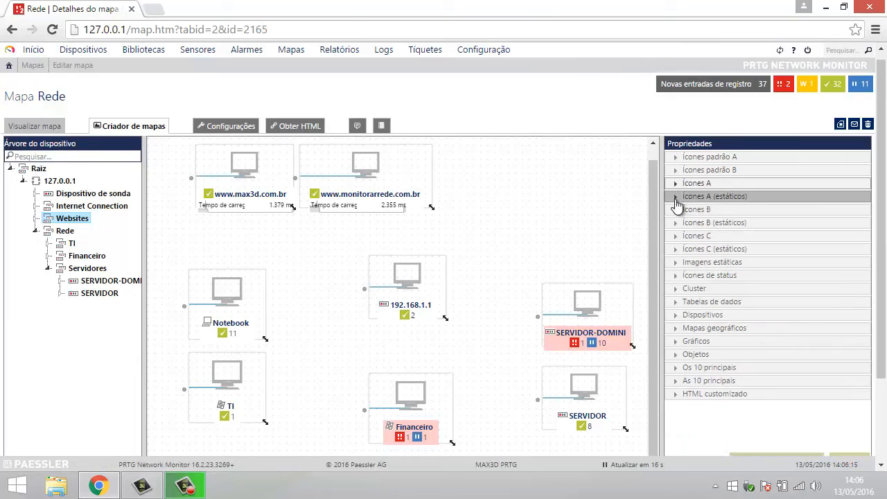
{"action": "left_click", "coordinate": [676, 201]}
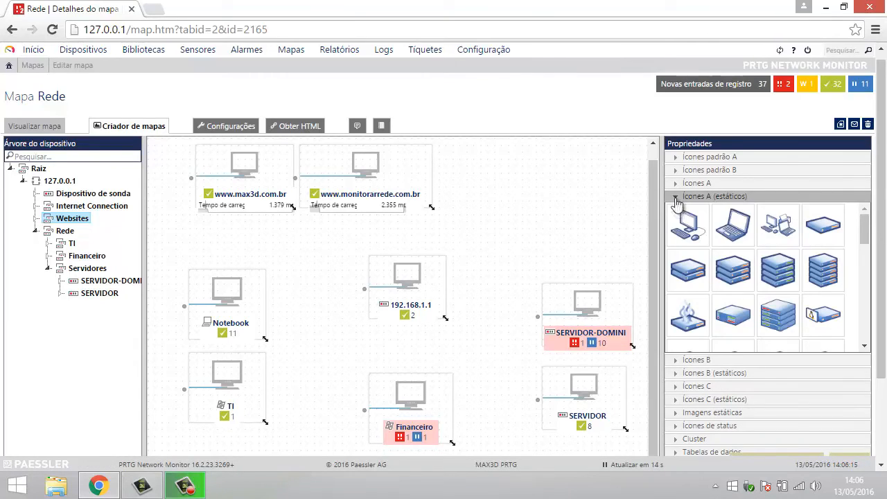
{"action": "mouse_move", "coordinate": [744, 238]}
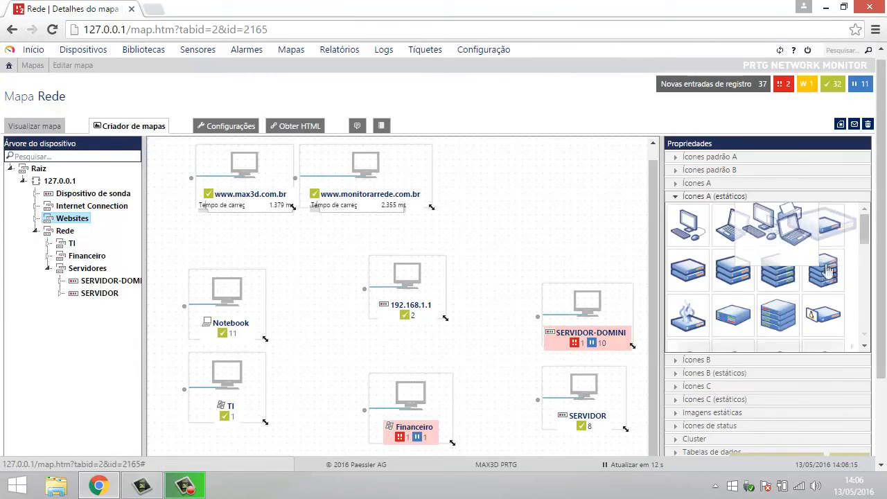
{"action": "mouse_move", "coordinate": [767, 287]}
{"action": "mouse_move", "coordinate": [702, 285]}
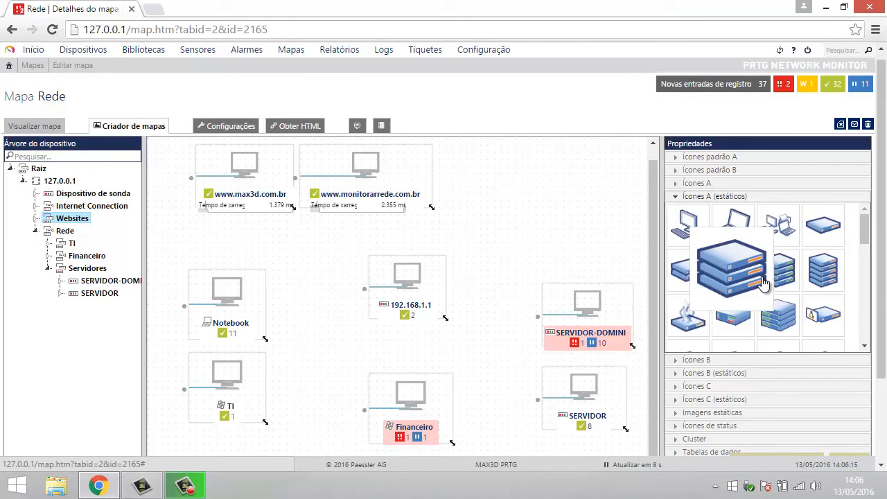
{"action": "left_click", "coordinate": [676, 197]}
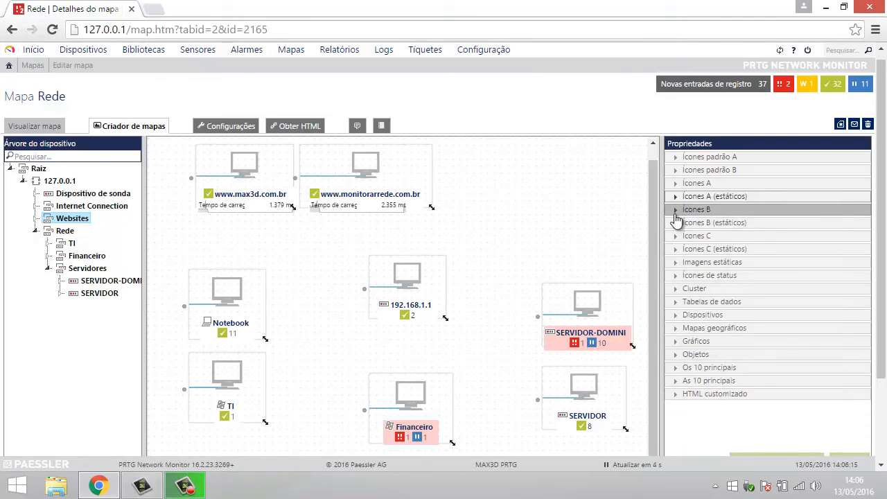
{"action": "left_click", "coordinate": [677, 210]}
{"action": "mouse_move", "coordinate": [721, 293]}
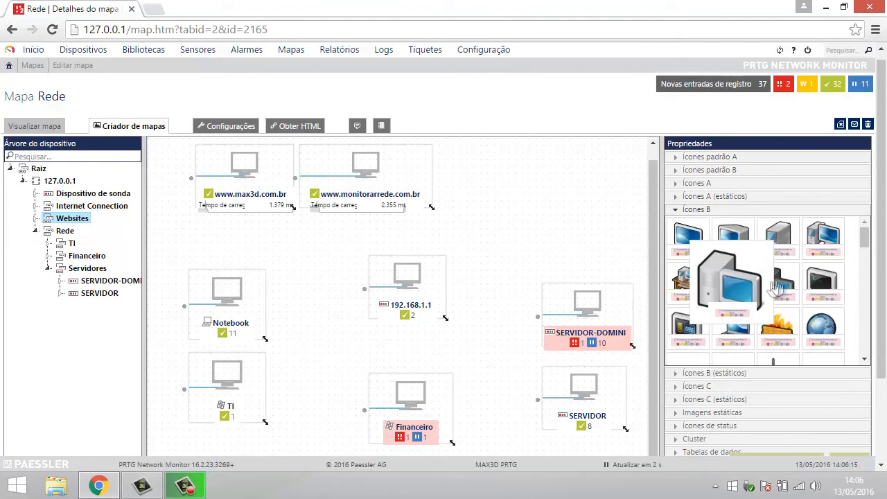
{"action": "left_click", "coordinate": [676, 210]}
Step: Assign the laptop icon from Ícones A to the Notebook device and the desktop computer icon to TI
{"action": "left_click", "coordinate": [674, 185]}
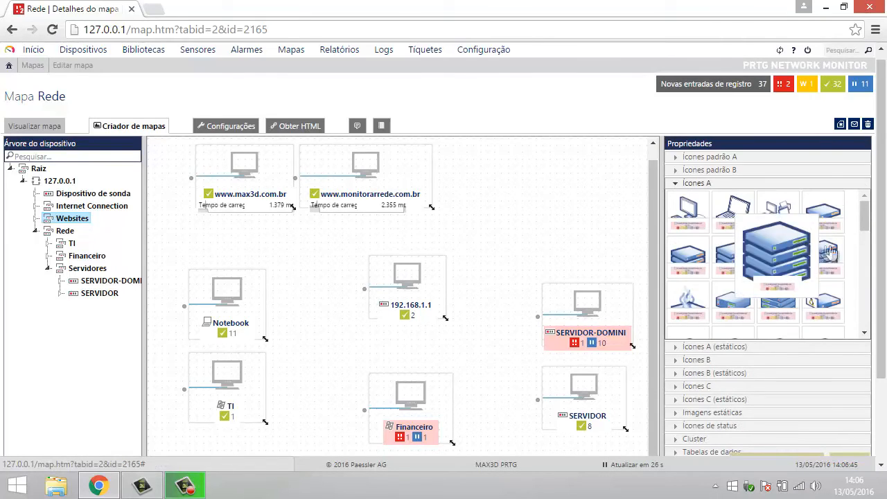
{"action": "left_click_drag", "start_coordinate": [866, 218], "coordinate": [868, 318]}
{"action": "mouse_move", "coordinate": [684, 251]}
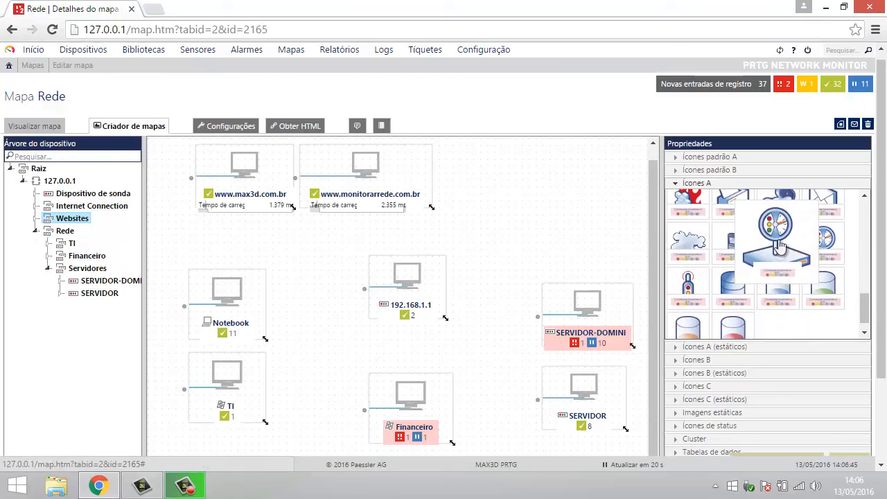
{"action": "mouse_move", "coordinate": [866, 307]}
{"action": "left_mouse_down"}
{"action": "mouse_move", "coordinate": [870, 329]}
{"action": "mouse_move", "coordinate": [874, 292]}
{"action": "left_mouse_up"}
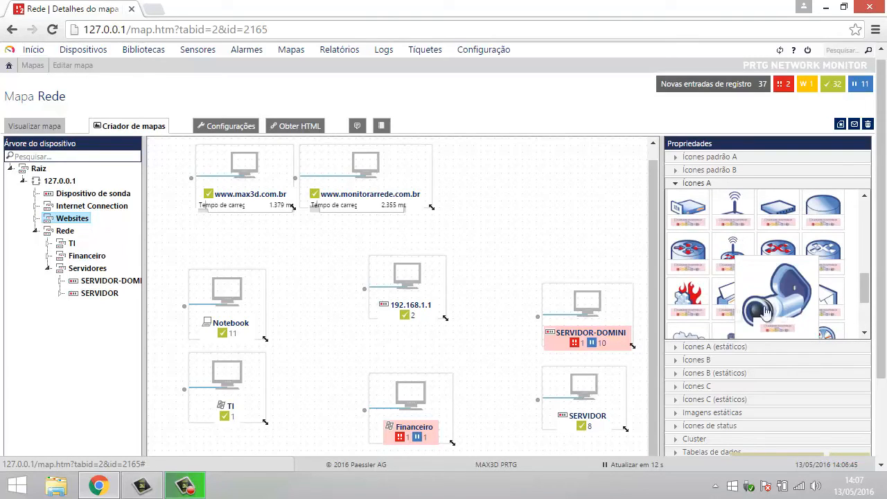
{"action": "left_click_drag", "start_coordinate": [872, 298], "coordinate": [880, 216]}
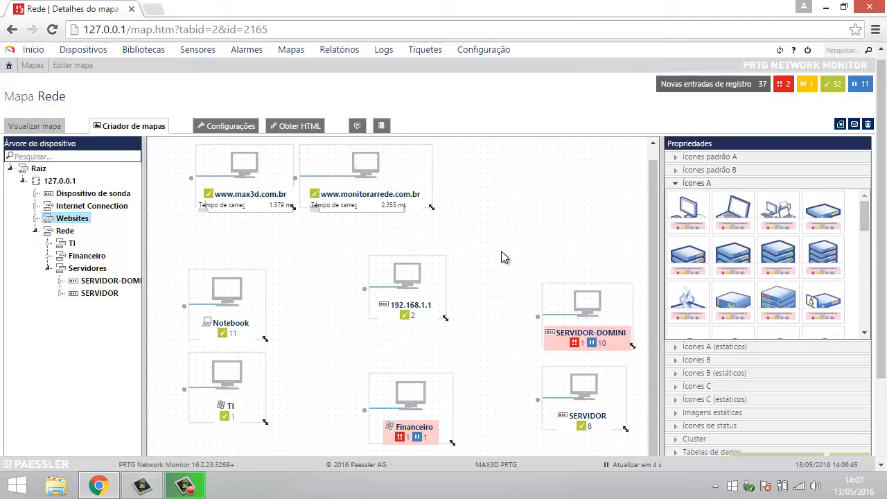
{"action": "mouse_move", "coordinate": [231, 302]}
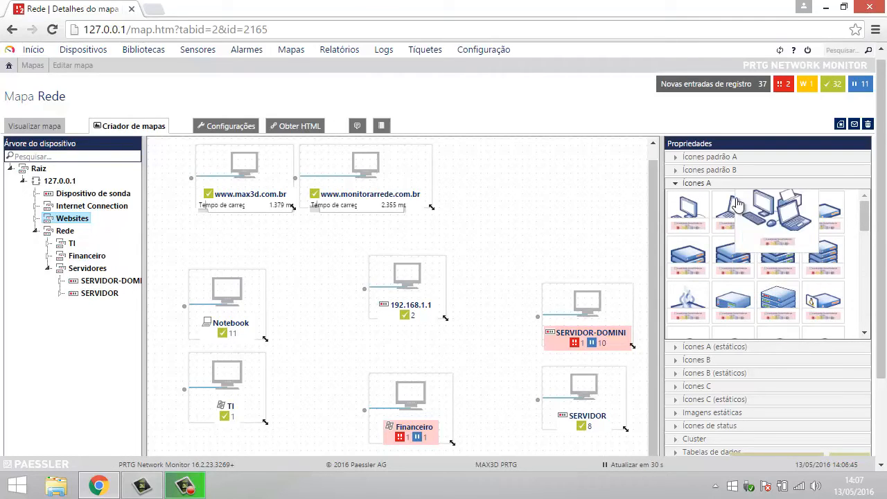
{"action": "mouse_move", "coordinate": [739, 222]}
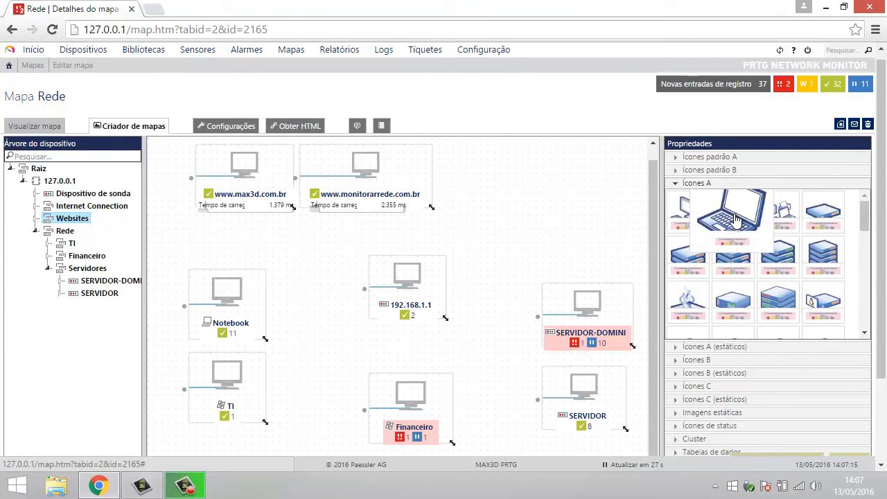
{"action": "left_click_drag", "start_coordinate": [736, 223], "coordinate": [219, 285]}
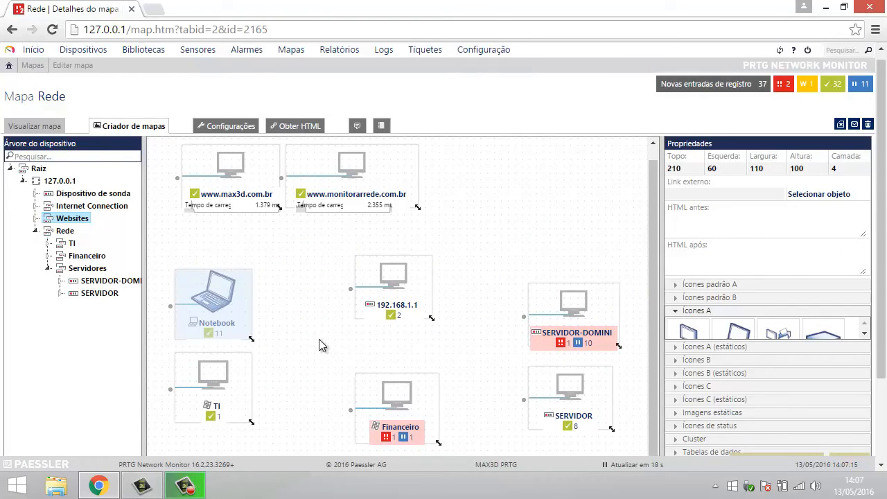
{"action": "left_click", "coordinate": [272, 318]}
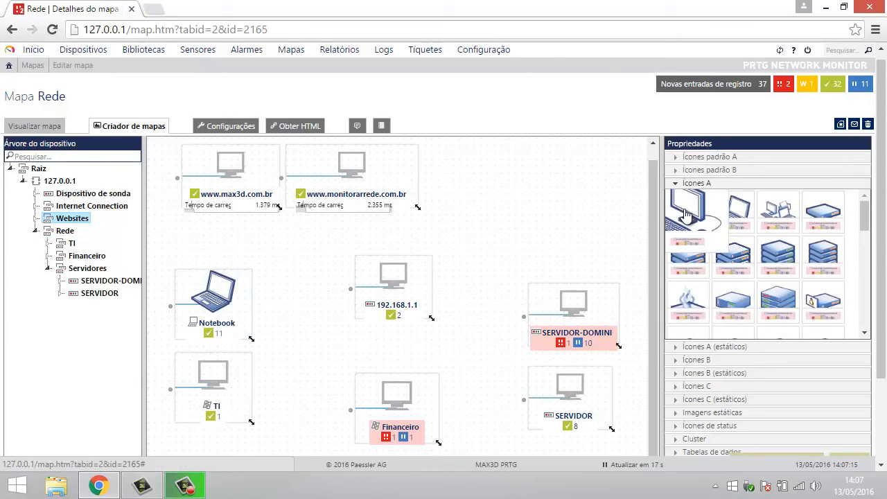
{"action": "left_click_drag", "start_coordinate": [487, 317], "coordinate": [182, 373]}
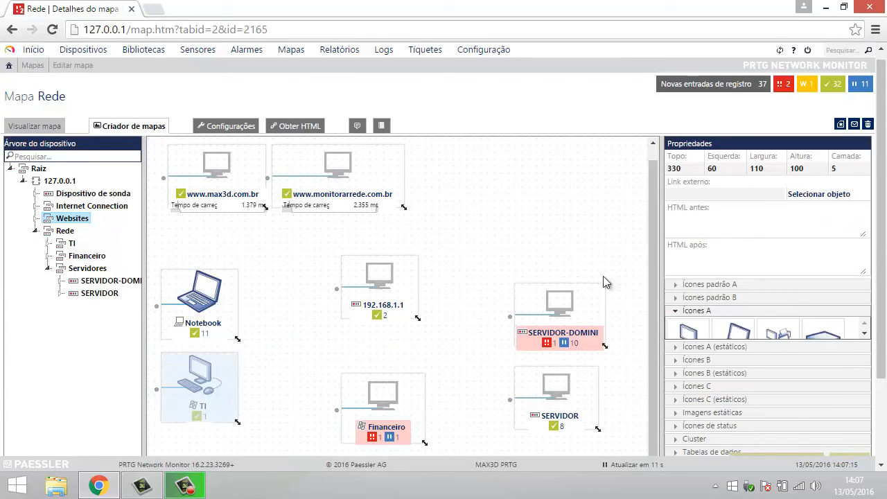
Step: Try moving the TI device to Esquerda 90, and return it to Esquerda 60 below Notebook
{"action": "left_click", "coordinate": [194, 385]}
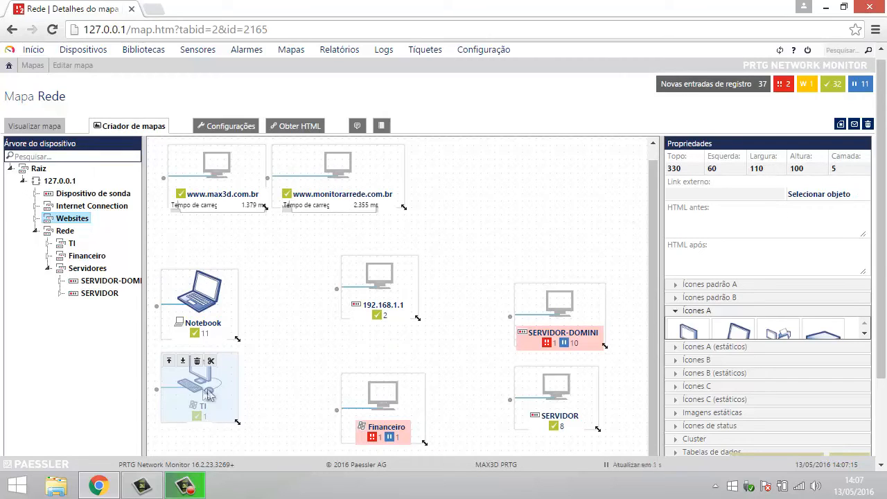
{"action": "left_click_drag", "start_coordinate": [203, 388], "coordinate": [224, 388]}
{"action": "mouse_move", "coordinate": [219, 394]}
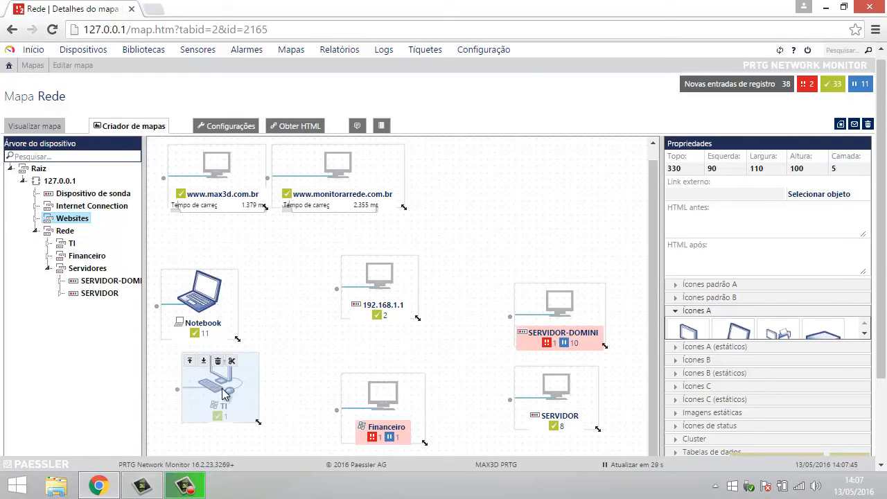
{"action": "left_click_drag", "start_coordinate": [214, 386], "coordinate": [199, 375]}
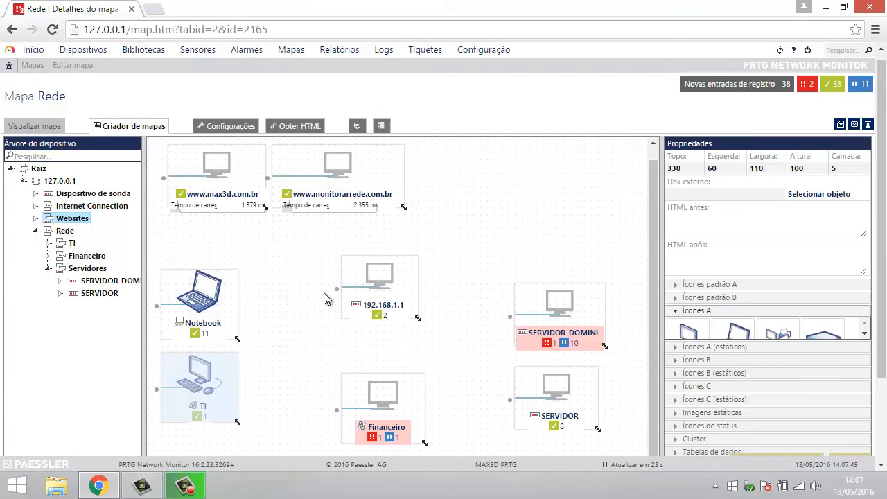
{"action": "mouse_move", "coordinate": [213, 417]}
Step: Assign the desktop computer icon from Ícones A to the Financeiro device
{"action": "left_click", "coordinate": [605, 177]}
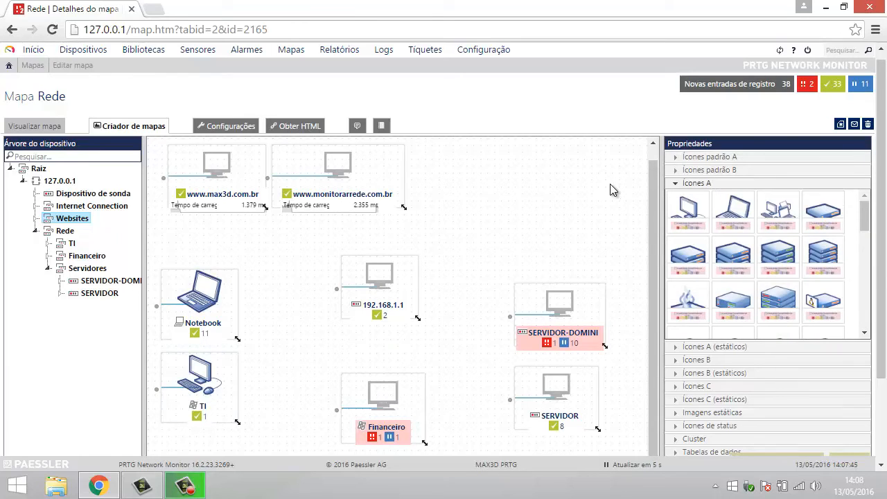
{"action": "left_click_drag", "start_coordinate": [696, 217], "coordinate": [357, 389]}
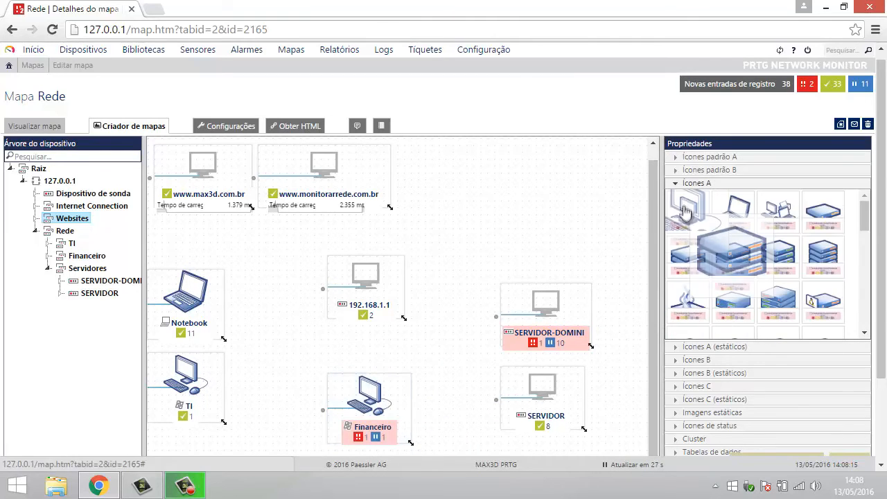
{"action": "left_click_drag", "start_coordinate": [687, 209], "coordinate": [540, 218]}
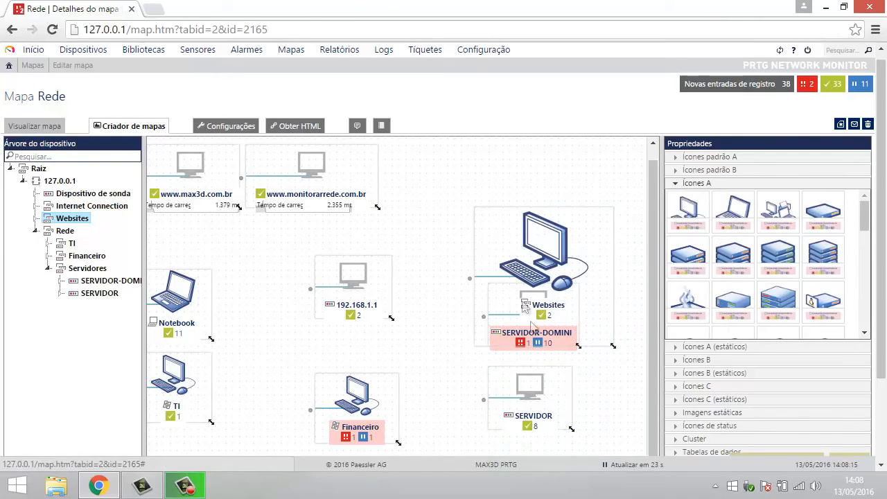
{"action": "left_click", "coordinate": [540, 199]}
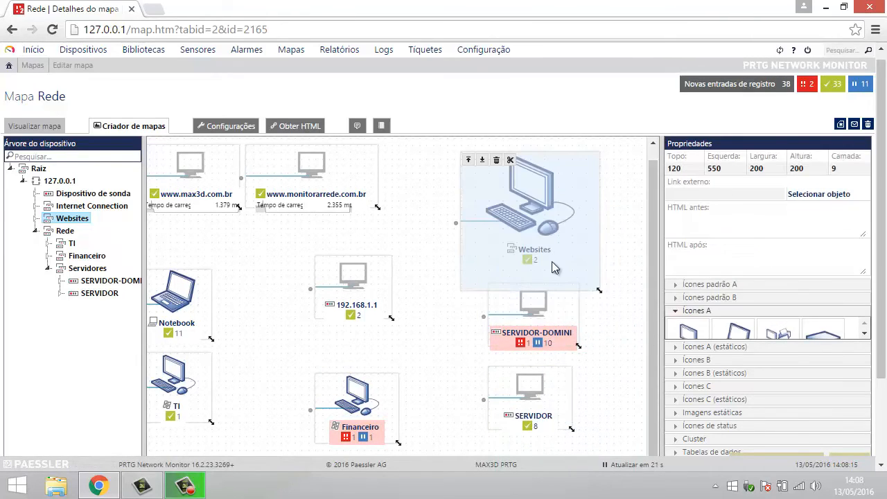
{"action": "left_click", "coordinate": [505, 159]}
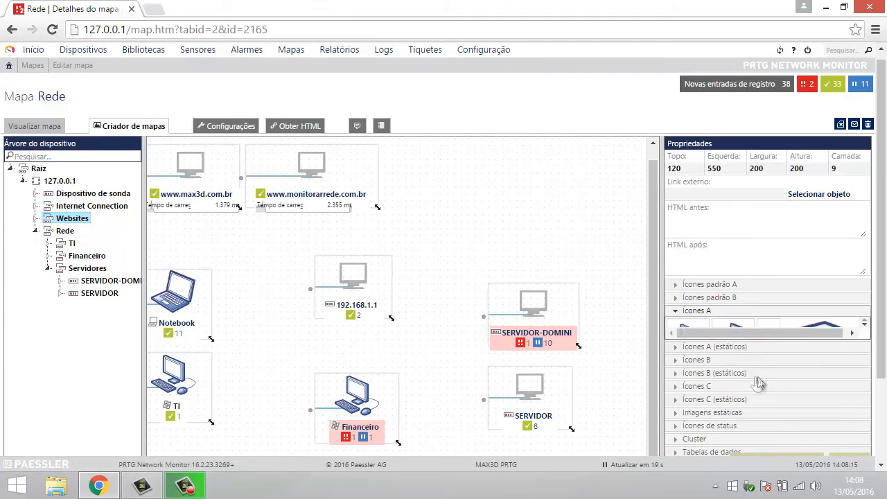
Step: Assign the server icon with the Windows logo from Ícones A to SERVIDOR and SERVIDOR-DOMINI
{"action": "left_click_drag", "start_coordinate": [882, 308], "coordinate": [624, 305]}
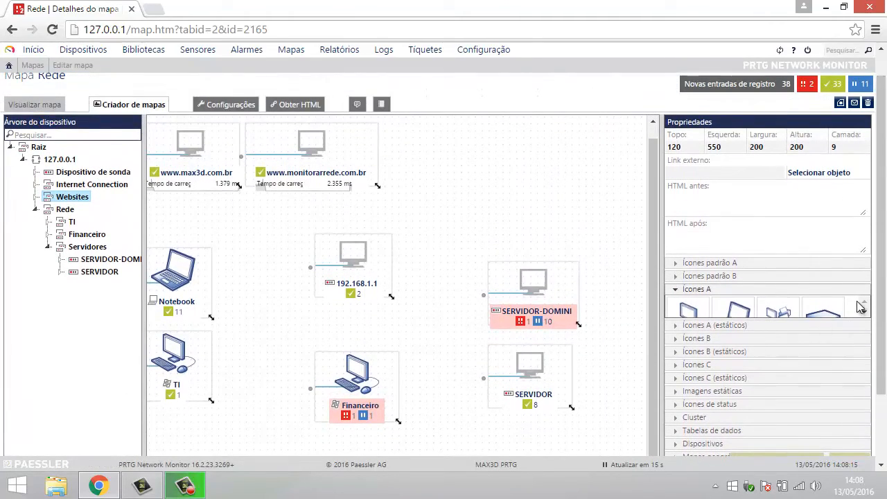
{"action": "scroll", "coordinate": [859, 308], "scroll_direction": "down", "scroll_amount": 2}
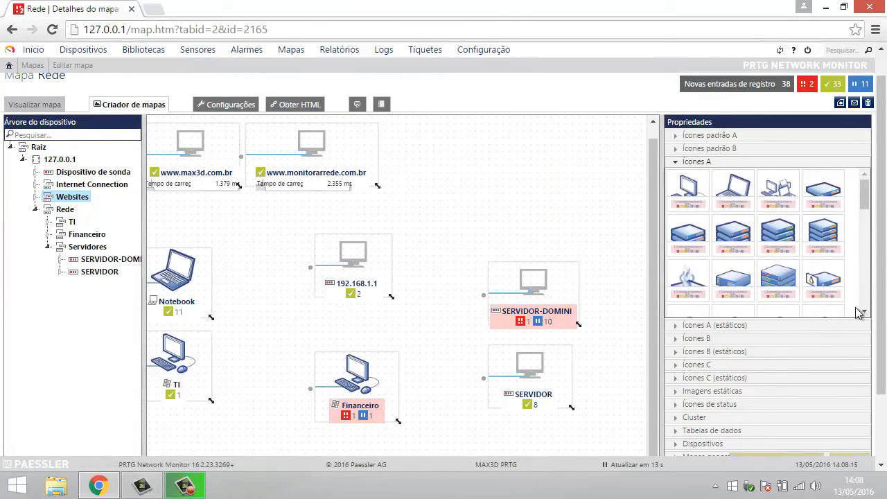
{"action": "scroll", "coordinate": [867, 313], "scroll_direction": "down", "scroll_amount": 2}
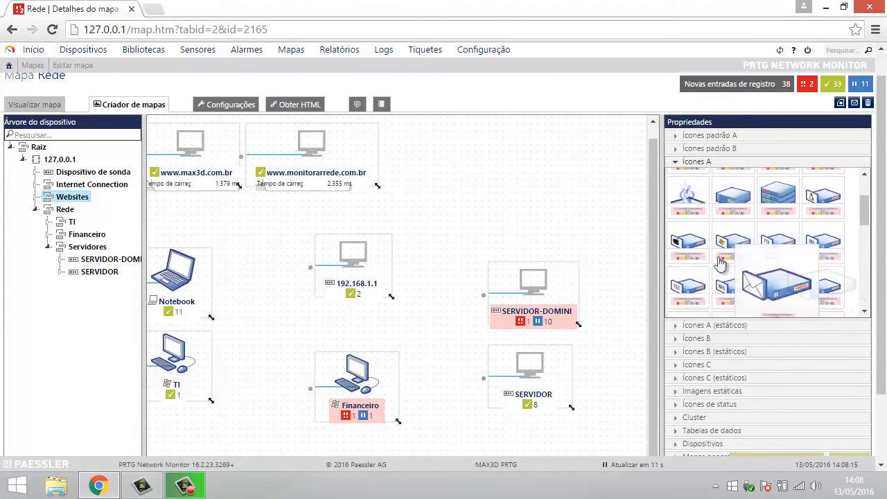
{"action": "left_click_drag", "start_coordinate": [736, 250], "coordinate": [528, 357]}
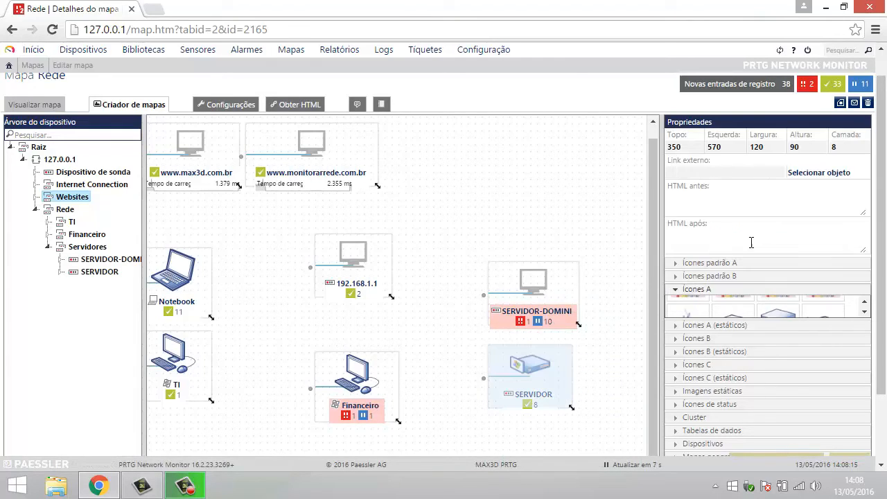
{"action": "left_click", "coordinate": [615, 284]}
{"action": "left_click_drag", "start_coordinate": [722, 242], "coordinate": [535, 281]}
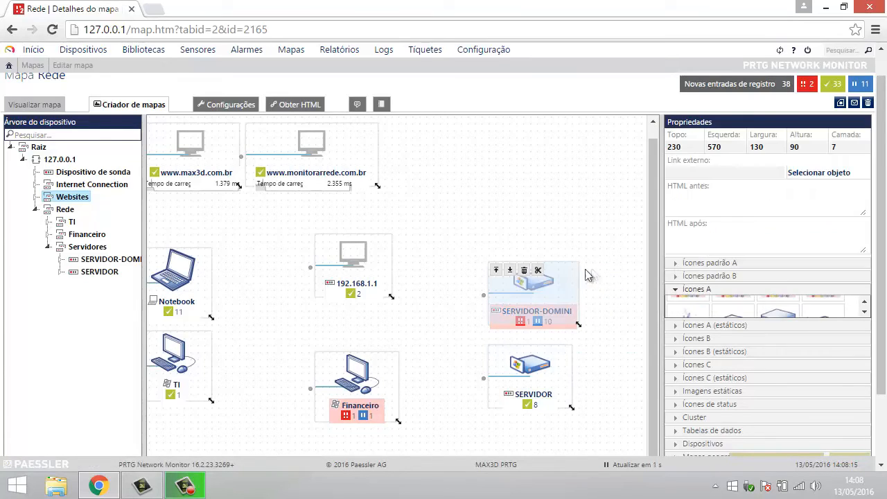
{"action": "left_click", "coordinate": [629, 268]}
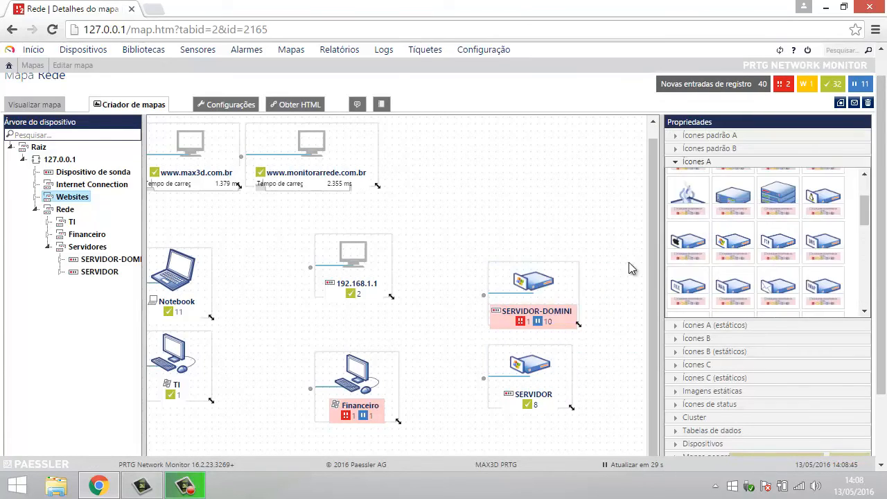
Step: Assign the wireless router icon with the antenna and red crossed arrows from Ícones A to the 192.168.1.1 device
{"action": "left_click_drag", "start_coordinate": [870, 212], "coordinate": [869, 271]}
{"action": "mouse_move", "coordinate": [728, 207]}
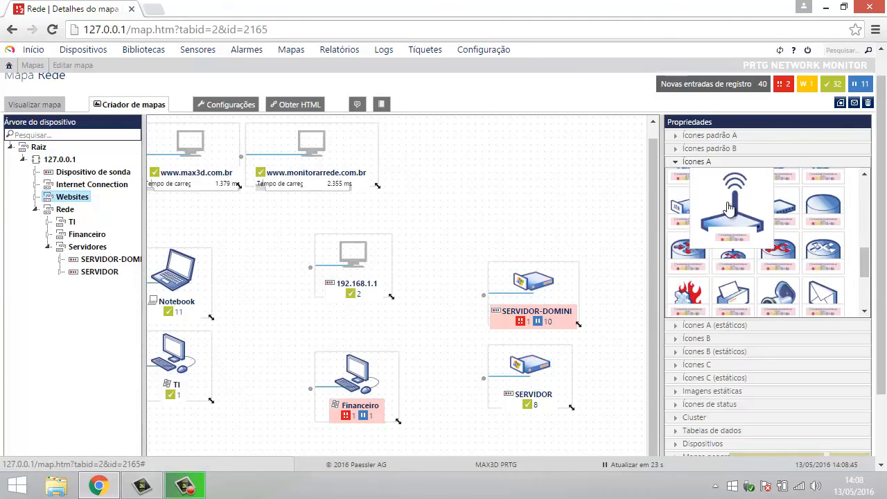
{"action": "mouse_move", "coordinate": [733, 232]}
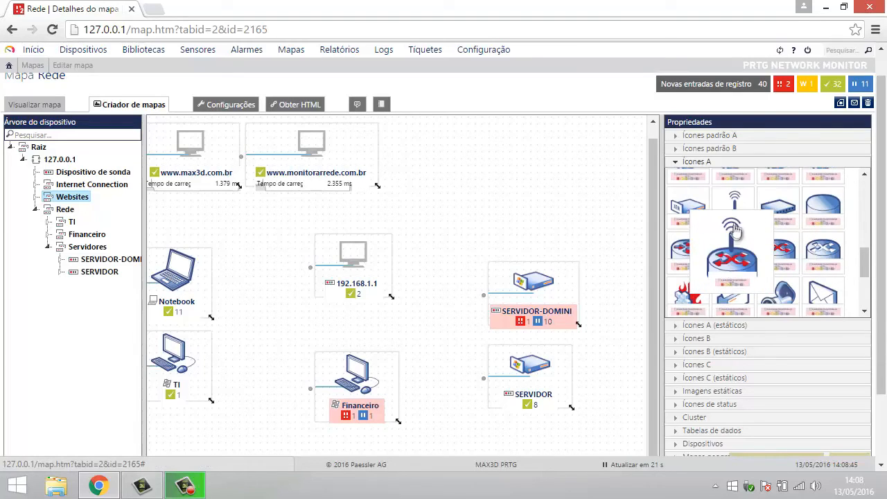
{"action": "left_click_drag", "start_coordinate": [744, 269], "coordinate": [360, 256]}
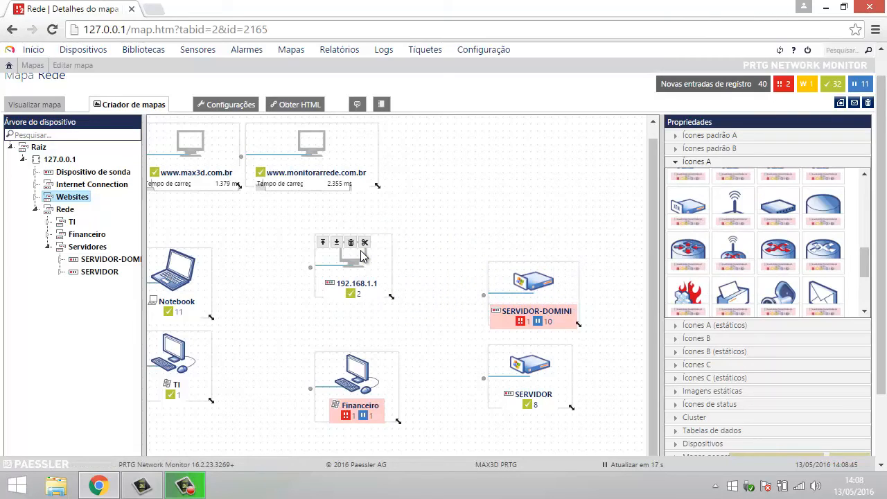
{"action": "left_click", "coordinate": [477, 256]}
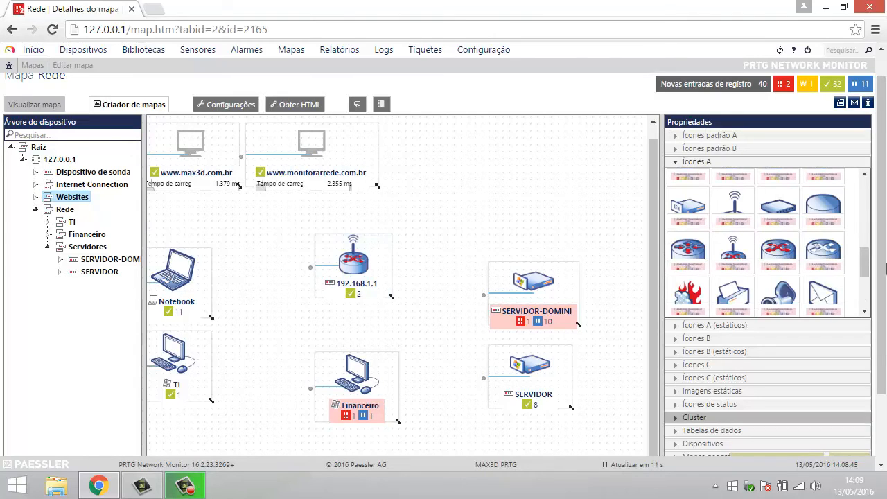
{"action": "scroll", "coordinate": [506, 451], "scroll_direction": "down", "scroll_amount": 2}
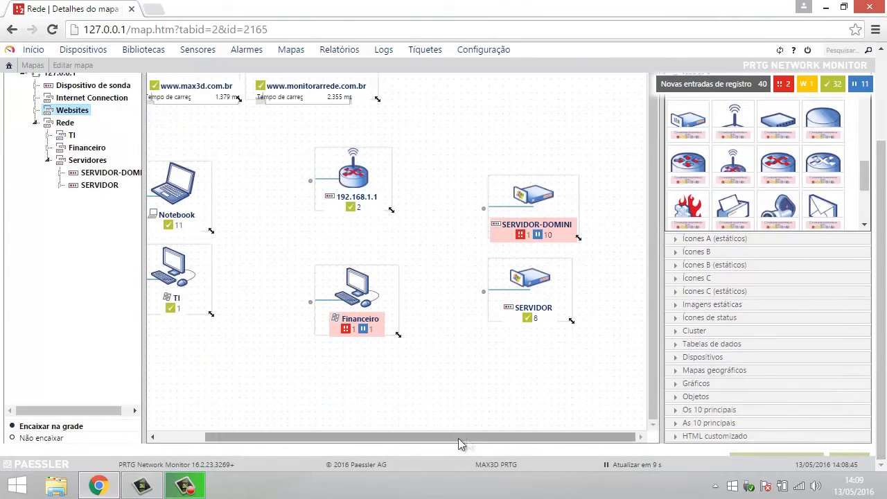
{"action": "scroll", "coordinate": [458, 438], "scroll_direction": "left", "scroll_amount": 1}
{"action": "key", "text": "ctrl+a"}
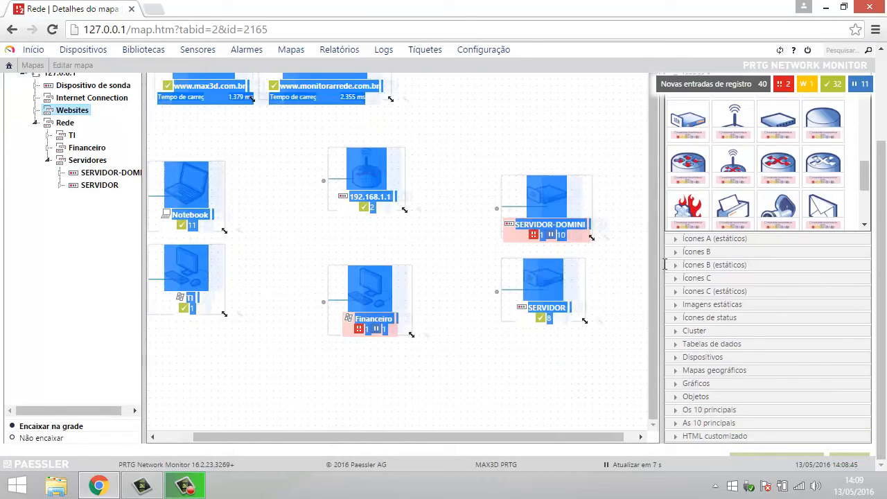
{"action": "scroll", "coordinate": [652, 291], "scroll_direction": "right", "scroll_amount": 1}
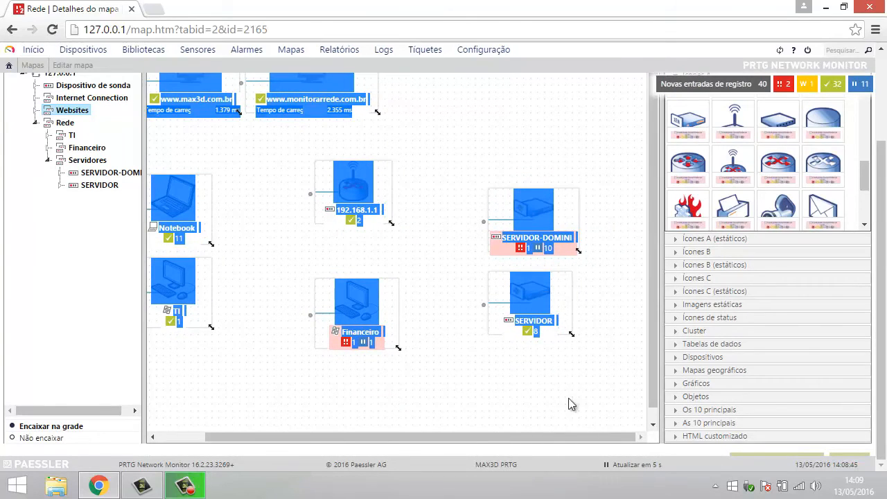
{"action": "scroll", "coordinate": [451, 426], "scroll_direction": "left", "scroll_amount": 1}
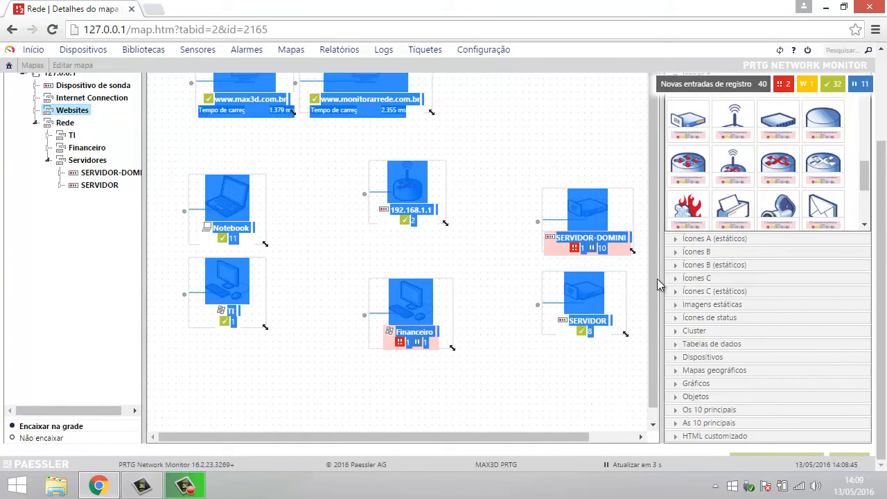
{"action": "left_click_drag", "start_coordinate": [882, 166], "coordinate": [884, 119]}
{"action": "left_click", "coordinate": [515, 187]}
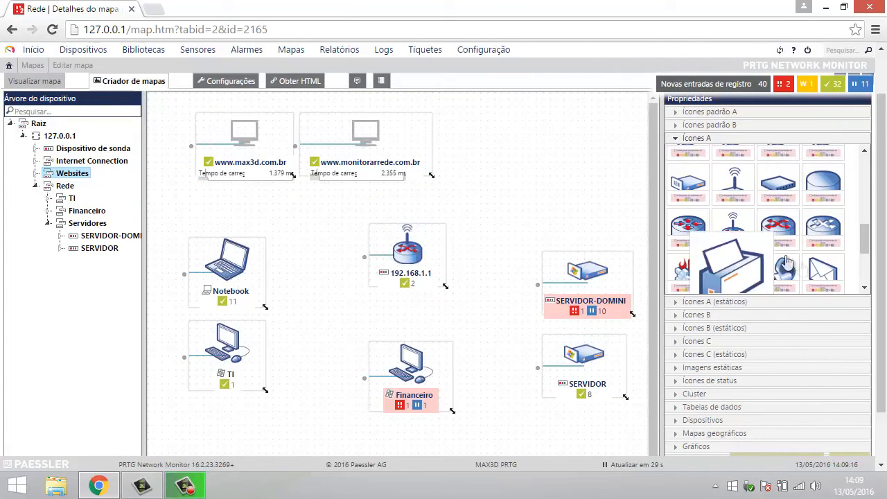
{"action": "left_click_drag", "start_coordinate": [866, 251], "coordinate": [869, 249]}
{"action": "scroll", "coordinate": [868, 248], "scroll_direction": "down", "scroll_amount": 2}
{"action": "left_click_drag", "start_coordinate": [866, 248], "coordinate": [866, 224]}
{"action": "mouse_move", "coordinate": [719, 232]}
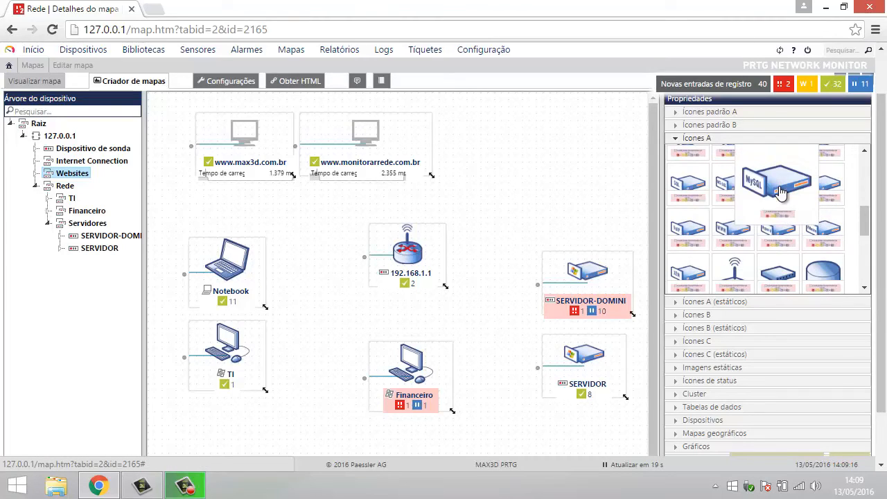
{"action": "mouse_move", "coordinate": [682, 190]}
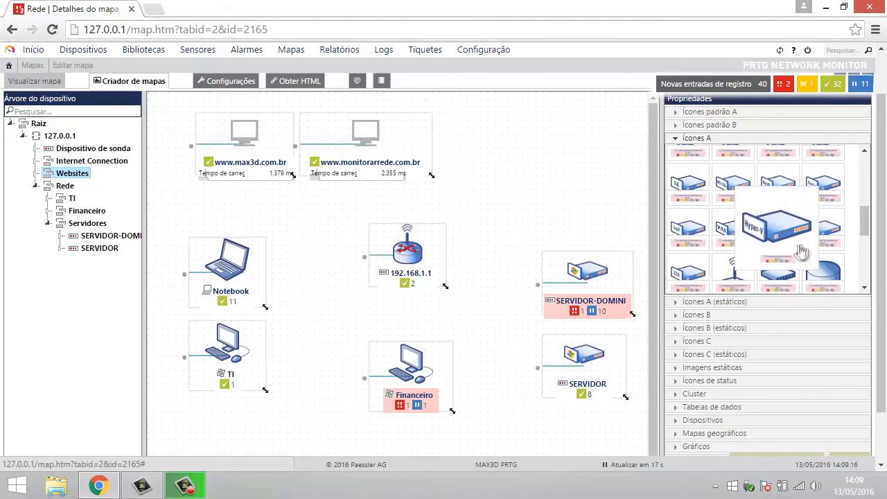
{"action": "mouse_move", "coordinate": [828, 209]}
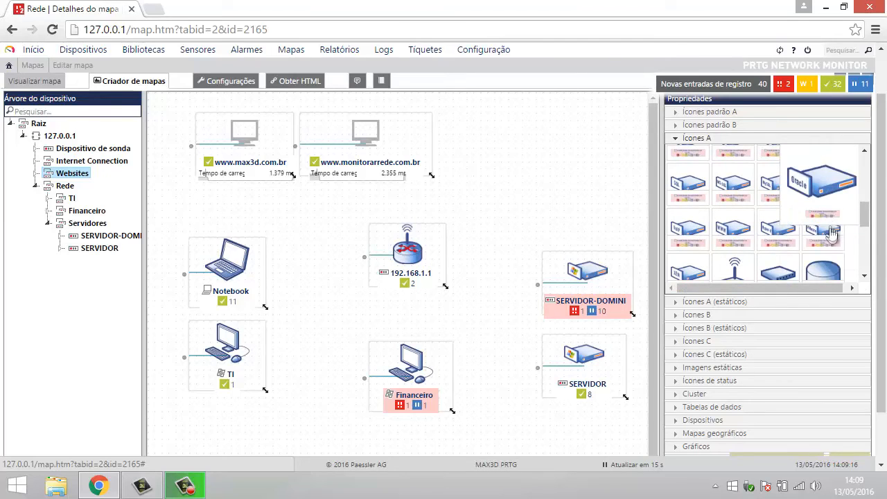
{"action": "mouse_move", "coordinate": [831, 235]}
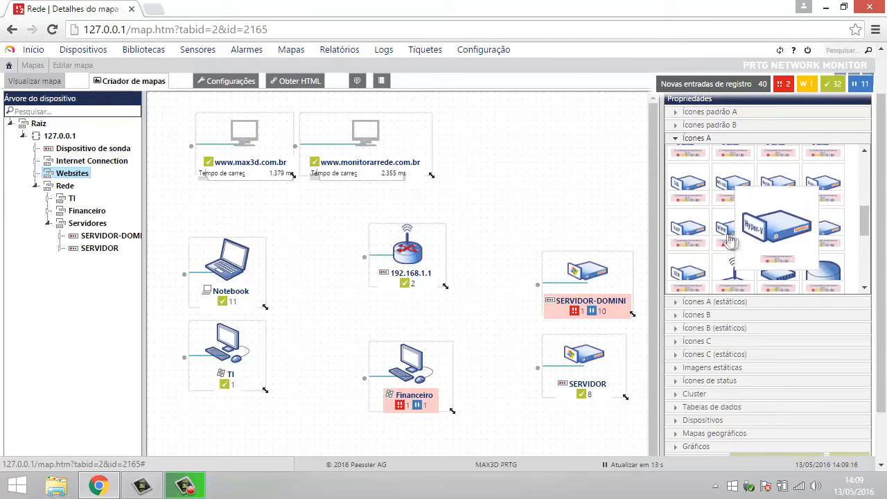
{"action": "left_click_drag", "start_coordinate": [736, 244], "coordinate": [237, 139]}
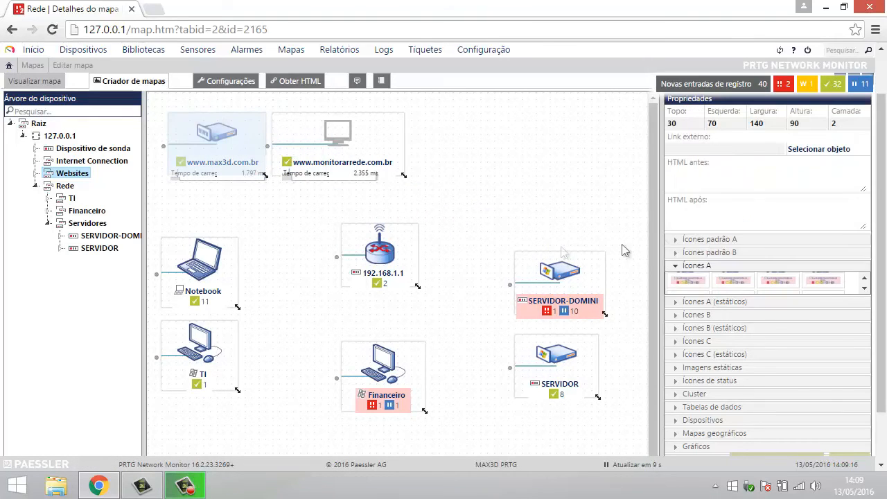
{"action": "left_click", "coordinate": [629, 366]}
{"action": "left_click_drag", "start_coordinate": [736, 237], "coordinate": [332, 124]}
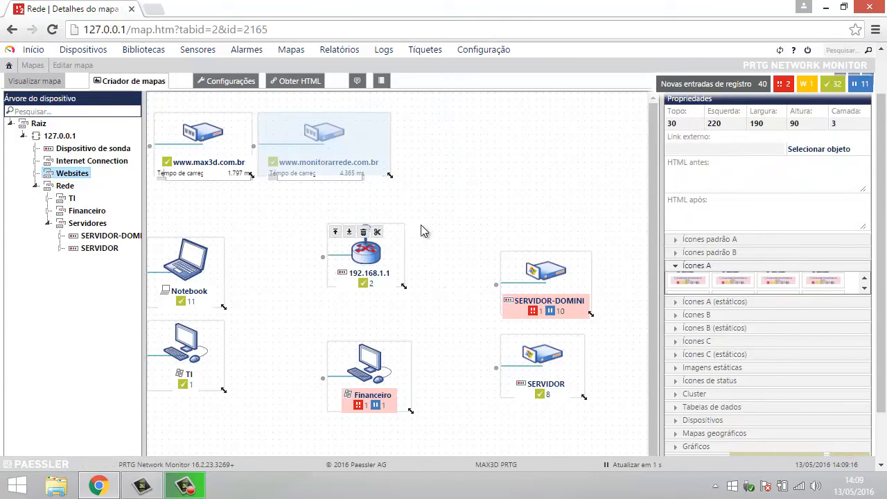
{"action": "left_click", "coordinate": [320, 417]}
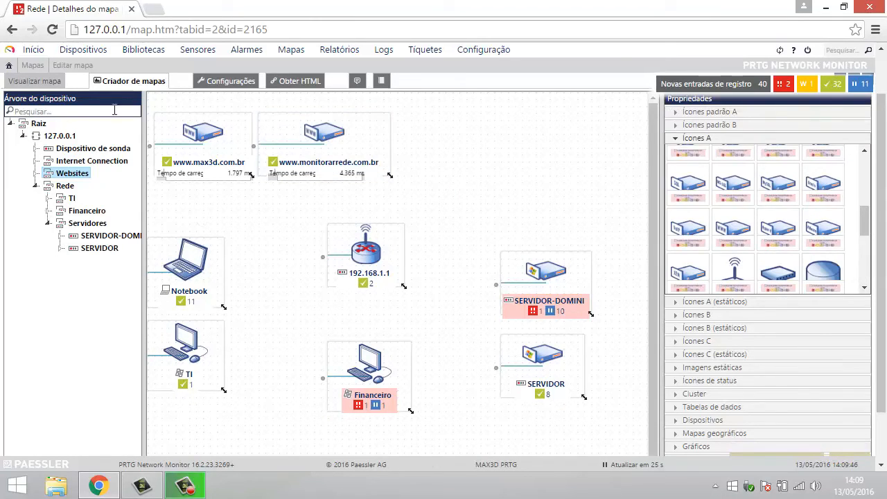
Step: Connect Notebook, TI, Financeiro, SERVIDOR, SERVIDOR-DOMINI and both website sensors to the 192.168.1.1 router with connection lines
{"action": "mouse_move", "coordinate": [374, 284]}
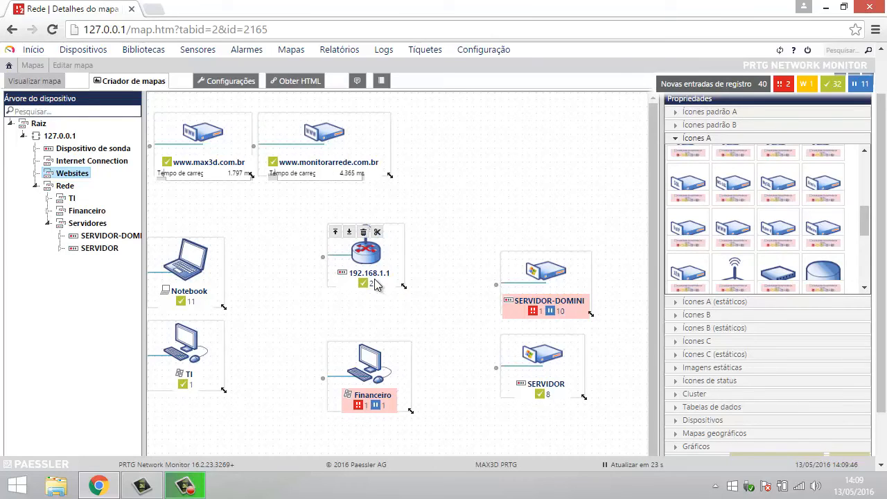
{"action": "mouse_move", "coordinate": [178, 155]}
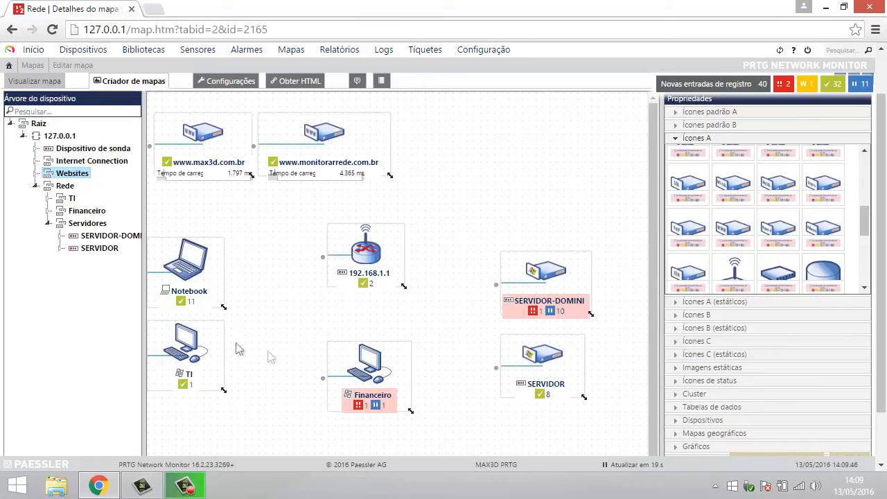
{"action": "mouse_move", "coordinate": [361, 251]}
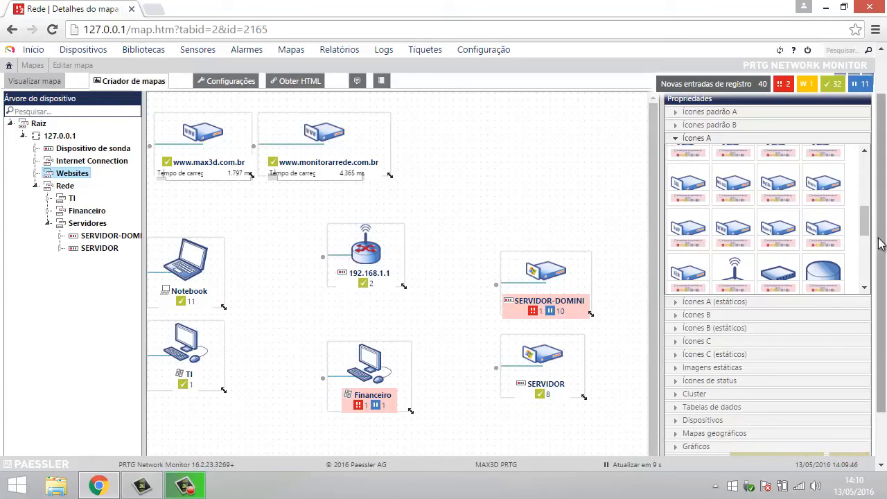
{"action": "scroll", "coordinate": [876, 246], "scroll_direction": "down", "scroll_amount": 1}
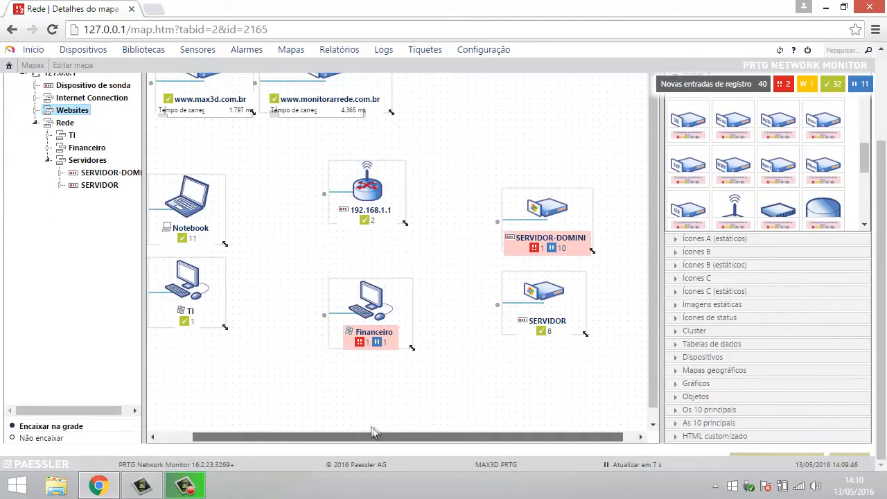
{"action": "left_click_drag", "start_coordinate": [442, 440], "coordinate": [388, 404]}
{"action": "scroll", "coordinate": [882, 197], "scroll_direction": "up", "scroll_amount": 1}
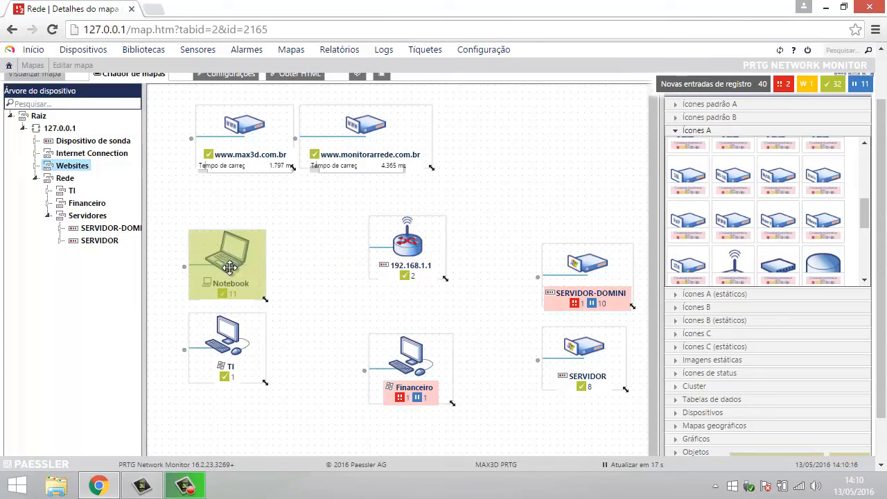
{"action": "left_click_drag", "start_coordinate": [229, 267], "coordinate": [365, 249]}
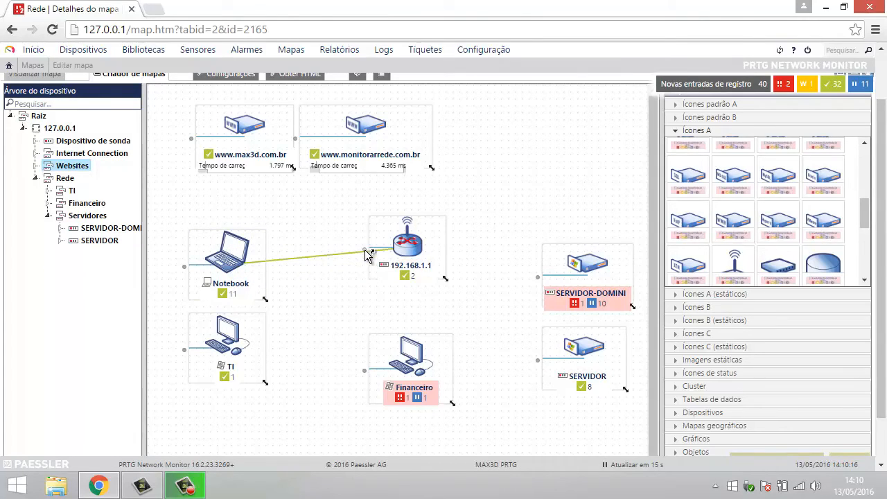
{"action": "left_click_drag", "start_coordinate": [235, 340], "coordinate": [368, 249]}
{"action": "left_click_drag", "start_coordinate": [406, 358], "coordinate": [377, 248]}
{"action": "left_click_drag", "start_coordinate": [571, 362], "coordinate": [572, 281]}
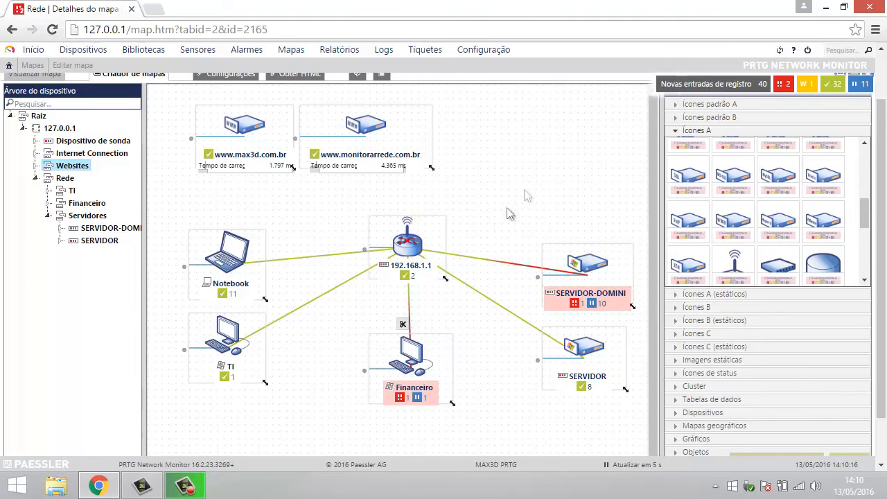
{"action": "left_click_drag", "start_coordinate": [358, 132], "coordinate": [271, 144]}
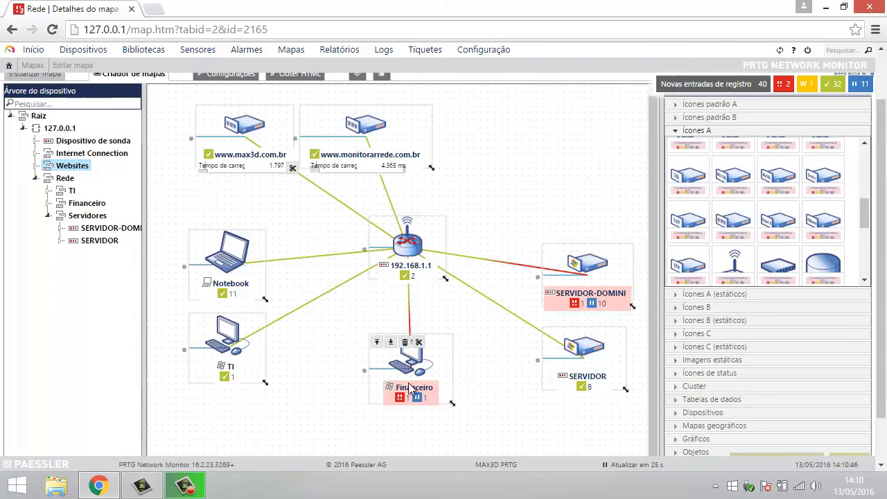
Step: Move the Financeiro device further below the router to Topo 420, Esquerda 320
{"action": "left_click_drag", "start_coordinate": [409, 401], "coordinate": [409, 443]}
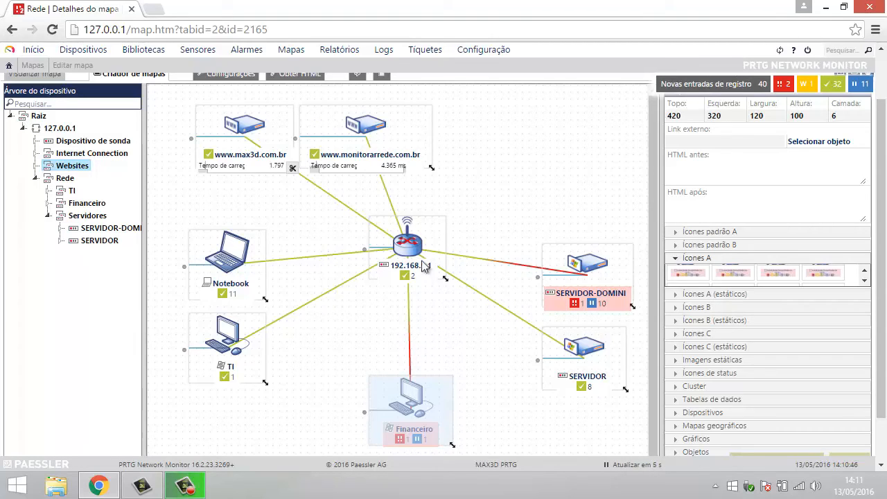
{"action": "mouse_move", "coordinate": [233, 362]}
{"action": "mouse_move", "coordinate": [232, 269]}
{"action": "mouse_move", "coordinate": [576, 298]}
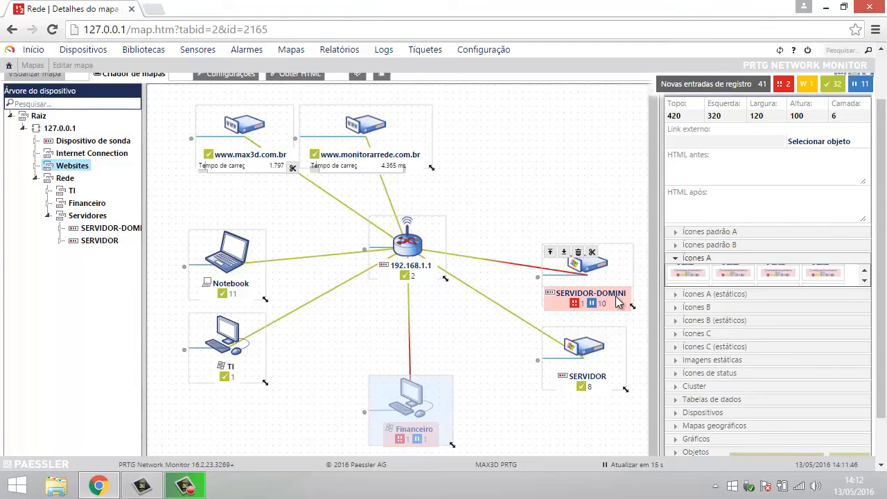
{"action": "mouse_move", "coordinate": [405, 435]}
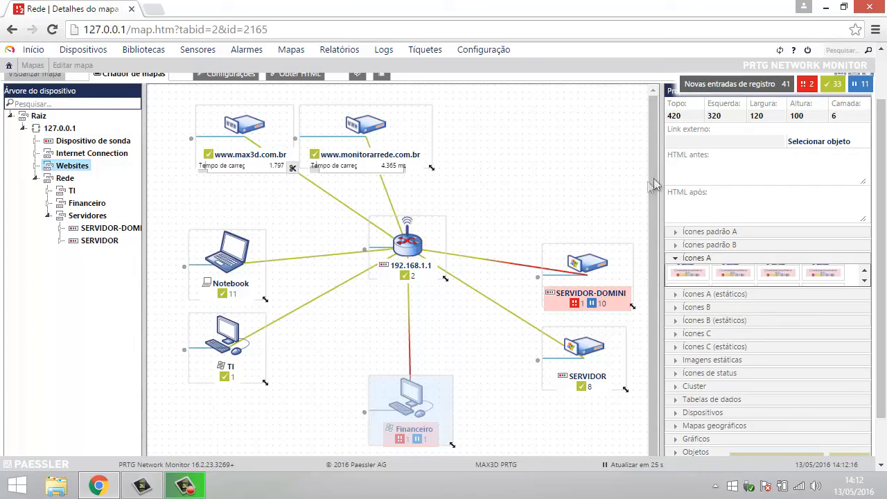
Step: Display the Rede map in view mode, examine its devices and connections, and open the Notebook device's overview from it
{"action": "scroll", "coordinate": [883, 185], "scroll_direction": "up", "scroll_amount": 2}
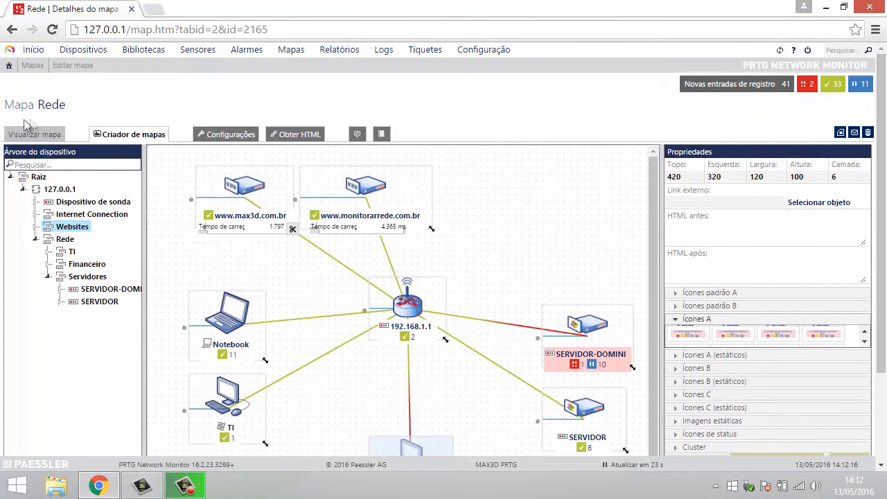
{"action": "left_click", "coordinate": [41, 135]}
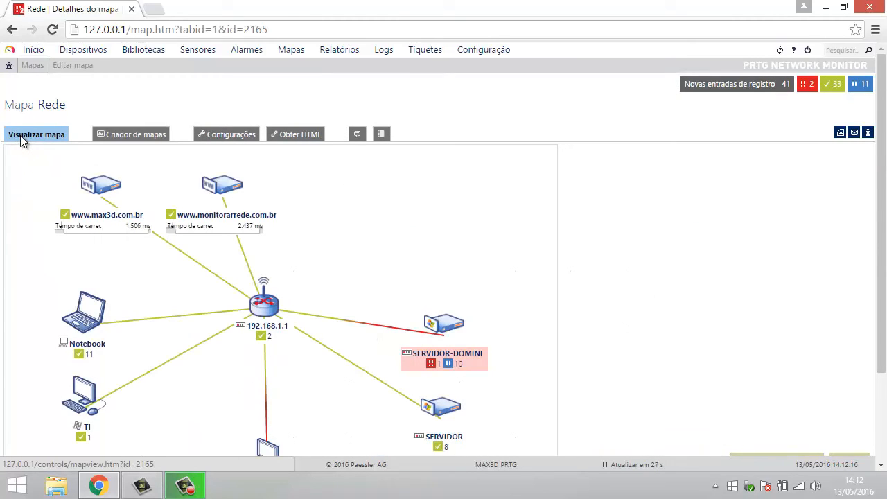
{"action": "scroll", "coordinate": [459, 369], "scroll_direction": "down", "scroll_amount": 2}
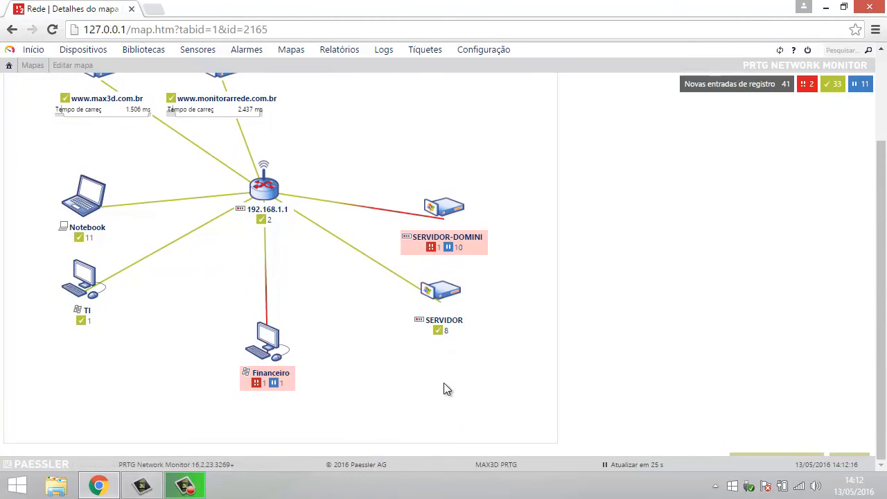
{"action": "scroll", "coordinate": [443, 389], "scroll_direction": "up", "scroll_amount": 1}
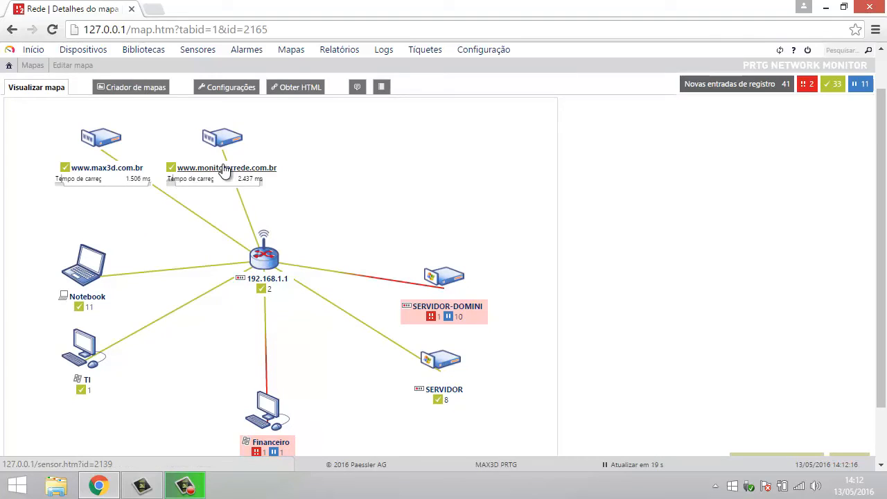
{"action": "mouse_move", "coordinate": [223, 170]}
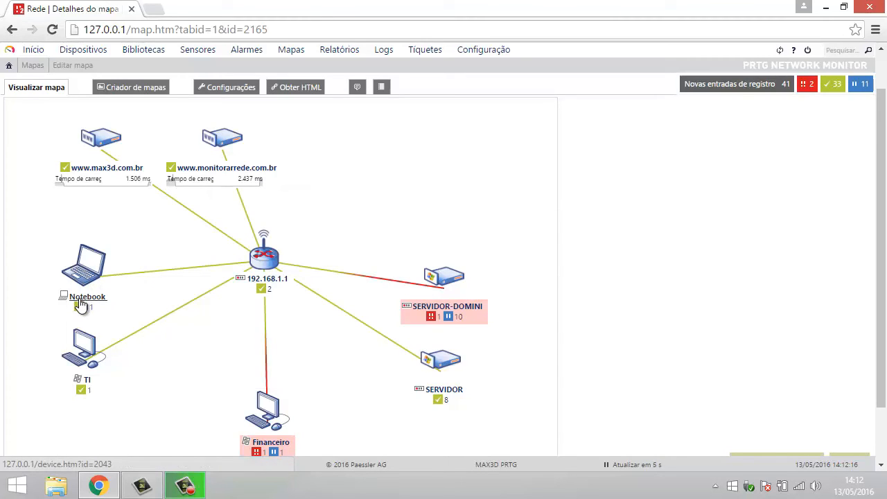
{"action": "mouse_move", "coordinate": [80, 305]}
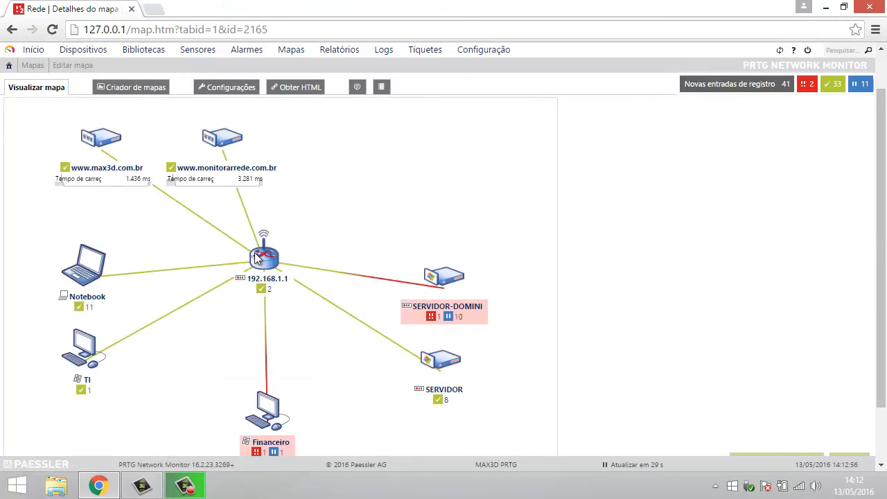
{"action": "scroll", "coordinate": [311, 337], "scroll_direction": "down", "scroll_amount": 1}
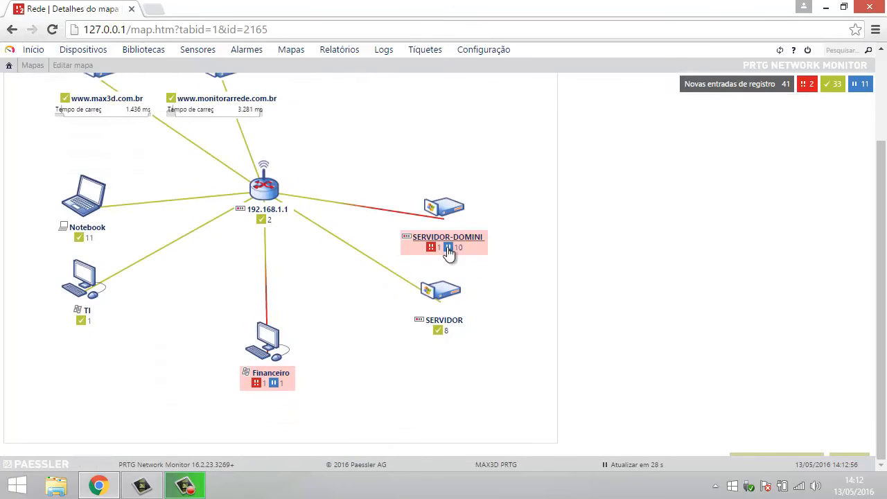
{"action": "scroll", "coordinate": [301, 285], "scroll_direction": "up", "scroll_amount": 1}
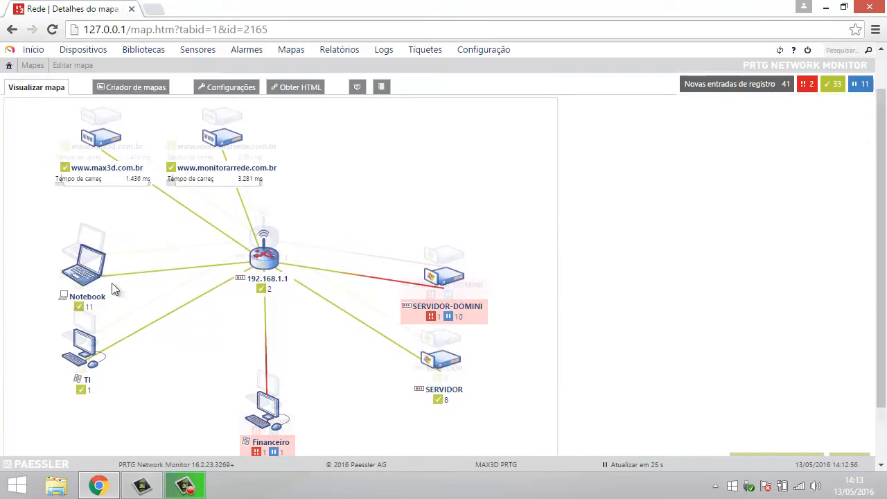
{"action": "left_click", "coordinate": [88, 296]}
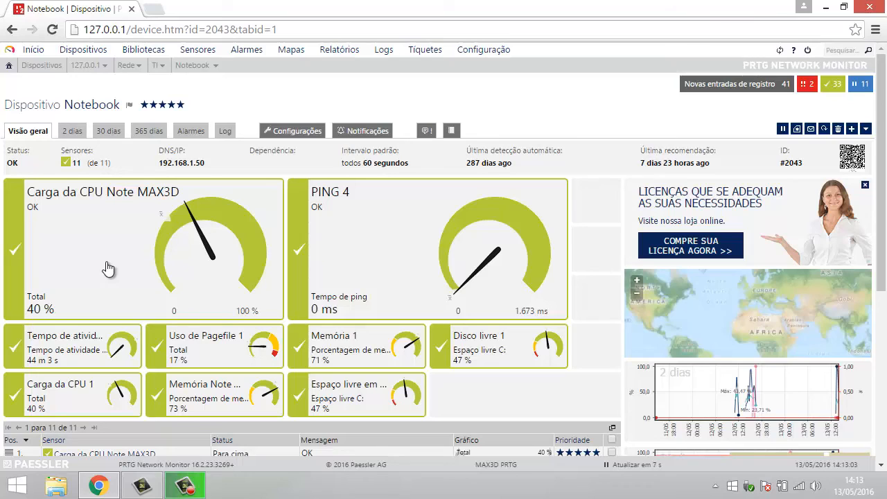
Step: Reopen the Rede map from the maps list for editing and bring up its map designer
{"action": "left_click", "coordinate": [286, 54]}
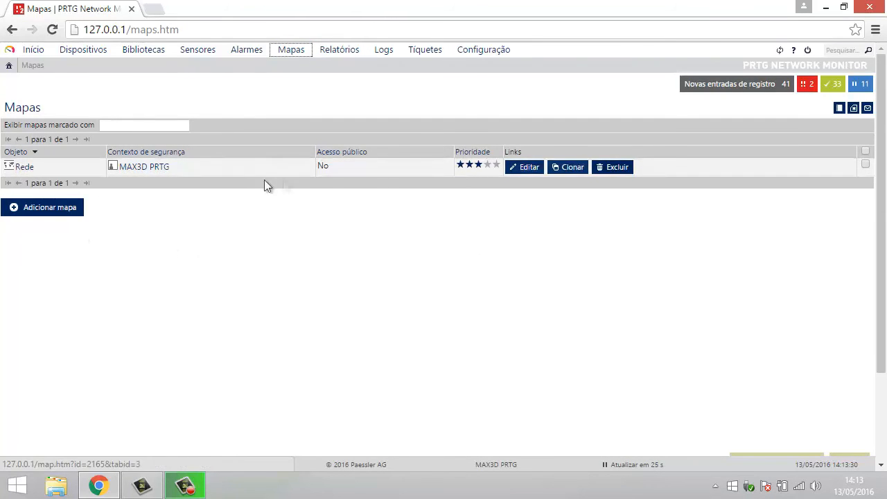
{"action": "left_click", "coordinate": [528, 169]}
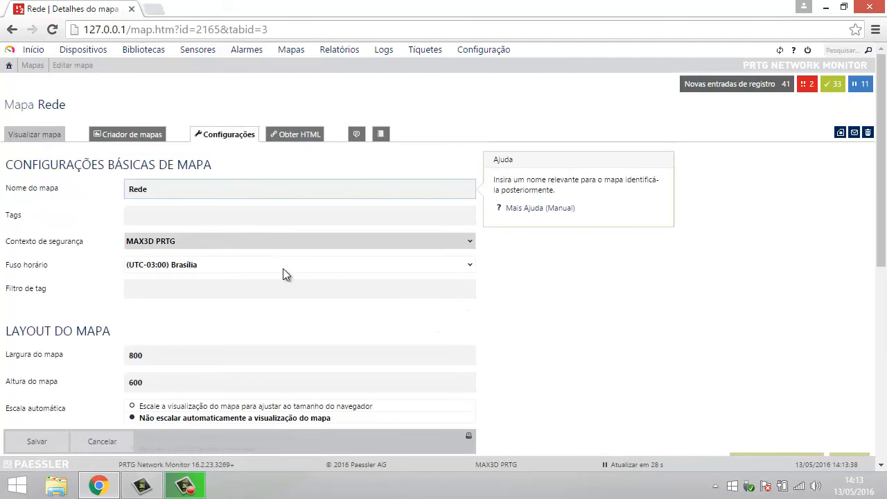
{"action": "left_click", "coordinate": [130, 138]}
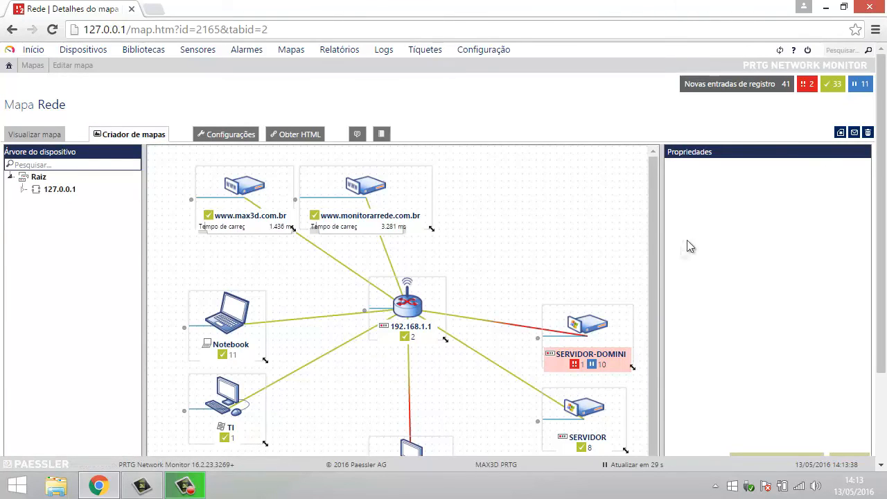
{"action": "scroll", "coordinate": [652, 241], "scroll_direction": "down", "scroll_amount": 1}
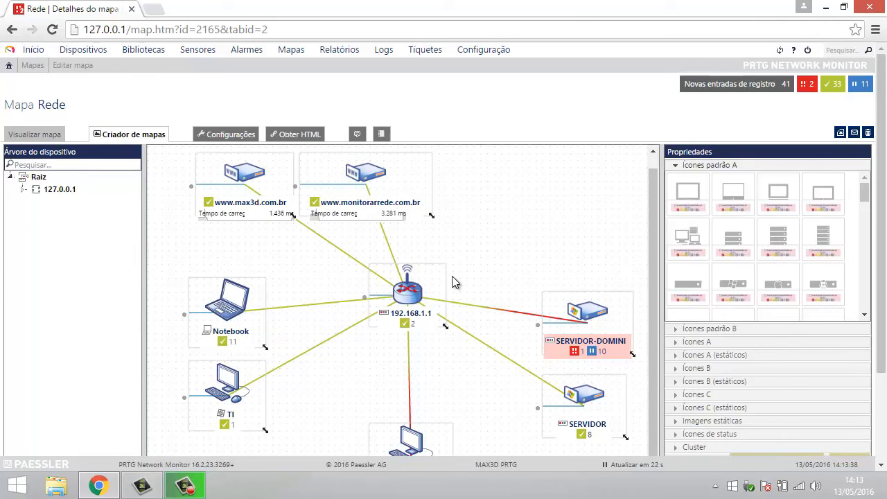
Step: Copy the map's Opção 2 no-login link, which includes the map ID password, and try opening it in a new browser tab
{"action": "left_click", "coordinate": [295, 138]}
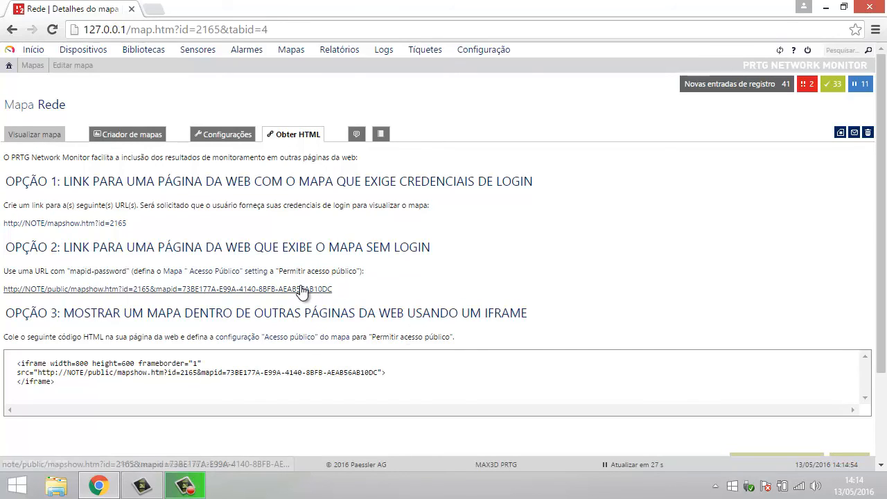
{"action": "left_click_drag", "start_coordinate": [334, 289], "coordinate": [2, 297]}
{"action": "key", "text": "ctrl+c"}
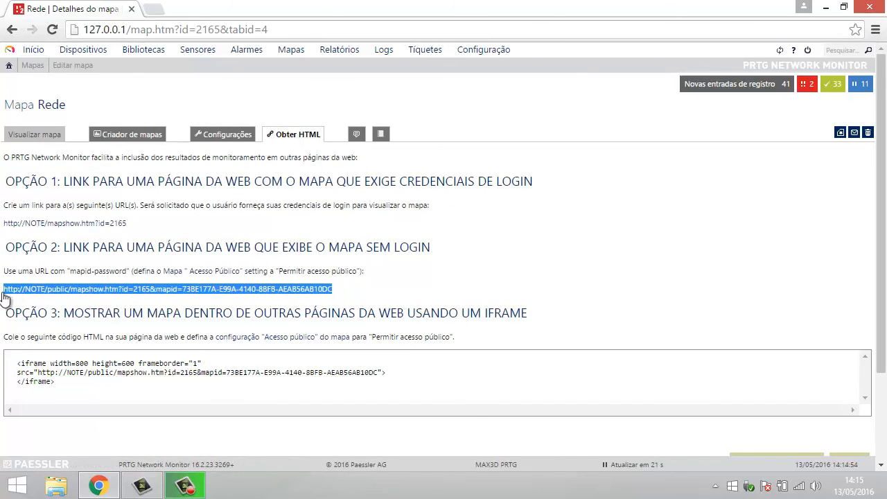
{"action": "key", "text": "ctrl+t"}
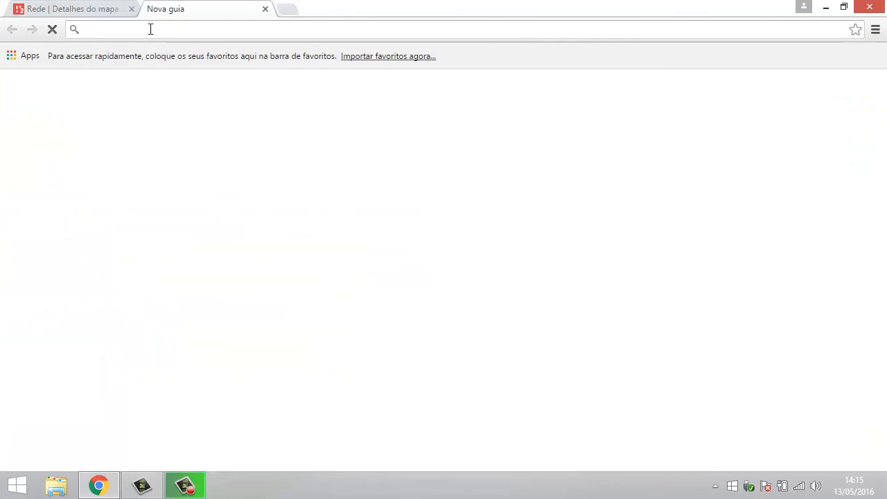
{"action": "key", "text": "ctrl+v"}
{"action": "key", "text": "Return"}
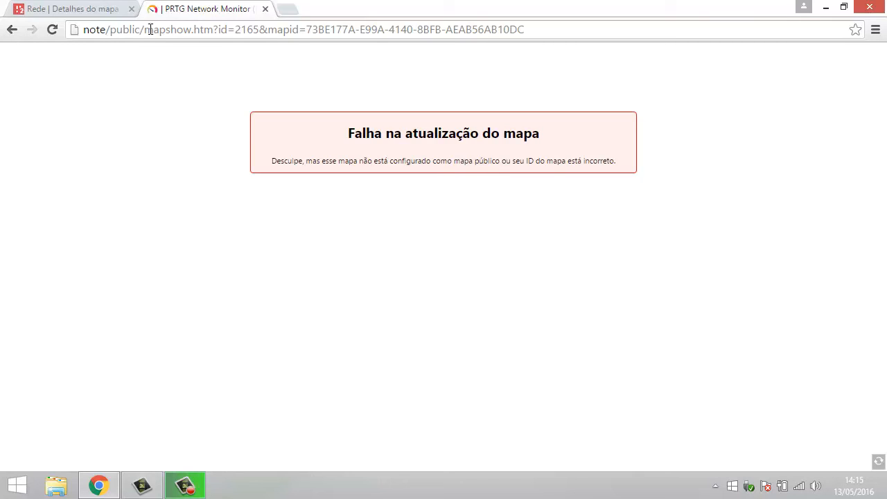
Step: Close the public map tab, set the Rede map's Acesso público to Permitir acesso público, and save the settings
{"action": "left_click", "coordinate": [265, 9]}
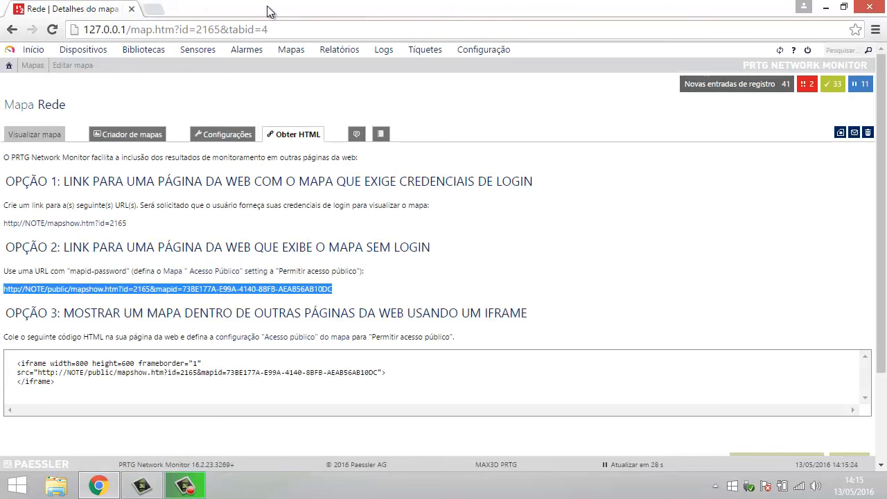
{"action": "left_click", "coordinate": [214, 134]}
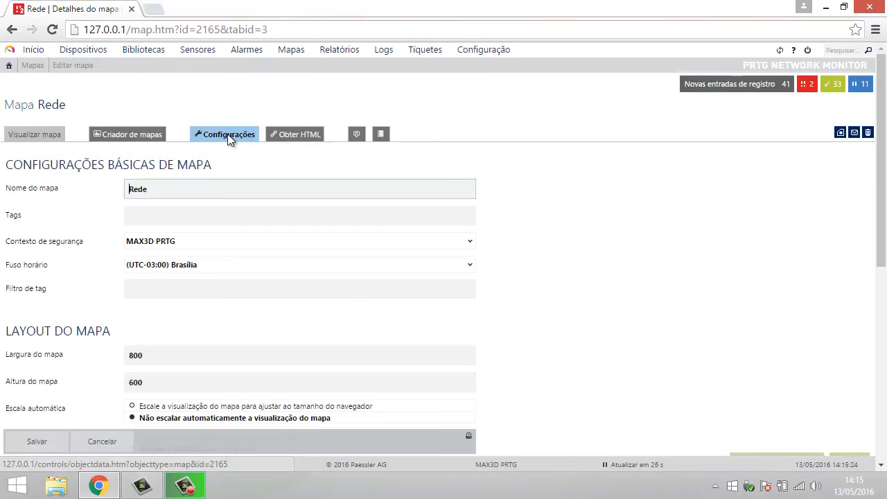
{"action": "scroll", "coordinate": [659, 402], "scroll_direction": "down", "scroll_amount": 1}
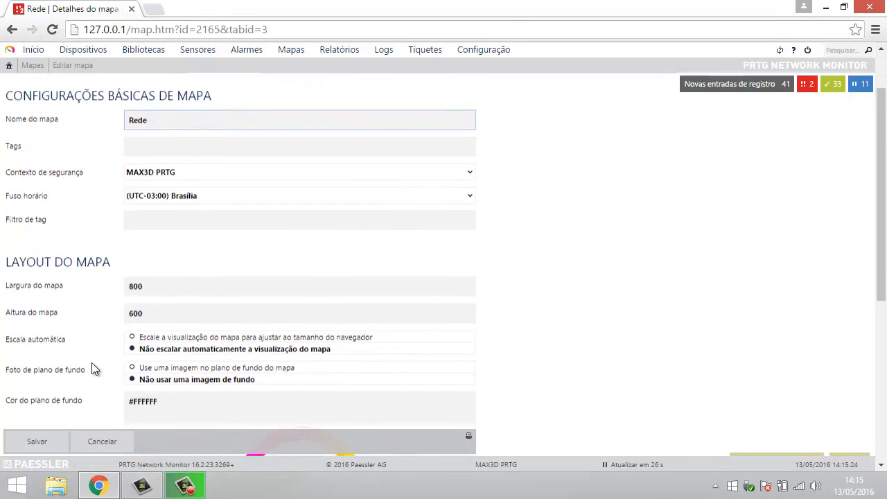
{"action": "left_click_drag", "start_coordinate": [882, 284], "coordinate": [863, 383]}
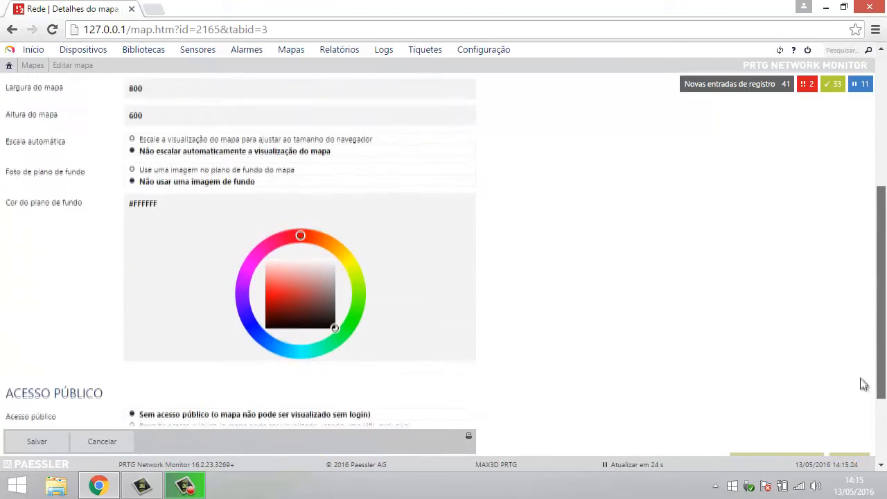
{"action": "scroll", "coordinate": [864, 388], "scroll_direction": "down", "scroll_amount": 3}
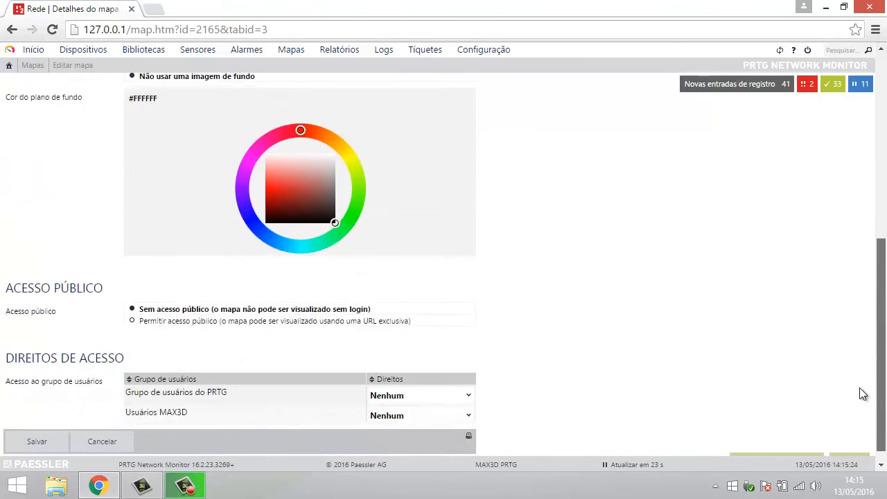
{"action": "left_click", "coordinate": [133, 319]}
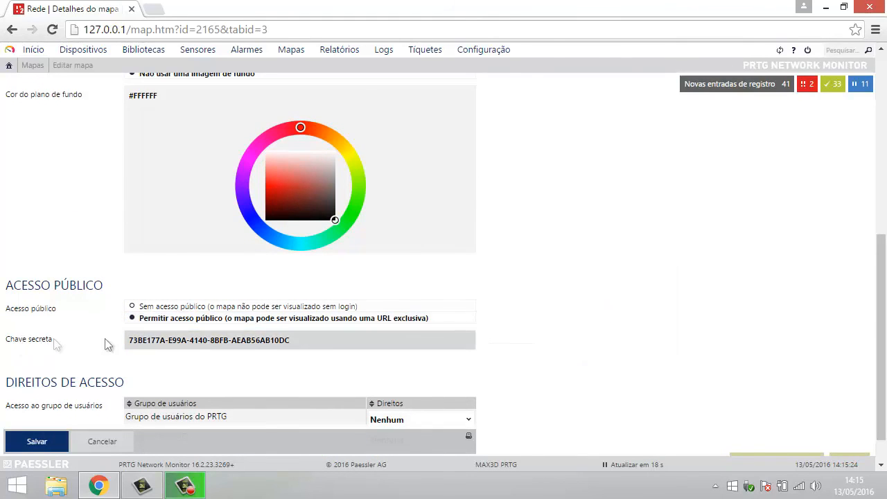
{"action": "left_click", "coordinate": [36, 443]}
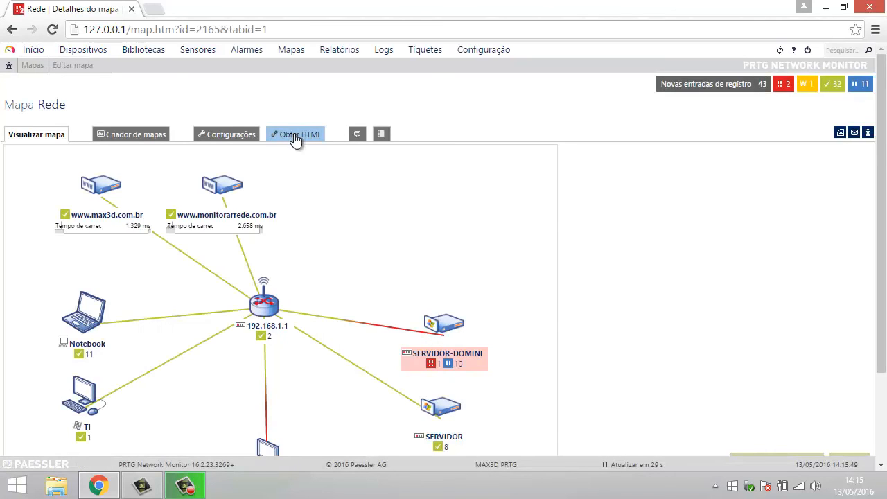
Step: Copy the Opção 2 no-login link with its map ID password, view the public map in a new browser tab, and close that tab
{"action": "left_click", "coordinate": [295, 136]}
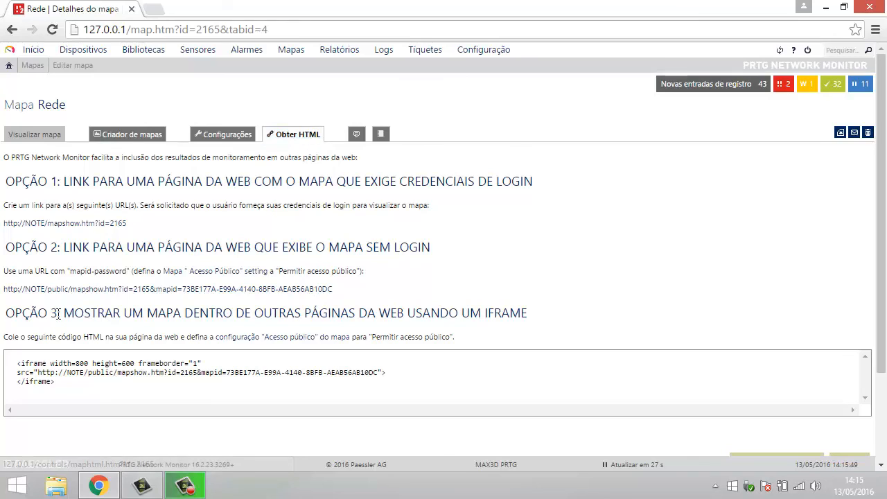
{"action": "left_click_drag", "start_coordinate": [346, 291], "coordinate": [2, 291]}
{"action": "key", "text": "ctrl+c"}
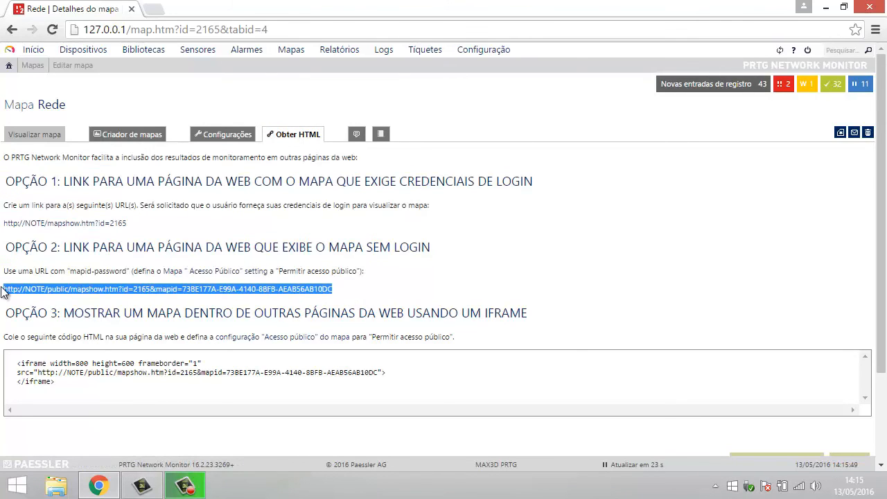
{"action": "left_click", "coordinate": [156, 8]}
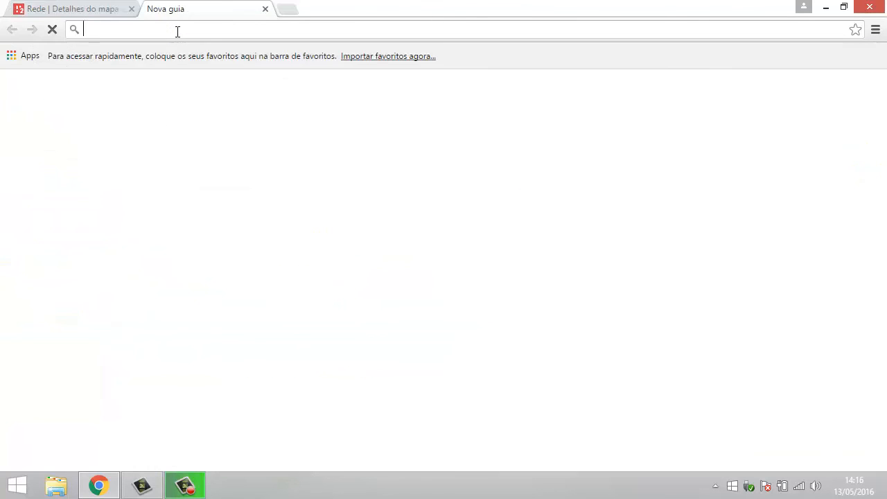
{"action": "key", "text": "ctrl+v"}
{"action": "key", "text": "Return"}
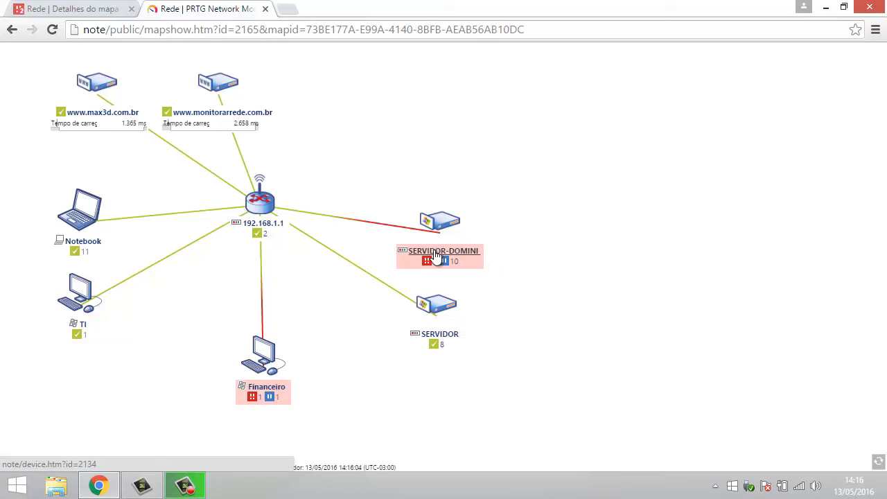
{"action": "left_click", "coordinate": [265, 8]}
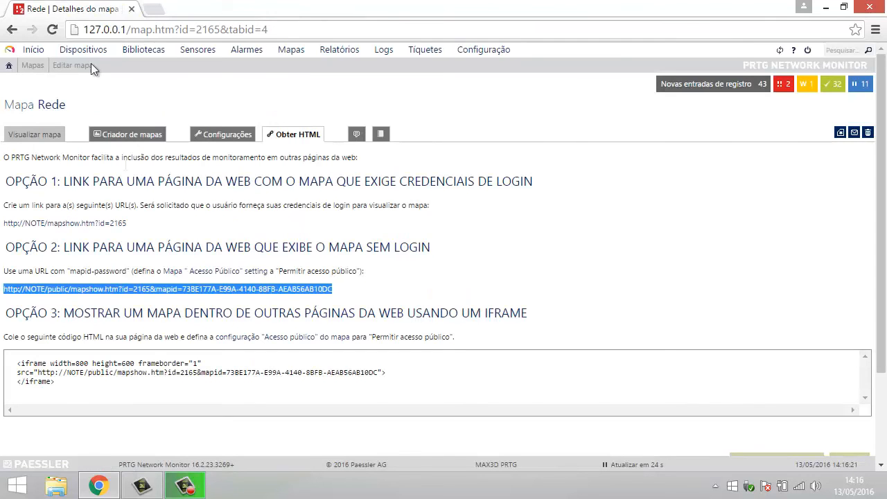
Step: Examine the Opção 3 iframe code for embedding the map in other web pages, and bring up the Rede map's designer
{"action": "left_click", "coordinate": [134, 382]}
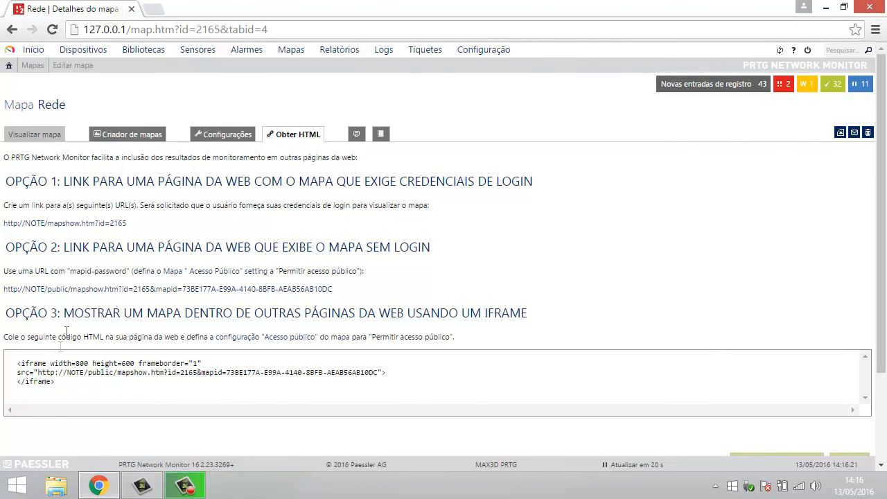
{"action": "left_click_drag", "start_coordinate": [55, 382], "coordinate": [19, 357]}
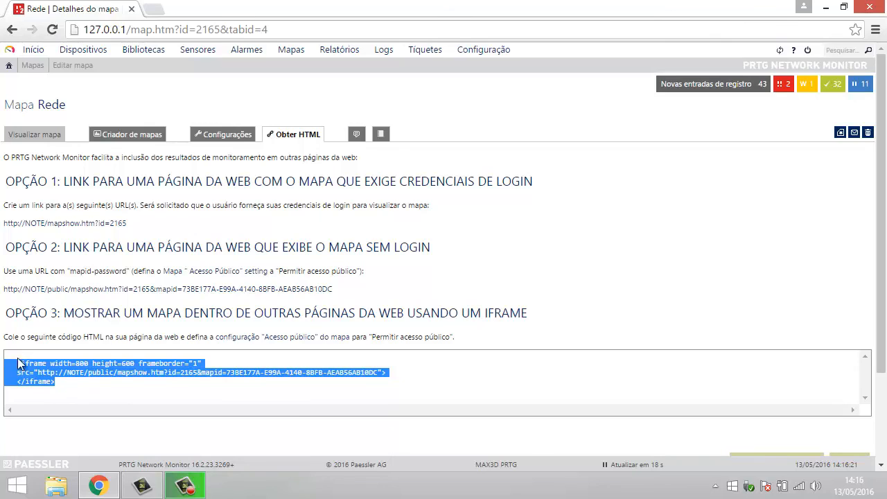
{"action": "left_click", "coordinate": [69, 397]}
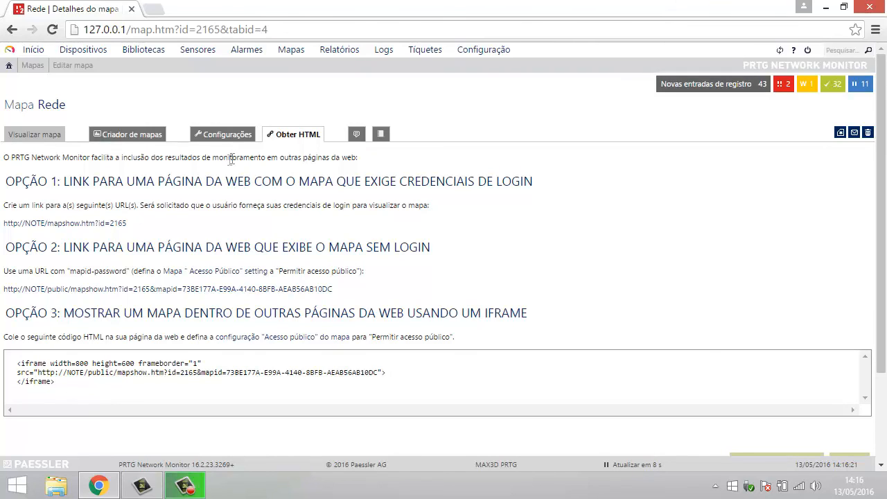
{"action": "left_click", "coordinate": [145, 135]}
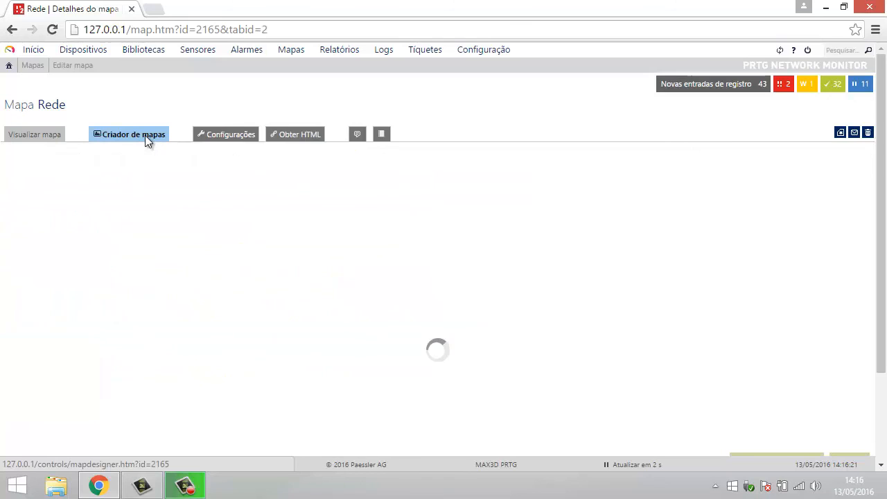